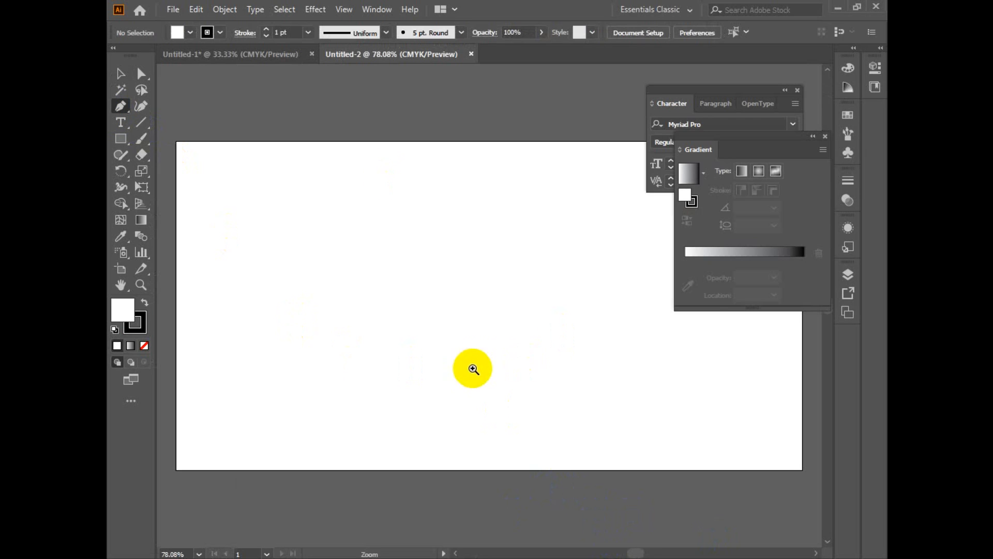
Step: Draw a closed stepped shape with the Pen tool along the artboard's lower part, sloping diagonally down from the middle towards the right
drag(485, 362, 464, 363)
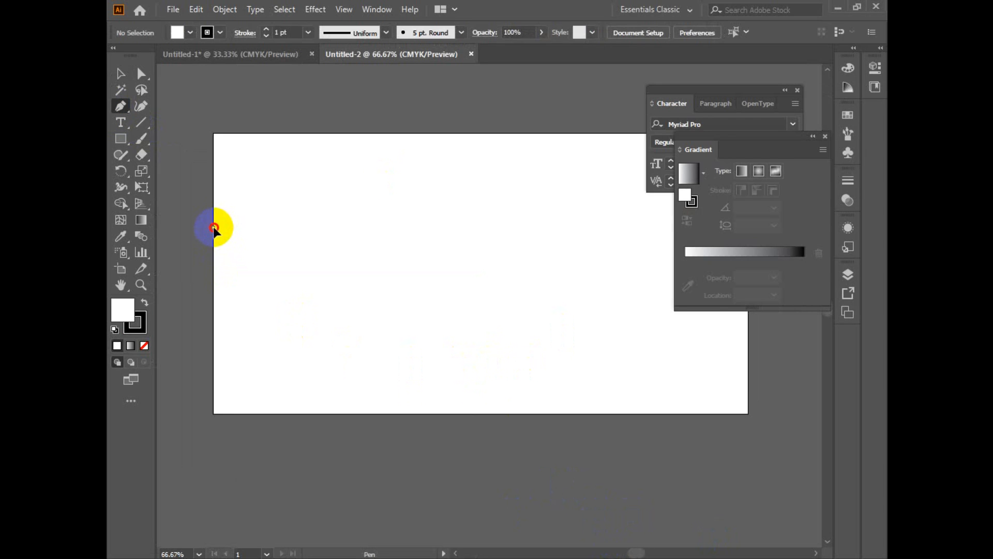
click(213, 228)
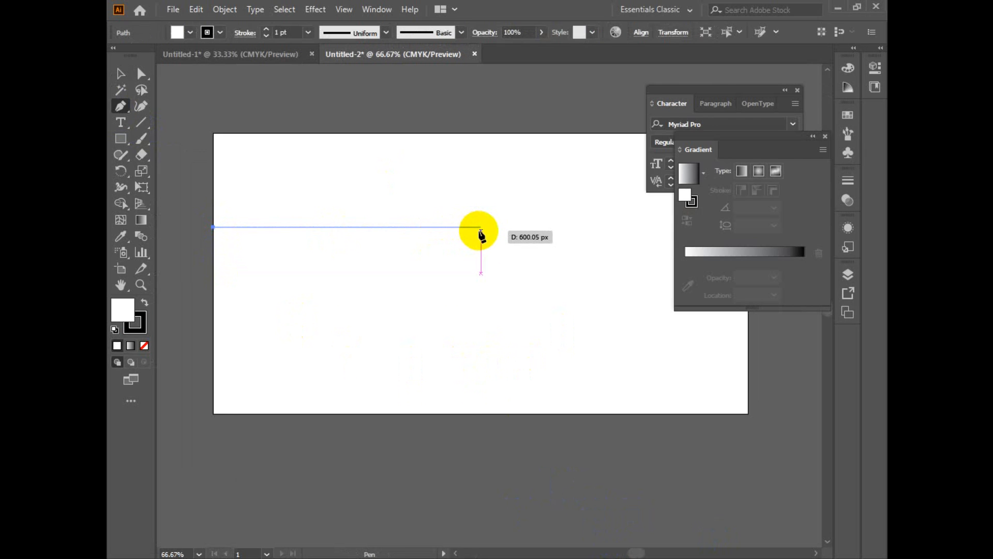
click(481, 228)
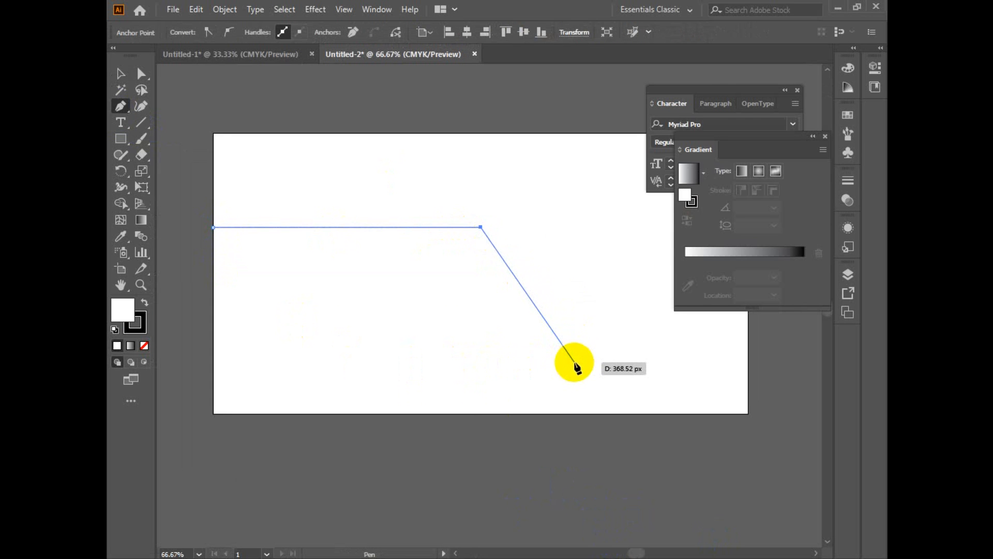
click(749, 357)
click(749, 413)
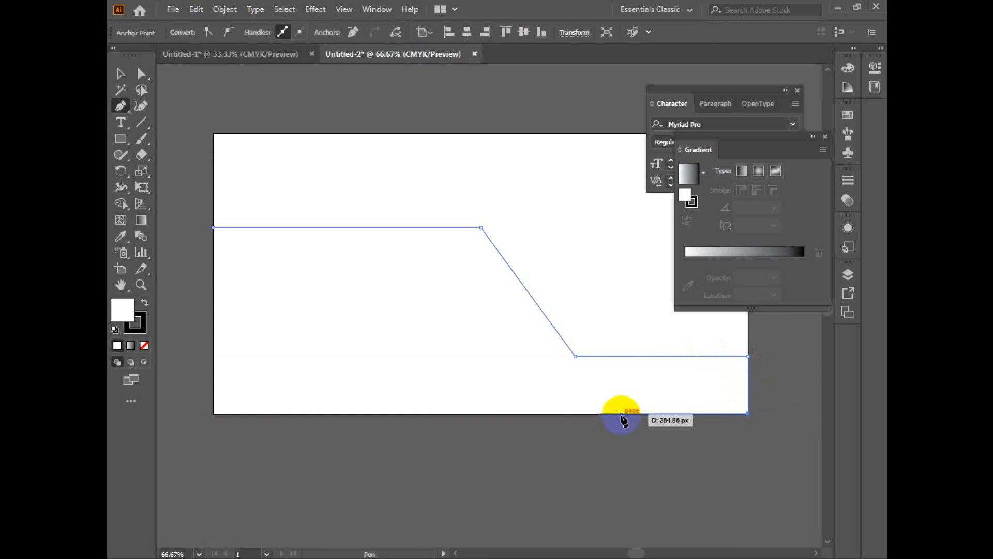
click(214, 413)
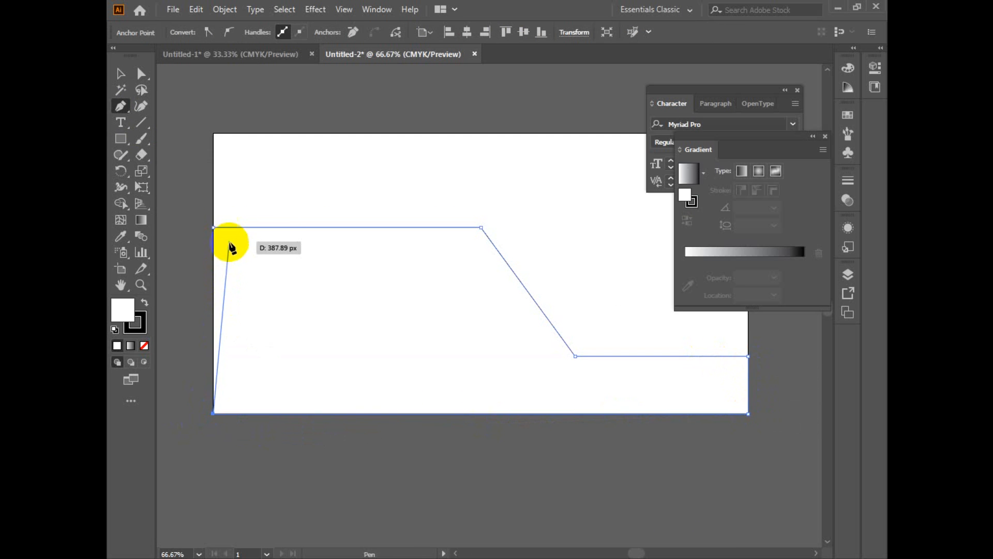
click(214, 227)
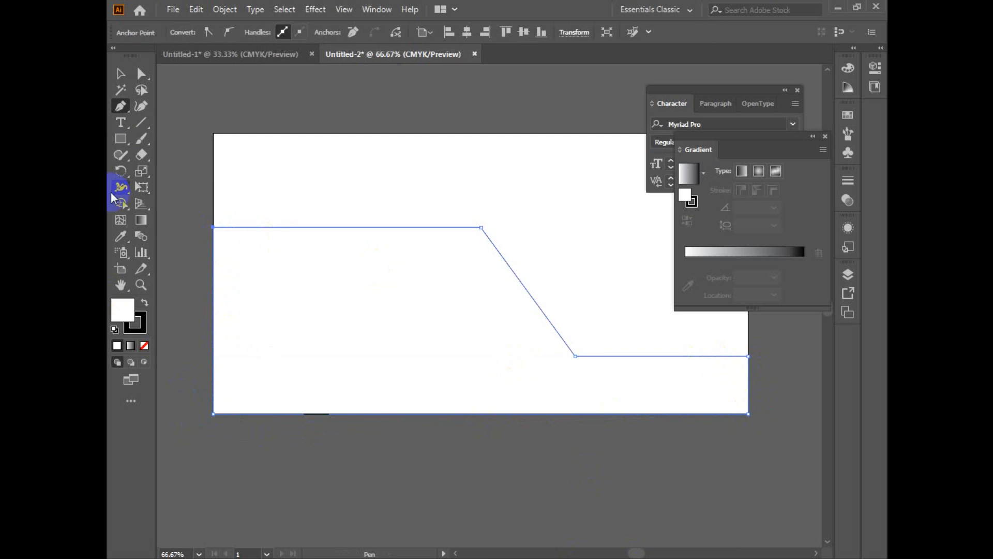
Step: Remove the stepped shape's stroke and give it a linear white-to-black gradient fill
click(139, 330)
click(144, 346)
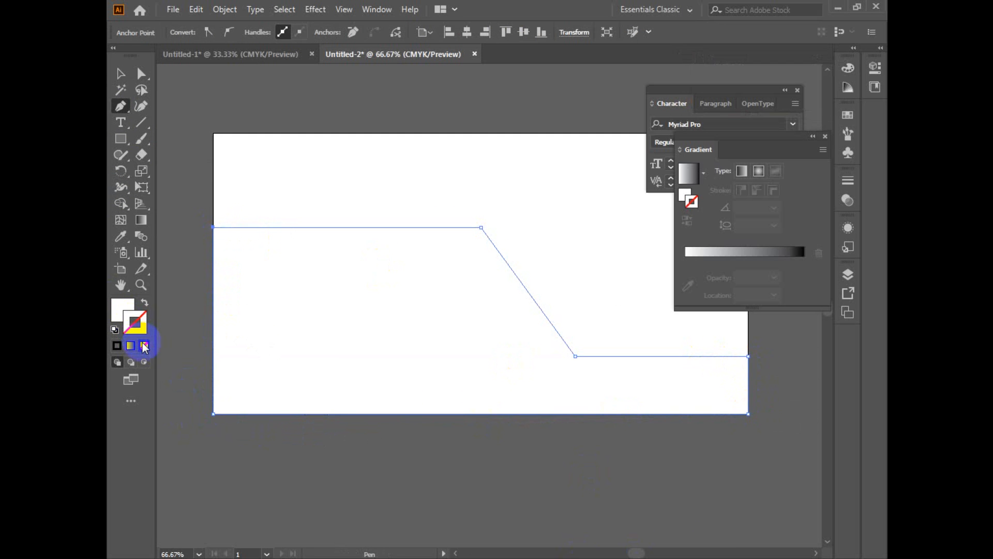
click(125, 307)
click(137, 222)
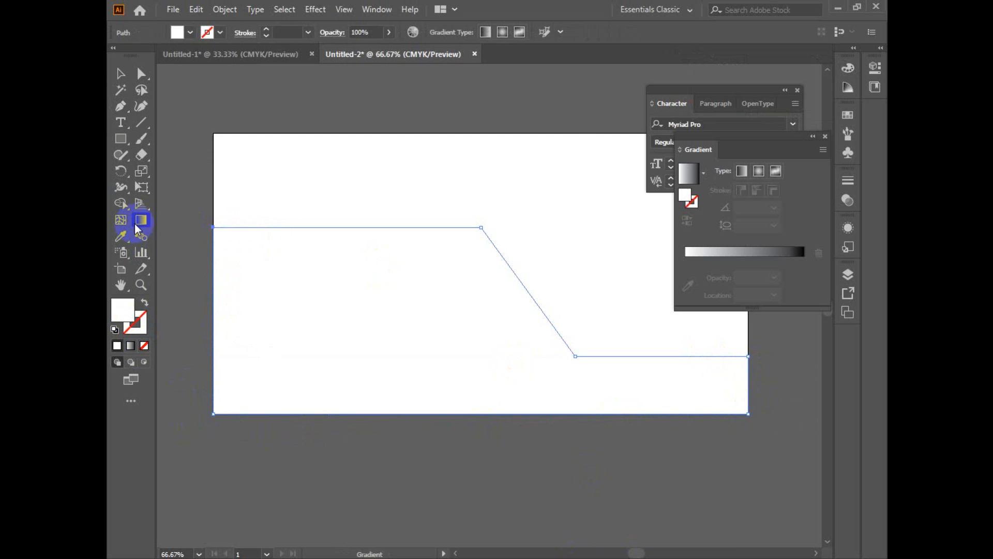
click(722, 251)
Step: Set the gradient's starting colour stop to the dark blue swatch C=100 M=100 Y=25 K=25
double_click(685, 260)
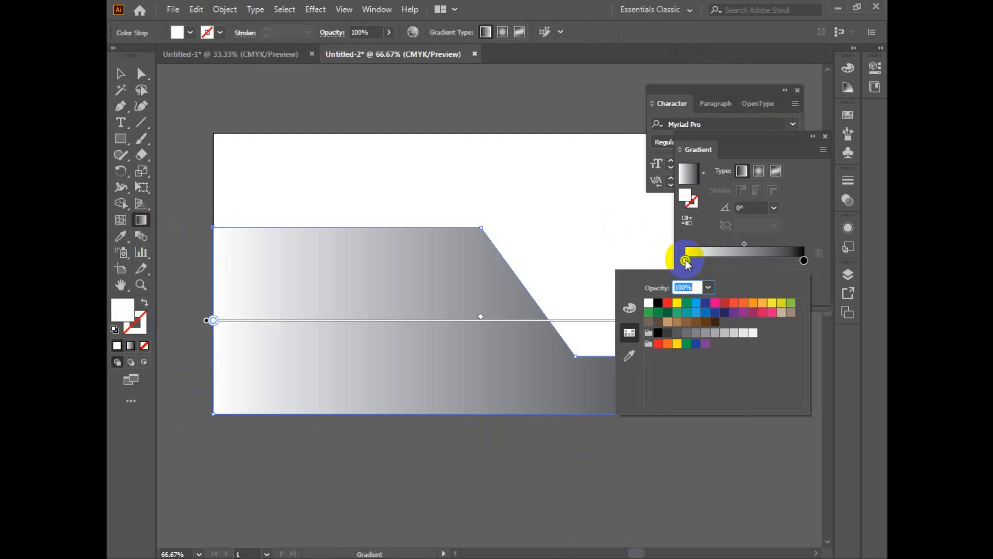
click(735, 313)
click(753, 313)
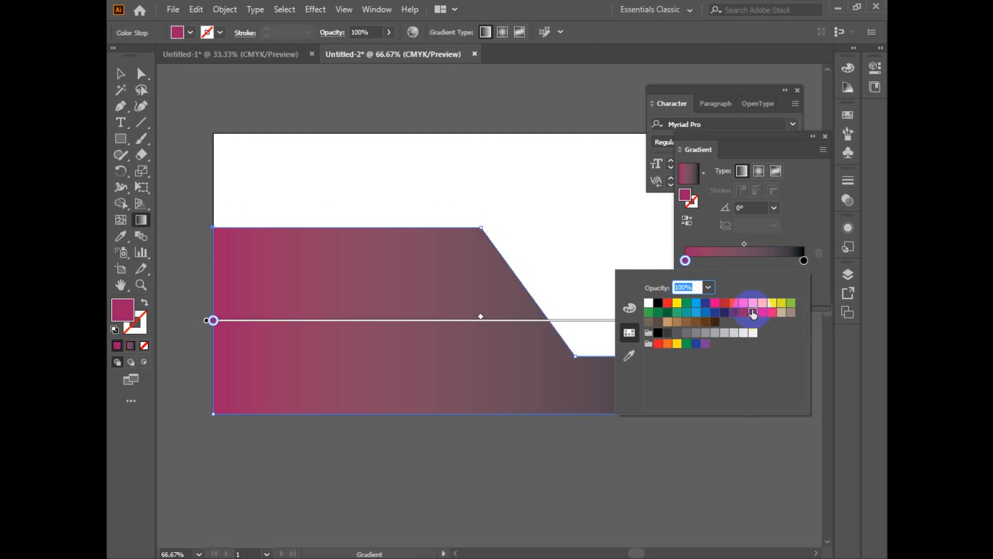
click(724, 313)
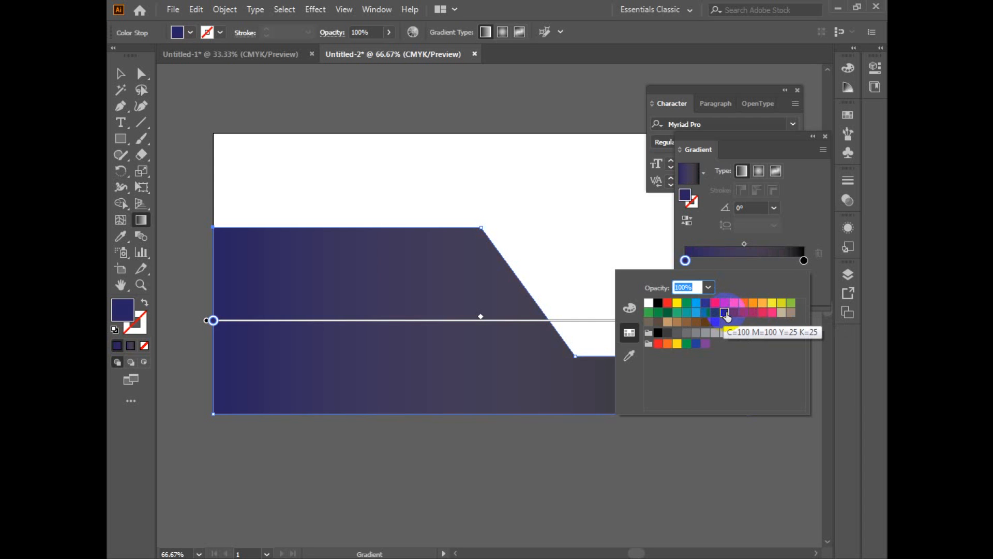
click(714, 312)
click(716, 303)
click(723, 313)
Step: Set the gradient's end colour stop to the red swatch and deselect the shape
click(804, 260)
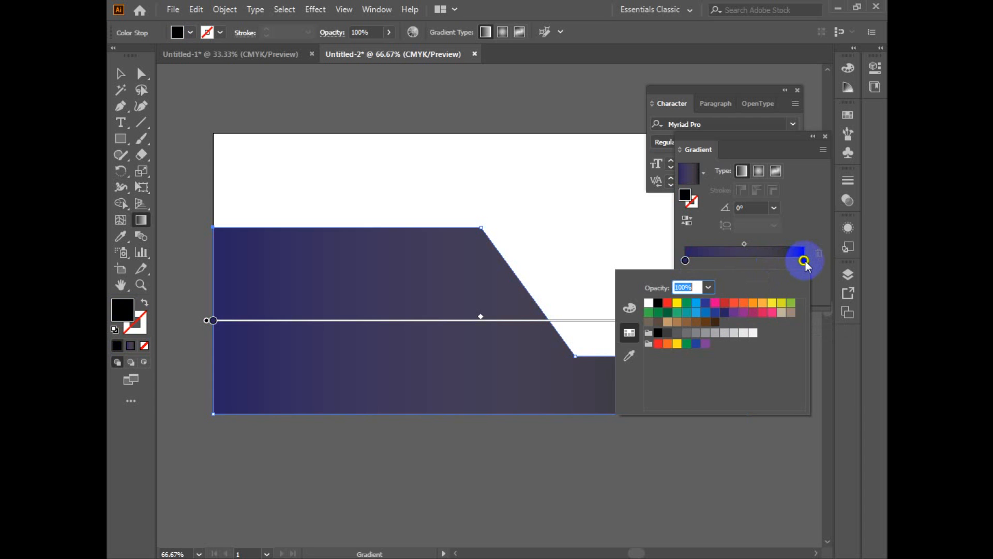
click(724, 306)
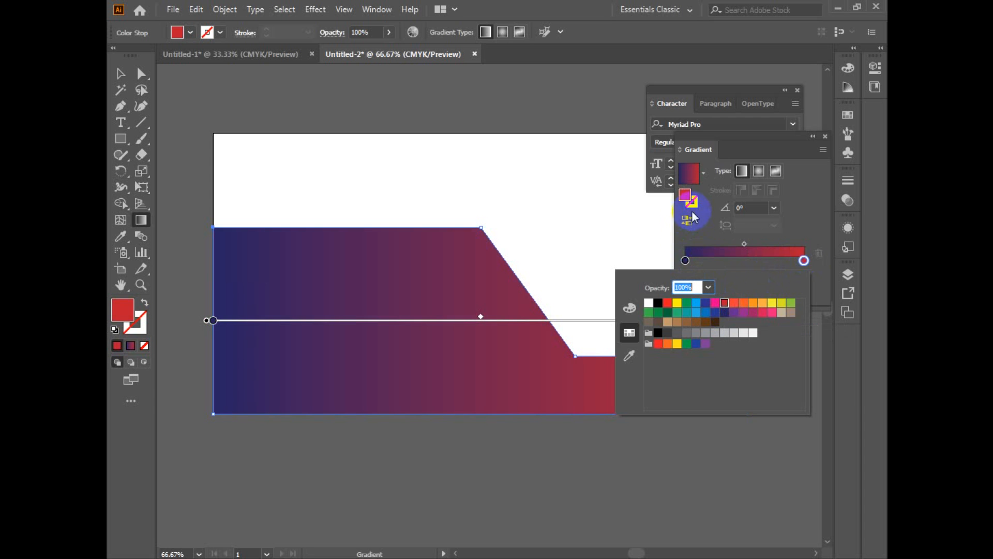
click(688, 222)
click(688, 222)
click(121, 74)
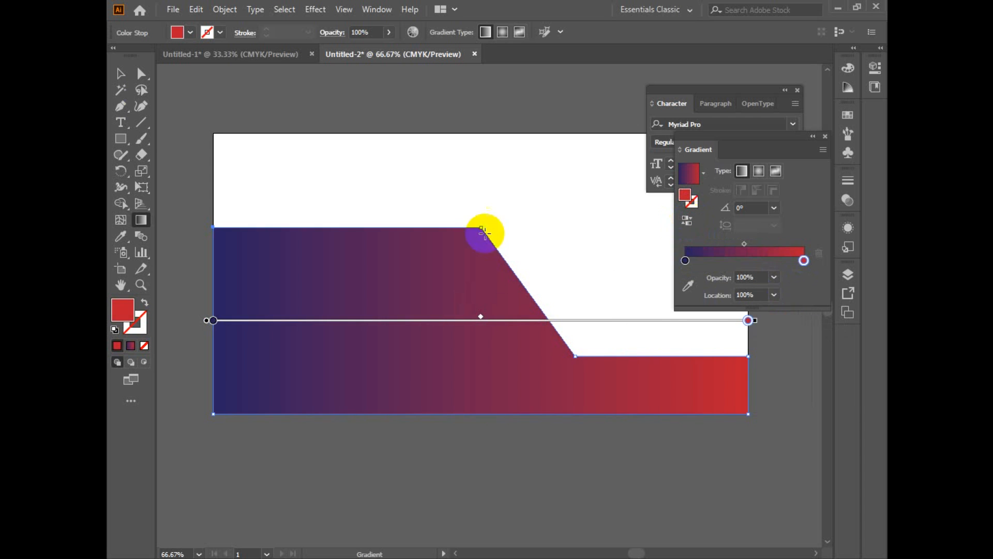
click(349, 168)
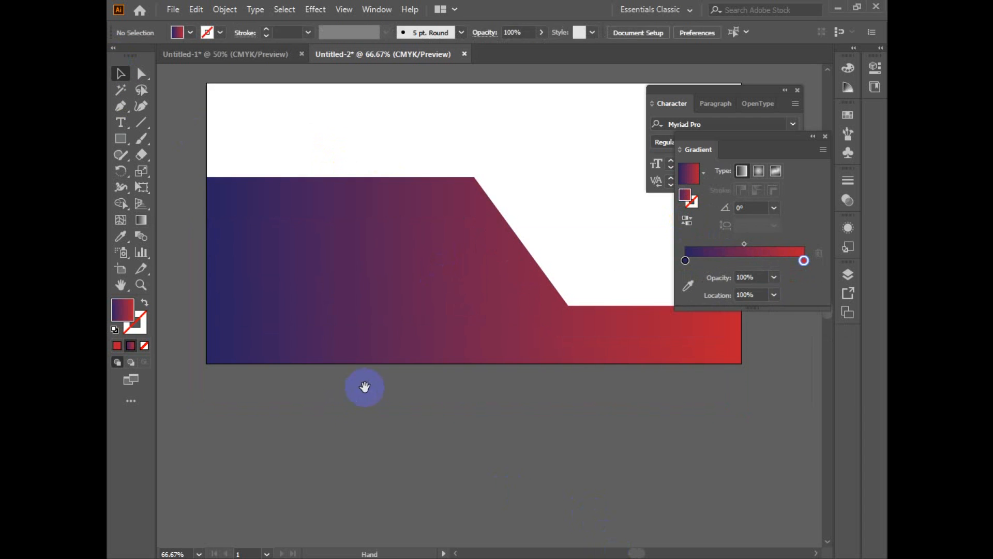
drag(366, 388, 361, 415)
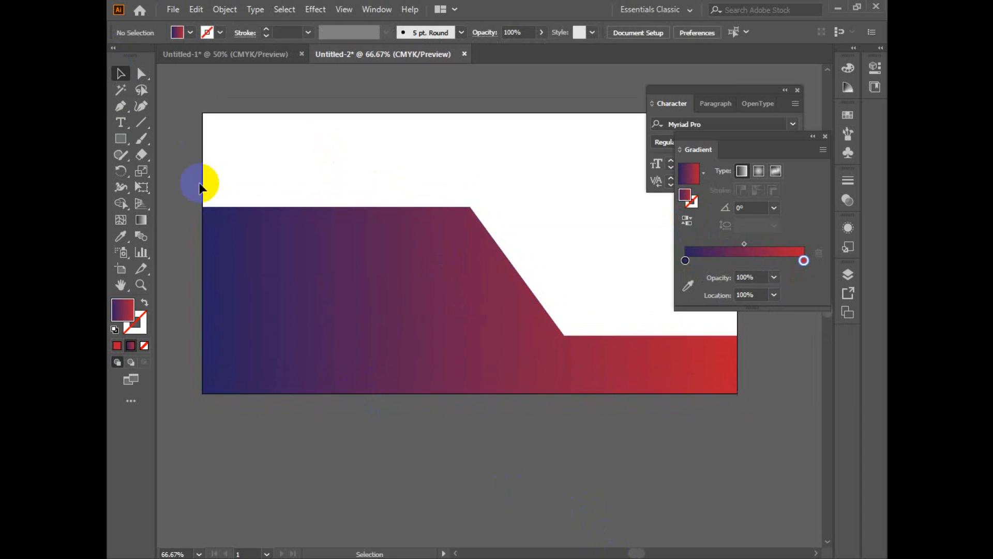
Step: Draw a white, strokeless rectangle from the artboard's upper-left corner, overlapping the top edge of the gradient shape and extending past the start of its slope
click(121, 140)
drag(206, 117, 470, 207)
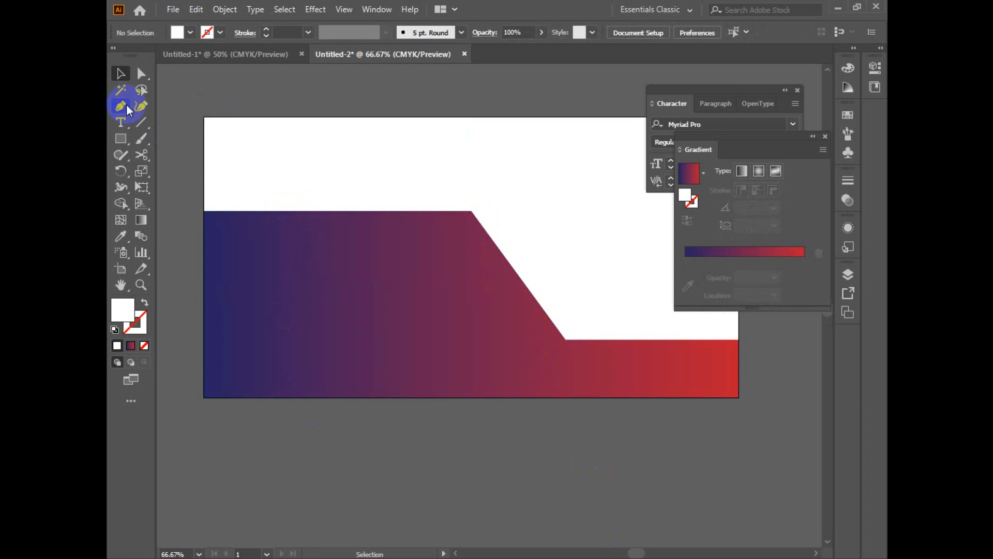
click(122, 136)
drag(205, 118, 526, 246)
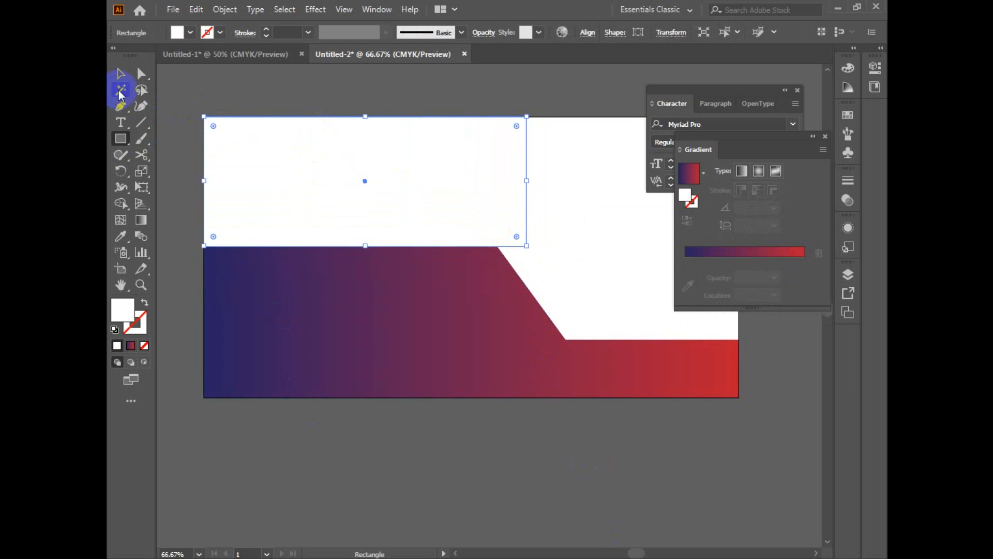
Step: Bring the gradient shape in front of the white rectangle
click(120, 73)
click(462, 293)
right_click(474, 293)
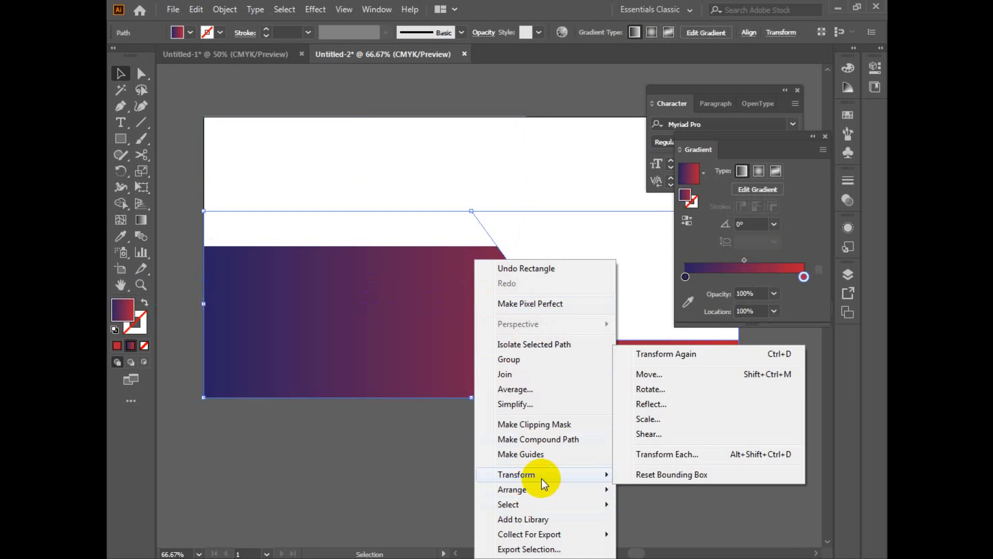
mouse_move(603, 489)
click(646, 490)
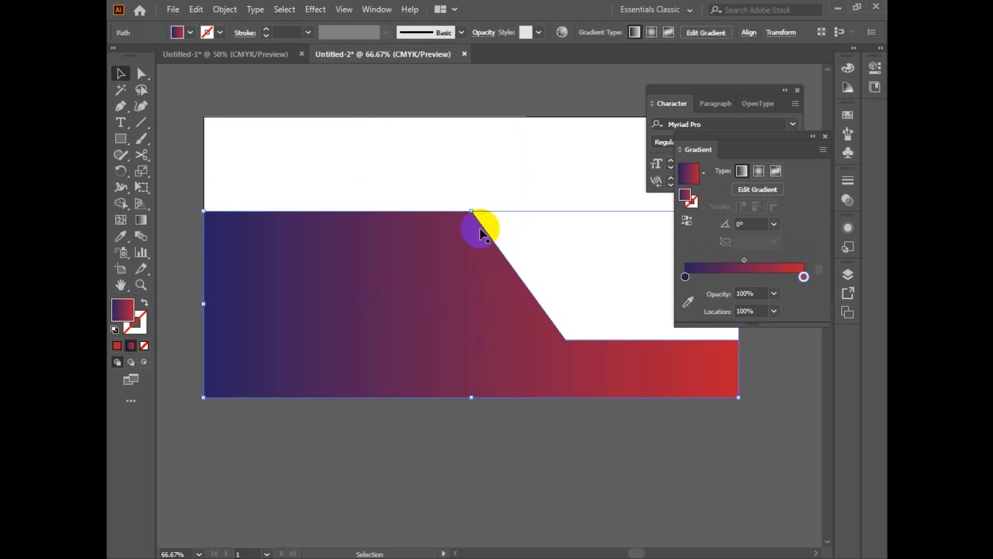
Step: Move the white rectangle's lower-right corner point onto the gradient shape's diagonal edge to slant its right side, and deselect it
click(476, 139)
key(a)
ctrl+click(543, 257)
click(486, 294)
drag(470, 290, 440, 295)
key(space)
drag(474, 294, 576, 336)
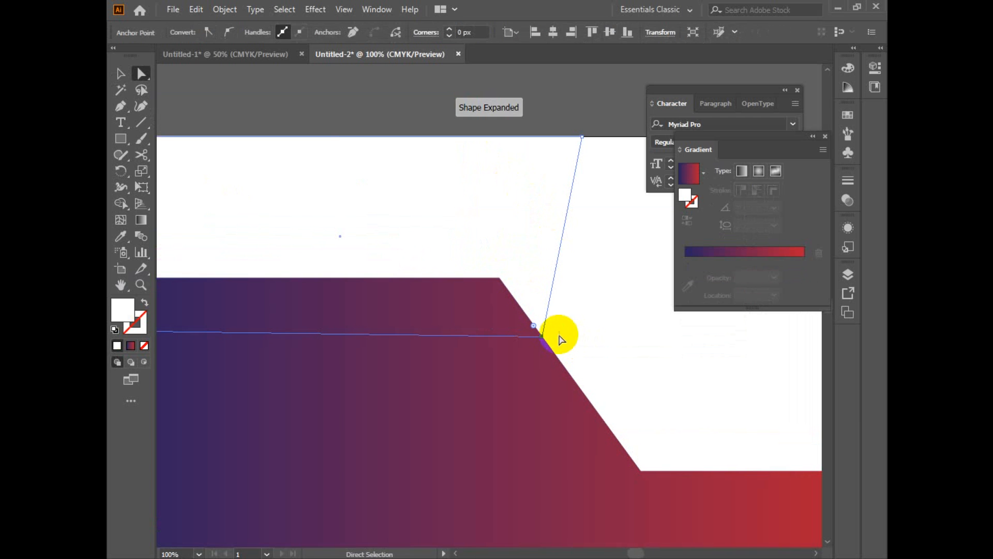
key(v)
click(606, 300)
ctrl+alt+click(591, 300)
ctrl+alt+click(592, 300)
key(space)
drag(472, 315, 552, 268)
click(420, 282)
key(space)
key(space)
click(396, 477)
key(space)
drag(419, 479, 406, 407)
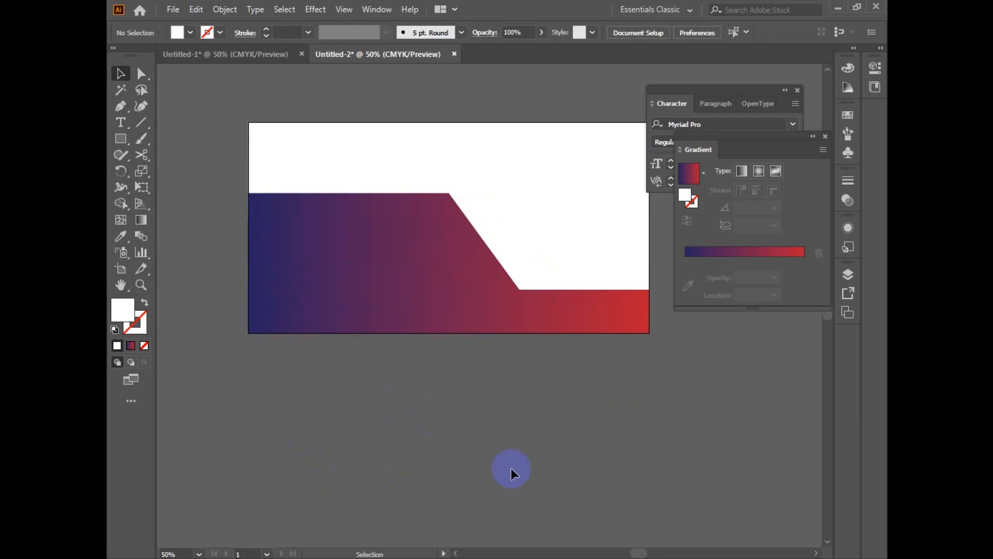
key(space)
drag(603, 473, 516, 513)
key(space)
drag(372, 401, 464, 388)
click(444, 157)
key(space)
drag(535, 208, 476, 193)
click(374, 417)
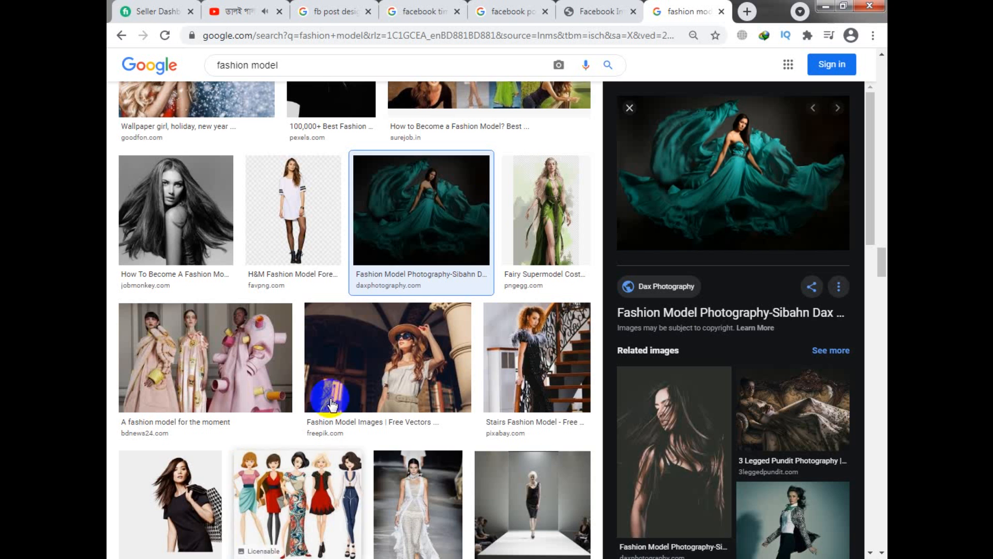
Step: Copy the fashion model photo with the teal dress from the Google image results in the browser and paste it into the Illustrator document
click(741, 177)
right_click(741, 178)
click(734, 315)
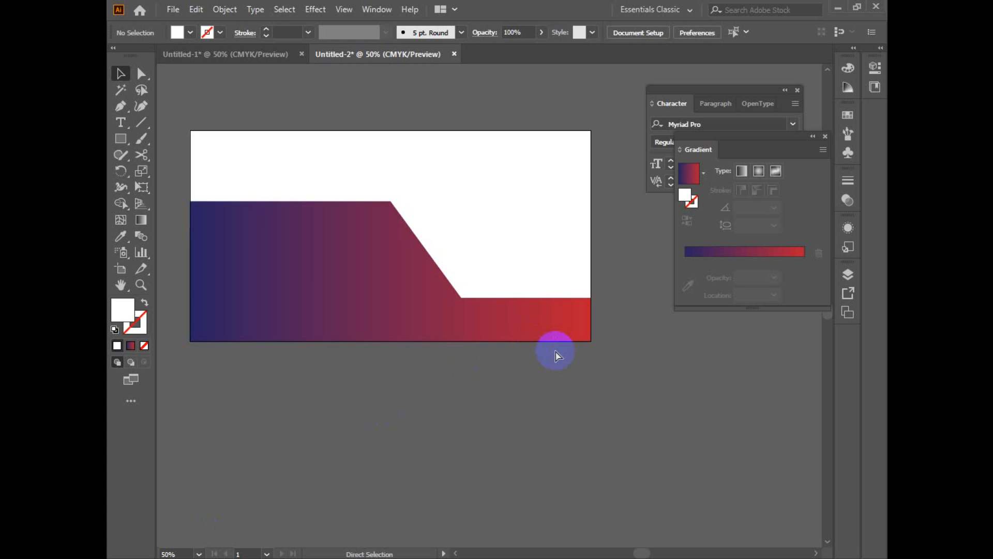
key(ctrl+v)
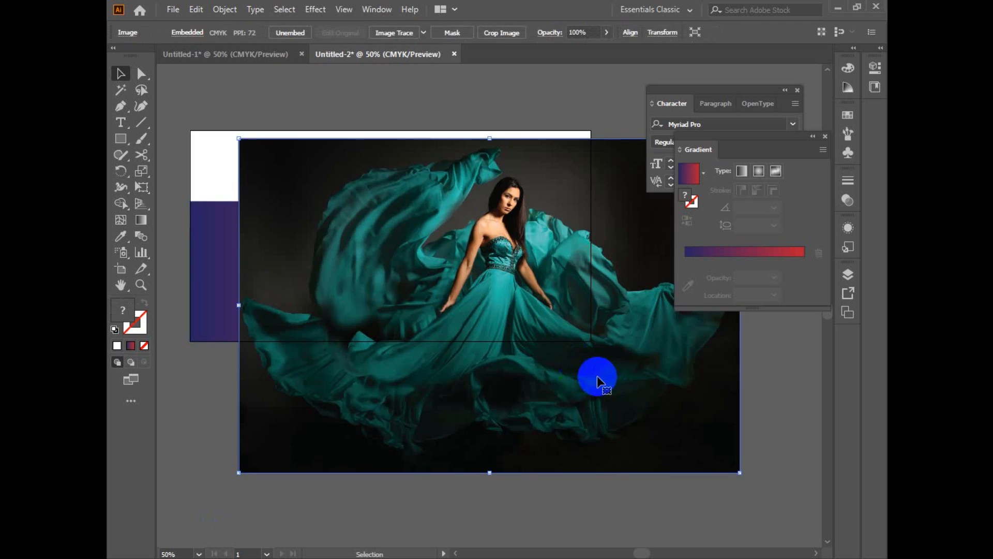
Step: Scale the pasted photo down and place it at the artboard's upper right, flush with the top edge and overhanging the right edge
drag(597, 387, 593, 342)
drag(732, 425, 618, 349)
drag(598, 312, 612, 284)
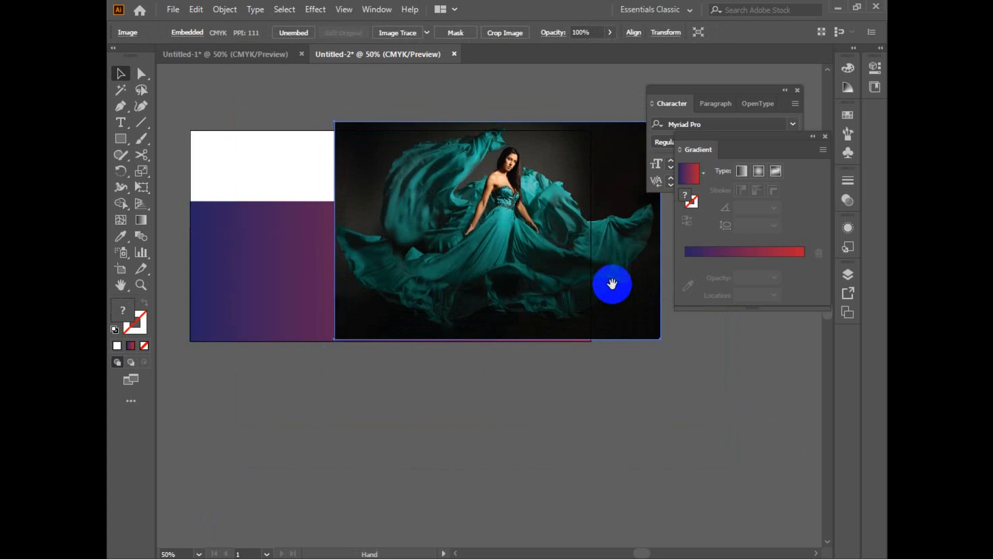
ctrl+click(587, 284)
drag(533, 286, 581, 327)
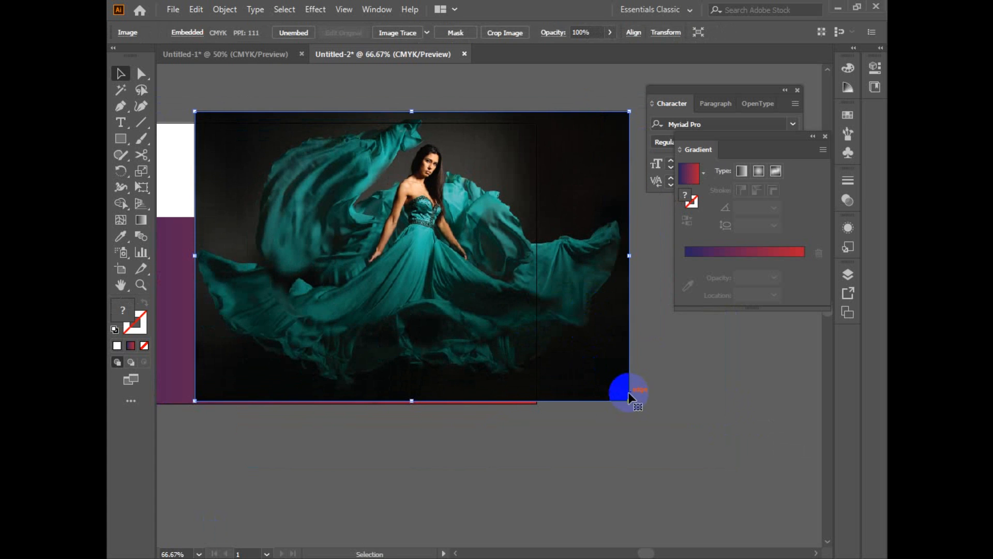
drag(630, 393, 560, 347)
drag(526, 297, 555, 259)
drag(549, 246, 508, 237)
drag(550, 314, 587, 352)
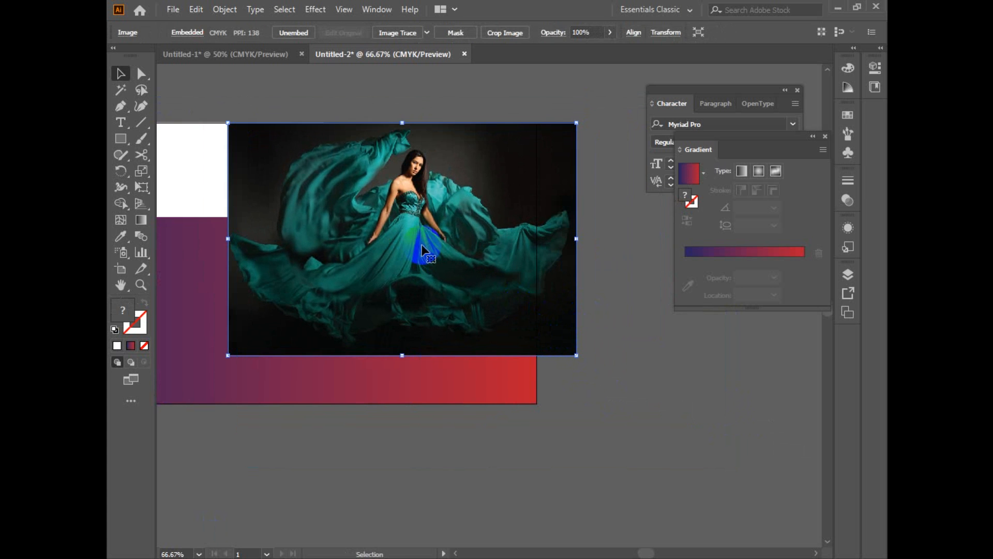
Step: Draw a rectangle about 610 × 522 px over the photo, ending at the artboard's right edge, and make it a clipping mask
click(120, 138)
drag(265, 122, 537, 356)
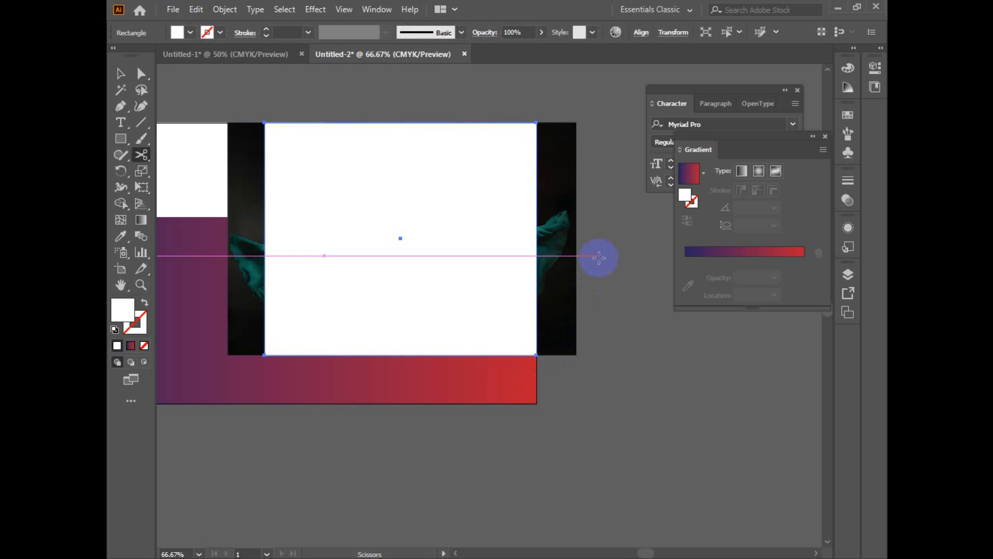
key(v)
right_click(499, 244)
click(565, 366)
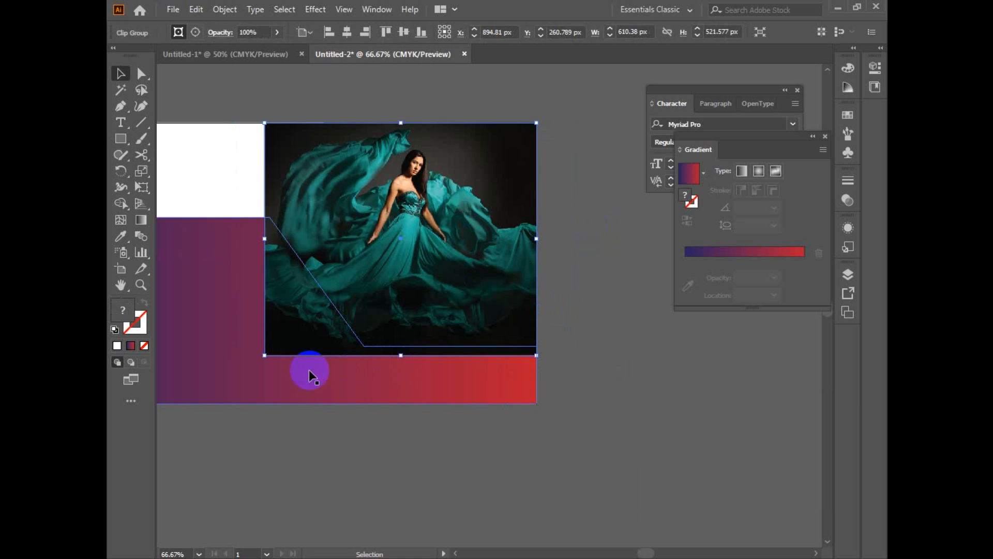
Step: Send the clipped photo to the back, behind the white and gradient shapes, and deselect it
right_click(375, 275)
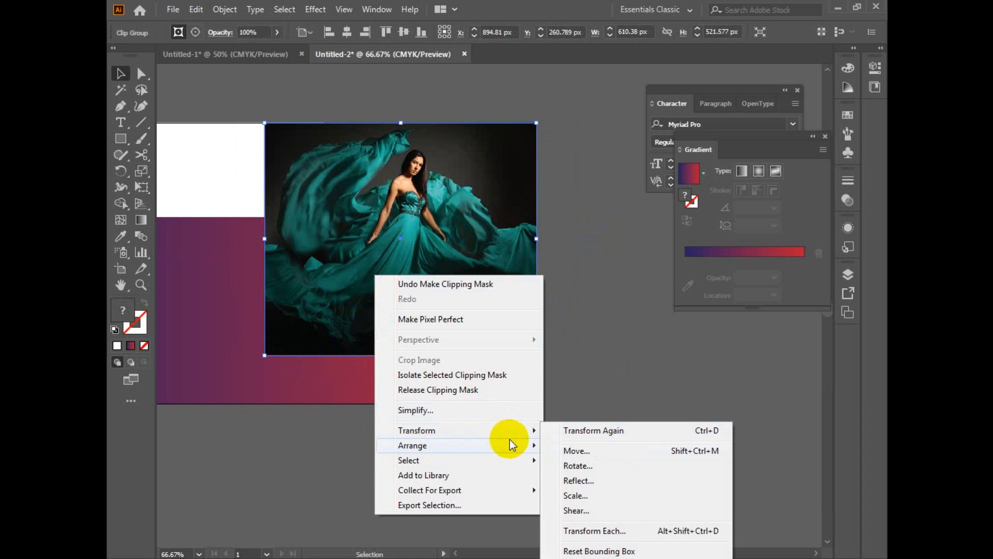
mouse_move(523, 448)
click(590, 488)
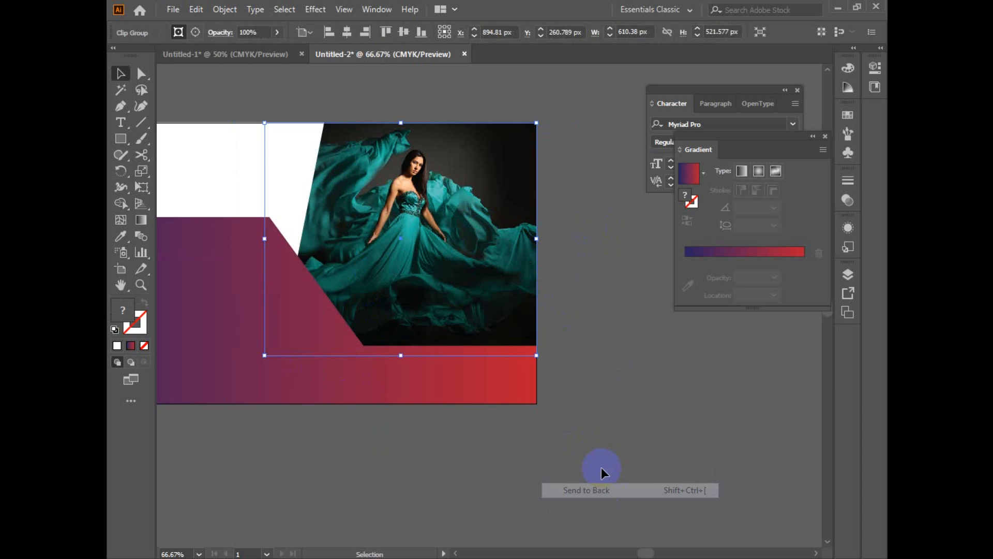
click(601, 411)
key(space)
drag(460, 398, 491, 397)
drag(416, 449, 487, 449)
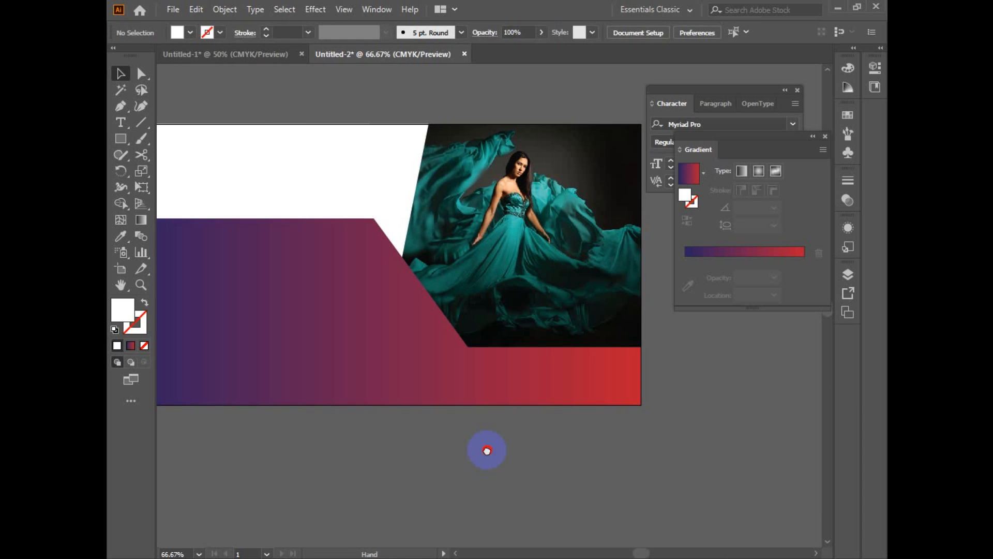
Step: Add the text "shop now" in the empty area just below the artboard's lower-right corner
click(121, 139)
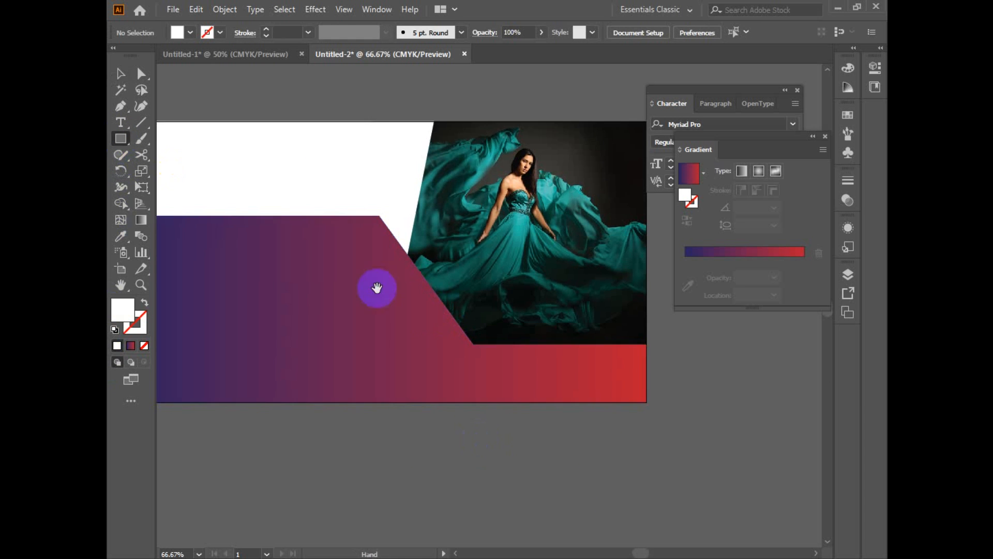
key(space)
drag(427, 317, 193, 264)
click(121, 122)
click(401, 386)
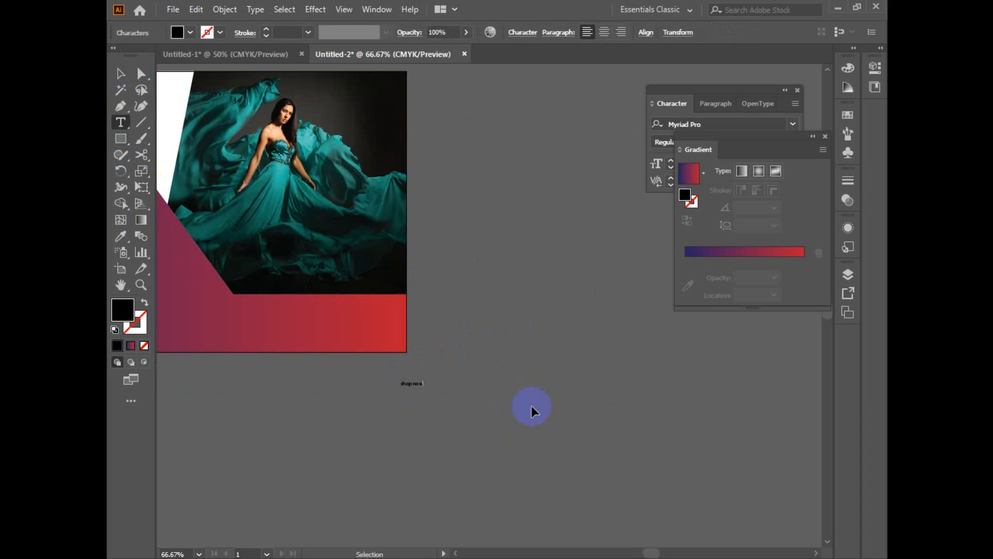
Step: Enlarge the "shop now" text to about 73 pt and place it just below the artboard's lower-right corner
key(Escape)
drag(422, 389, 533, 433)
click(485, 425)
click(464, 399)
drag(464, 398, 405, 399)
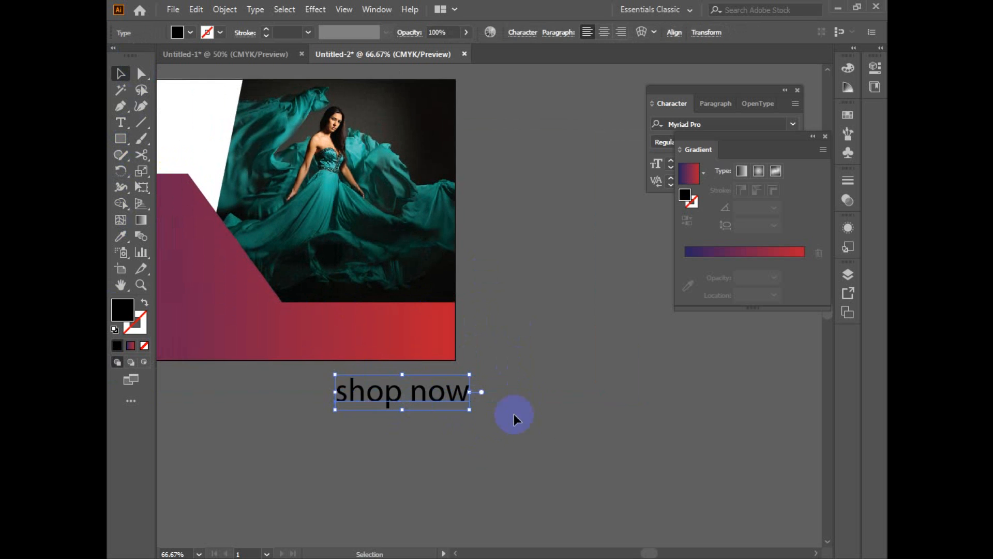
Step: Change the "shop now" font to Reisenberg and place the text at about 40 pt in the photo's lower-right corner
click(793, 141)
click(794, 141)
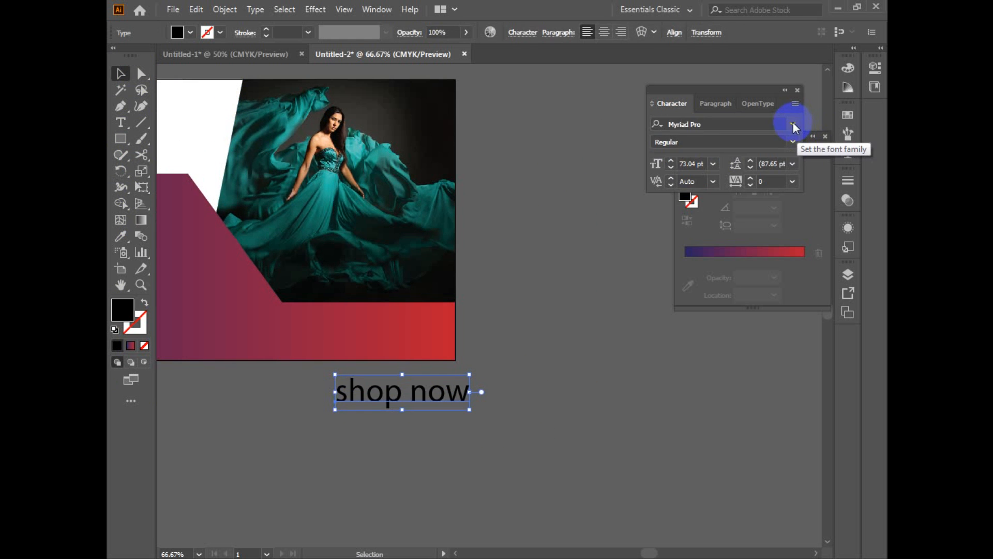
click(793, 123)
click(776, 222)
drag(510, 410, 435, 299)
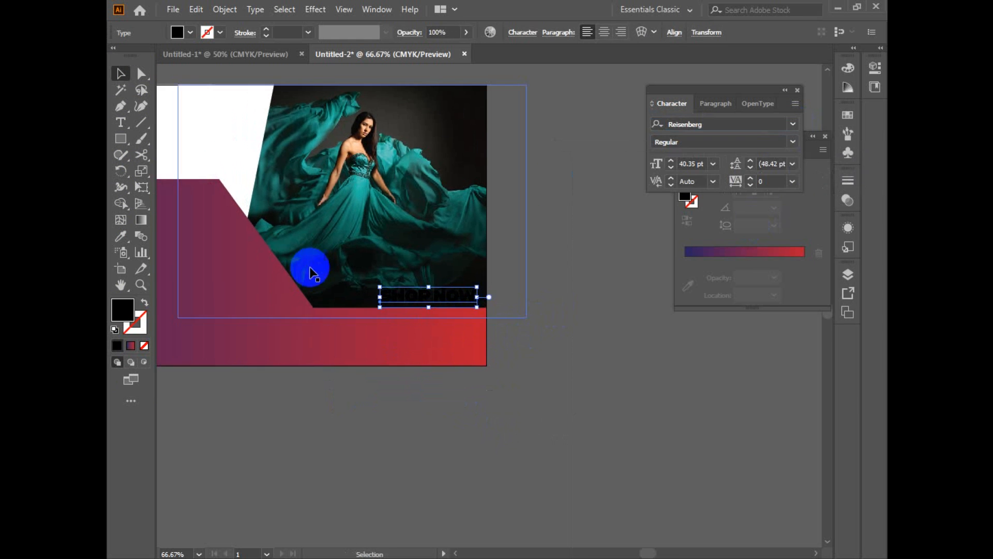
Step: Fill the SHOP NOW text with white (ffffff) and deselect it
double_click(123, 309)
drag(496, 216, 455, 151)
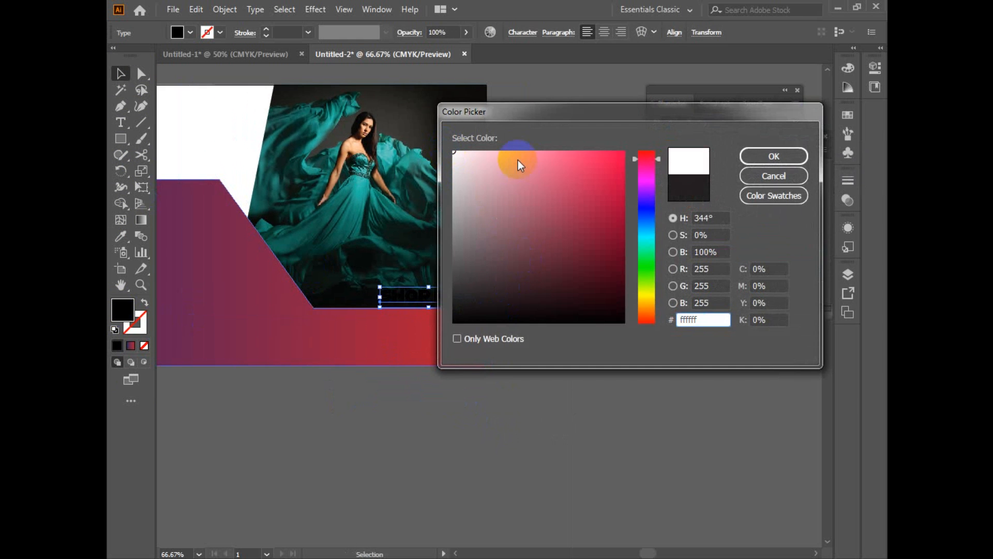
click(759, 159)
click(544, 402)
Step: Draw a rectangle over the SHOP NOW text, slightly larger than it and ending at the artboard's right edge
scroll(535, 407, up, 1)
drag(468, 351, 586, 494)
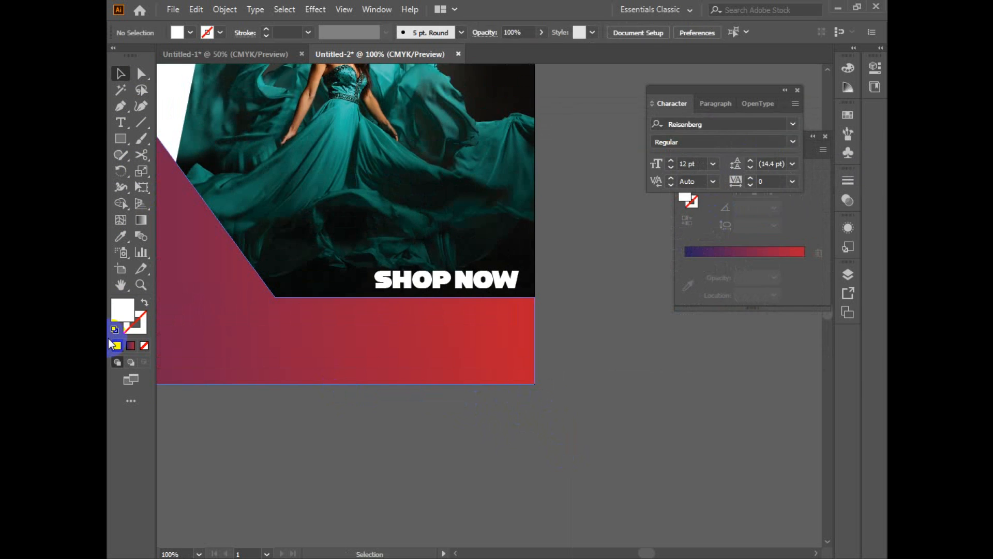
click(121, 139)
mouse_move(460, 485)
mouse_down()
mouse_move(604, 492)
mouse_move(573, 341)
mouse_move(550, 293)
mouse_move(557, 299)
mouse_move(535, 302)
mouse_up()
key(space)
Step: Fill the rectangle with the blue-to-red gradient sampled from the banner shape and send it behind the SHOP NOW text
drag(590, 388, 598, 495)
key(j)
key(space)
key(i)
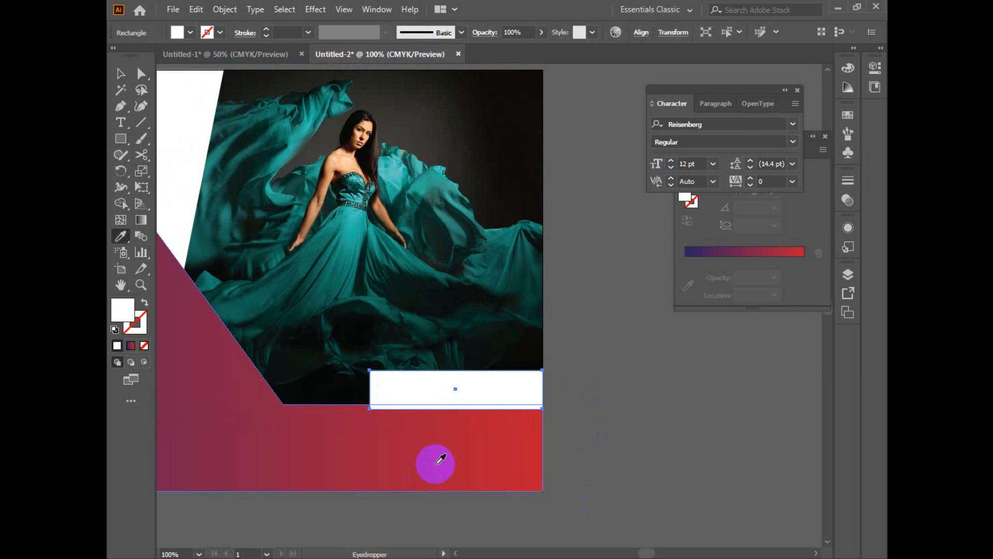
click(437, 464)
key(v)
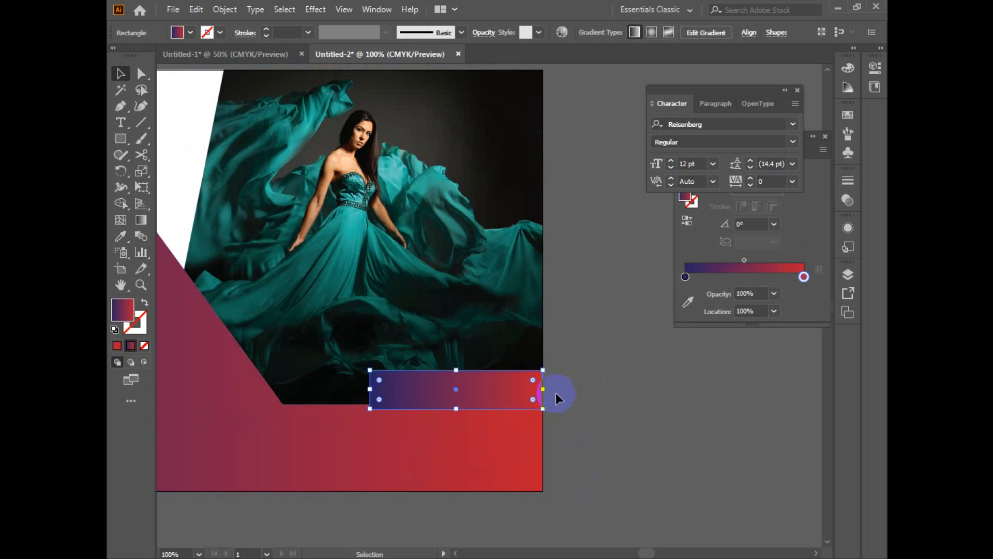
key(ctrl+[)
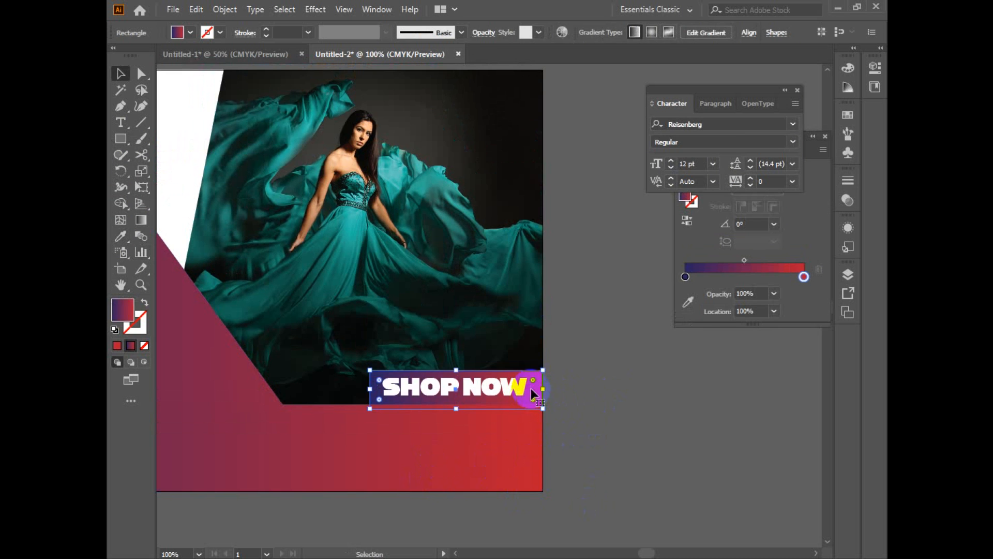
Step: Move the SHOP NOW text and its gradient bar up together so they sit clear of the lower gradient band
click(525, 389)
shift+click(538, 387)
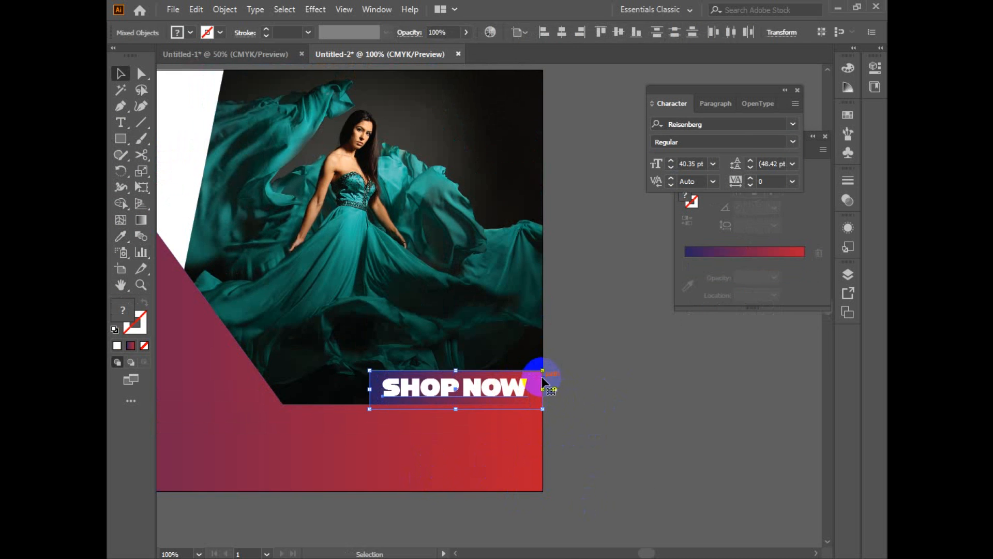
drag(539, 388, 539, 360)
click(648, 393)
Step: Nudge the SHOP NOW text down slightly inside its gradient bar and deselect it
click(524, 363)
key(Down)
key(Down)
key(Down)
key(Down)
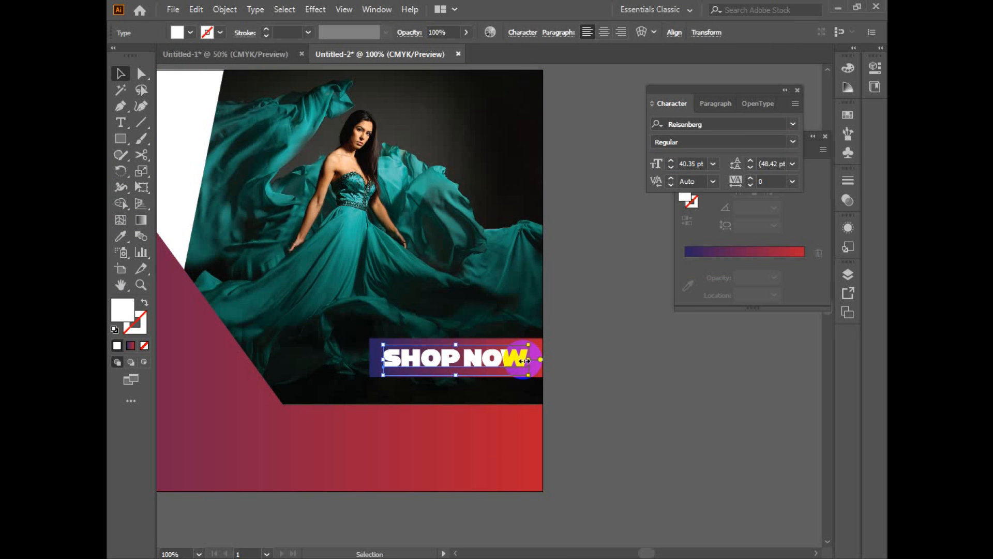
click(663, 391)
Step: Draw a white hexagon in the empty area below the artboard and rotate it so a corner points straight up
key(z)
alt+click(603, 392)
drag(440, 356, 558, 385)
drag(409, 369, 514, 387)
ctrl+click(386, 376)
drag(377, 369, 399, 495)
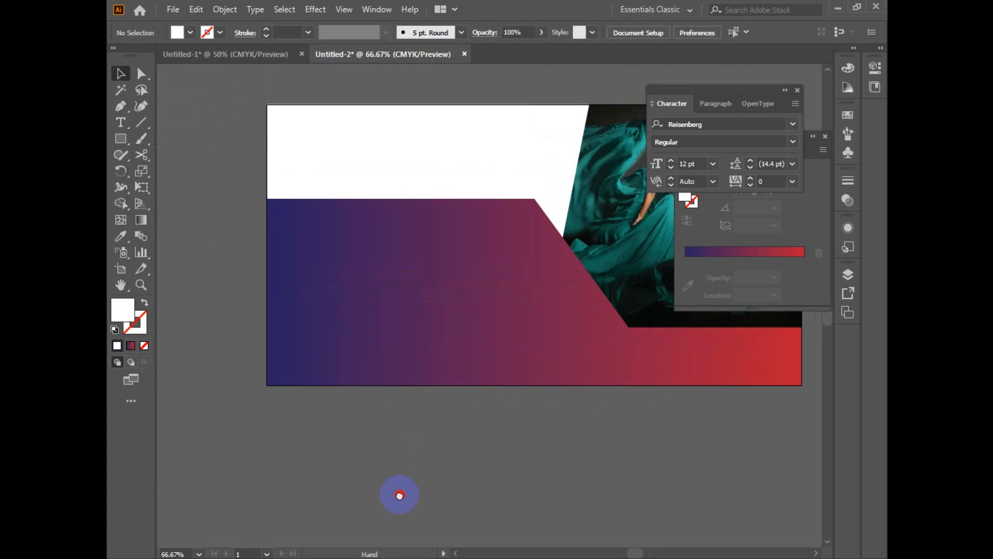
ctrl+alt+click(375, 413)
drag(399, 403, 306, 432)
drag(121, 140, 173, 186)
drag(342, 354, 407, 430)
key(v)
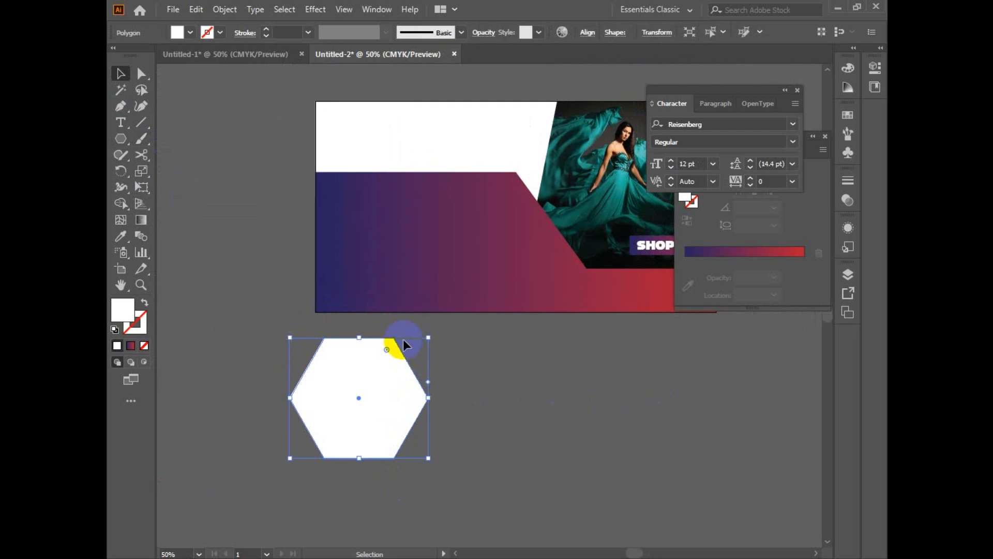
drag(442, 339, 417, 472)
Step: Fill the hexagon with the blue-to-red gradient sampled from the banner shape
click(121, 236)
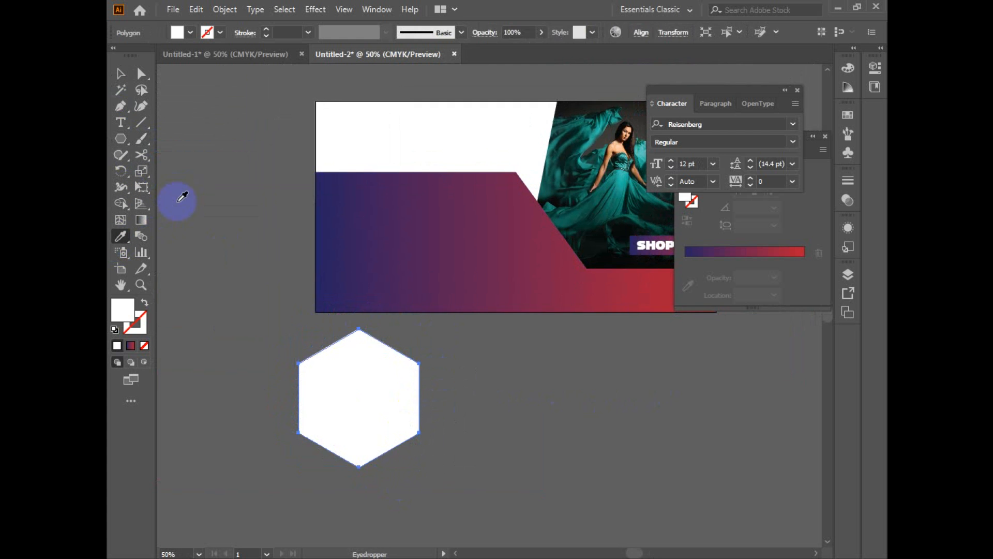
click(412, 206)
click(120, 73)
click(390, 414)
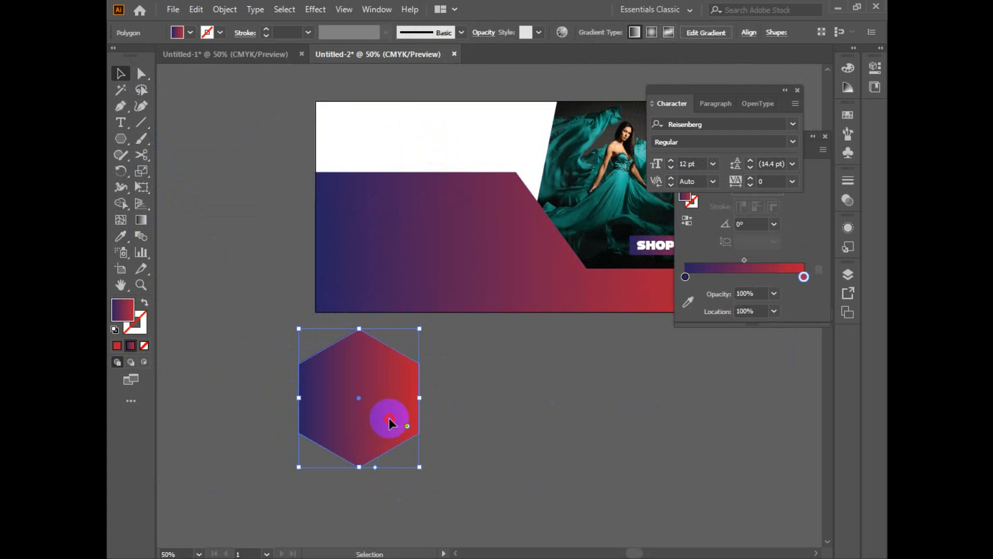
Step: Copy the hexagon, paste the copy in front and scale it down slightly about its centre
right_click(381, 383)
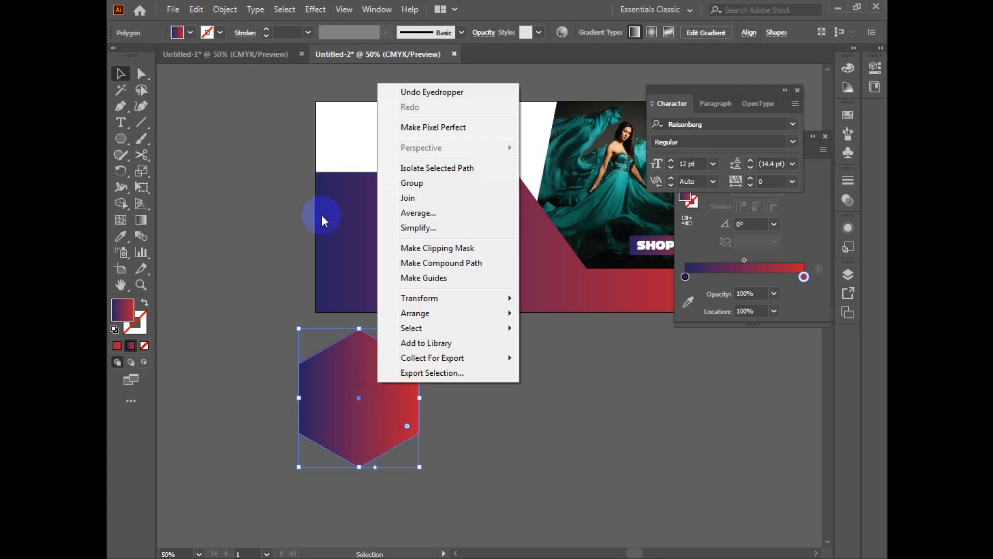
click(188, 12)
click(238, 76)
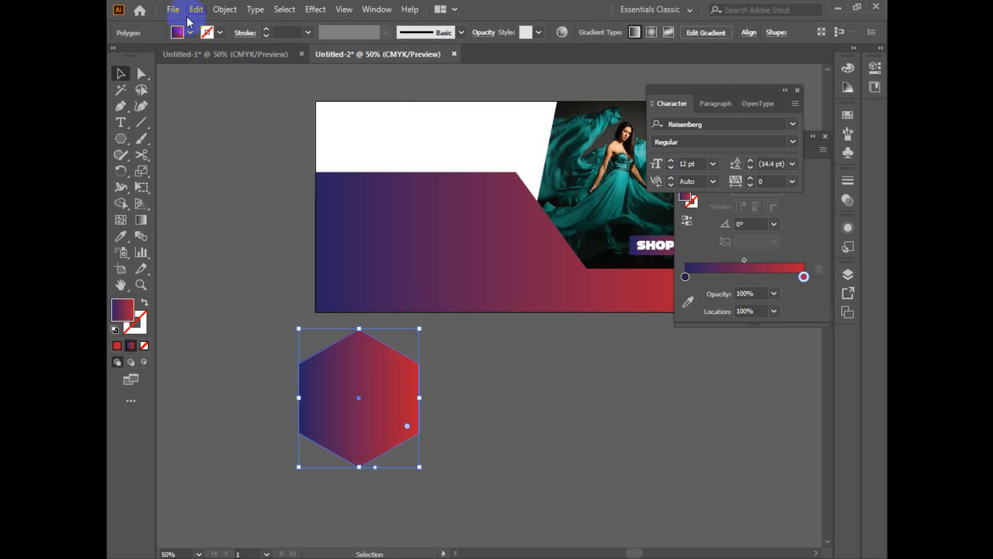
click(193, 11)
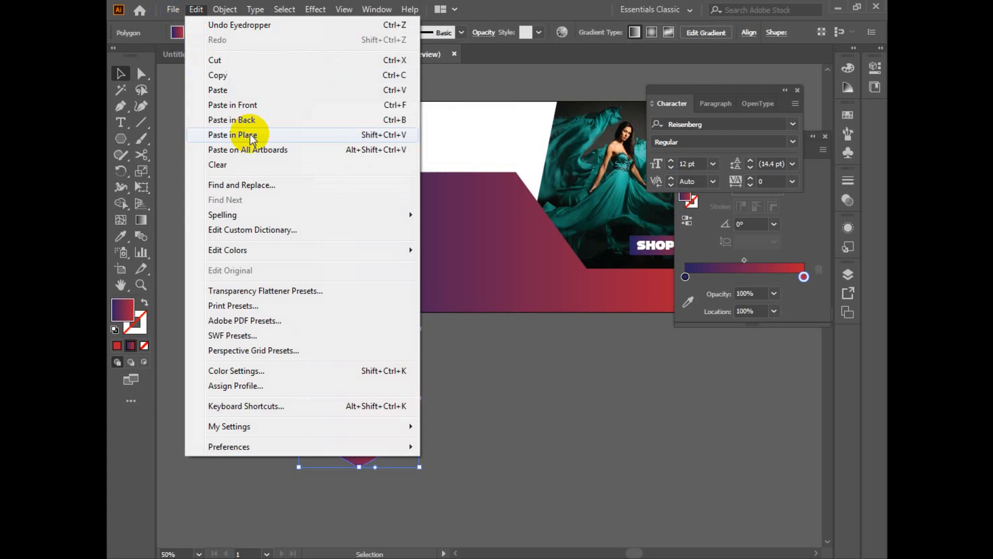
click(268, 107)
drag(420, 332, 415, 347)
Step: Reverse the gradient of the outer hexagon so it runs from red to blue
click(327, 354)
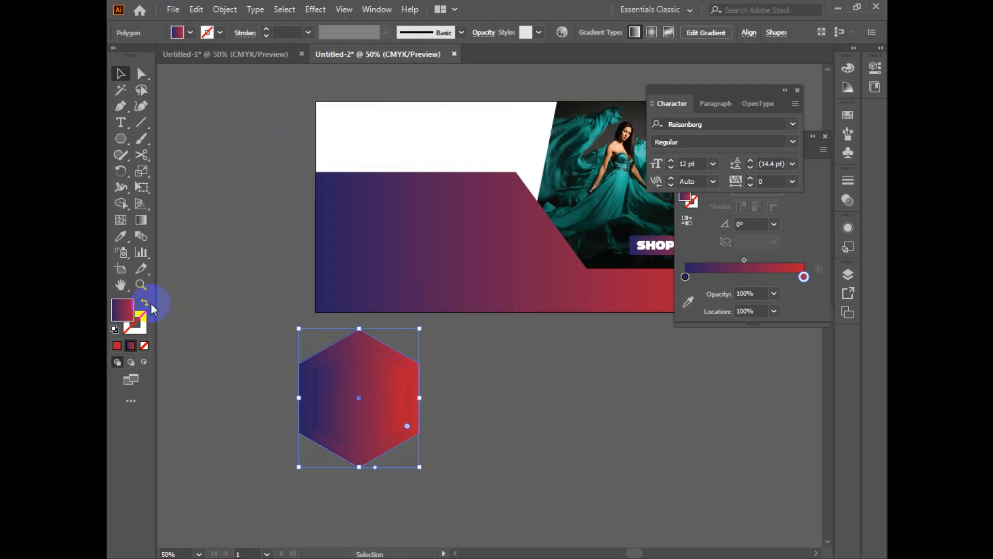
click(688, 222)
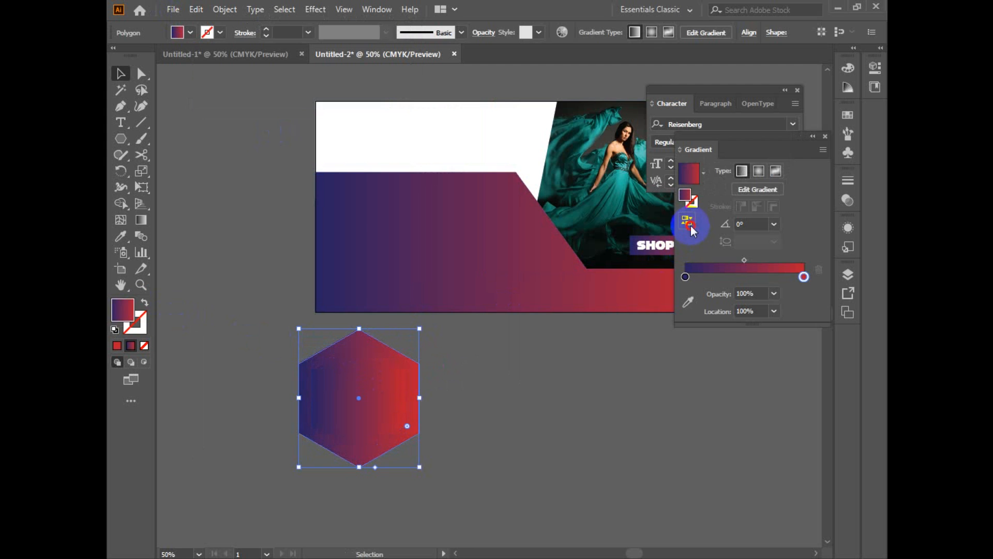
click(522, 353)
Step: Turn the outer hexagon's gradient fill into a gradient outline and shrink it slightly towards the inner hexagon
click(403, 381)
click(408, 360)
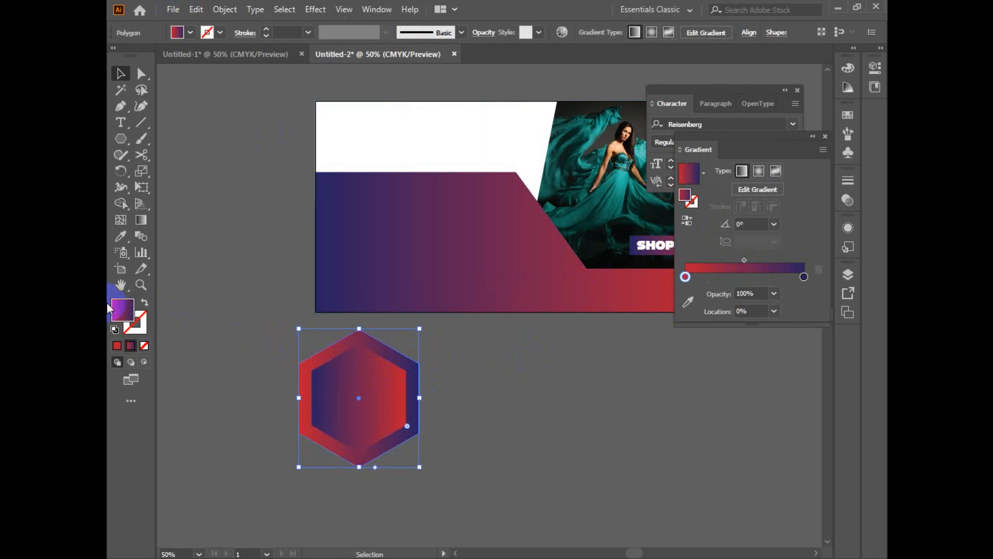
click(145, 303)
drag(420, 327, 412, 333)
Step: Thicken the outer hexagon's gradient stroke to 14 pt
drag(447, 361, 362, 408)
click(408, 405)
click(411, 365)
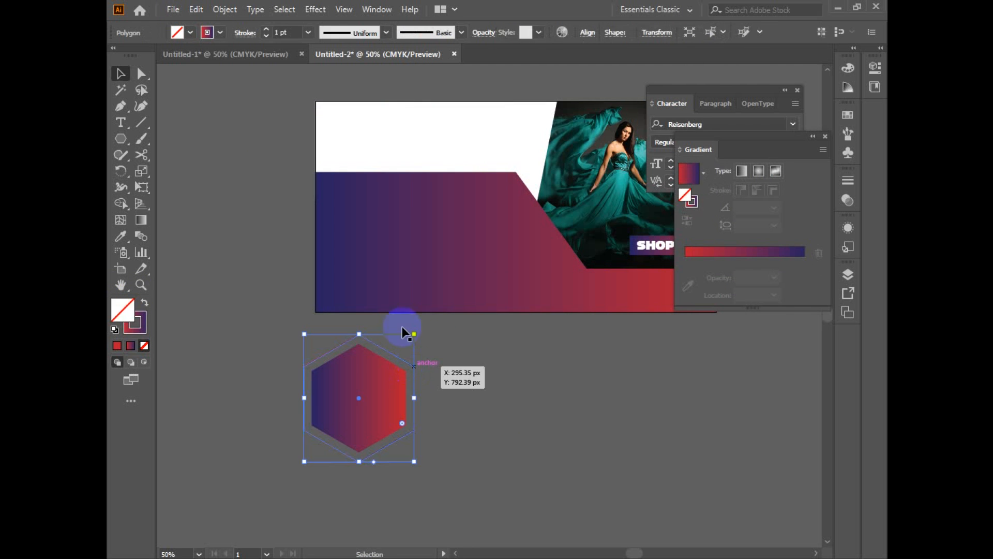
click(268, 30)
click(469, 405)
drag(469, 406, 381, 398)
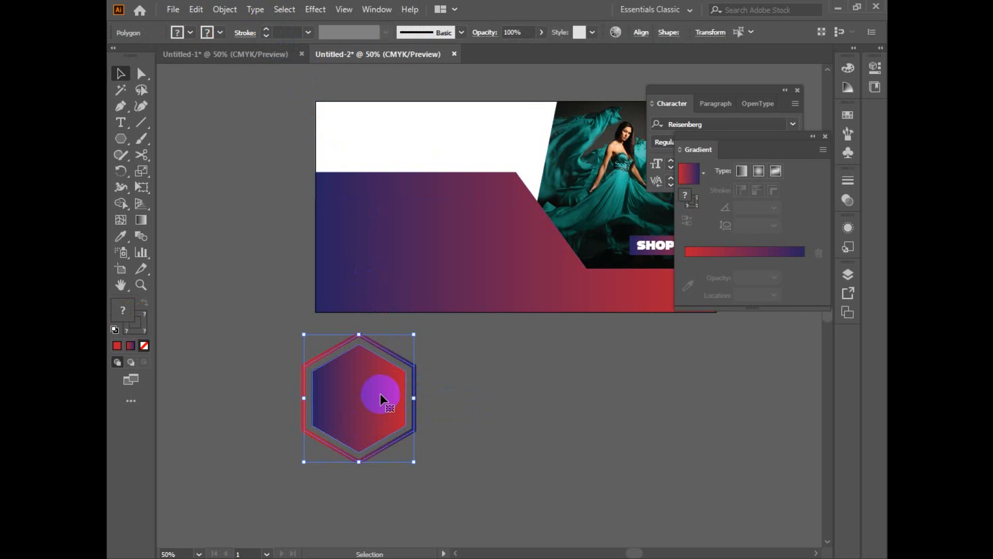
Step: Add the text "FS" beside the hexagons, enlarge it and place it inside the inner hexagon
key(t)
click(497, 447)
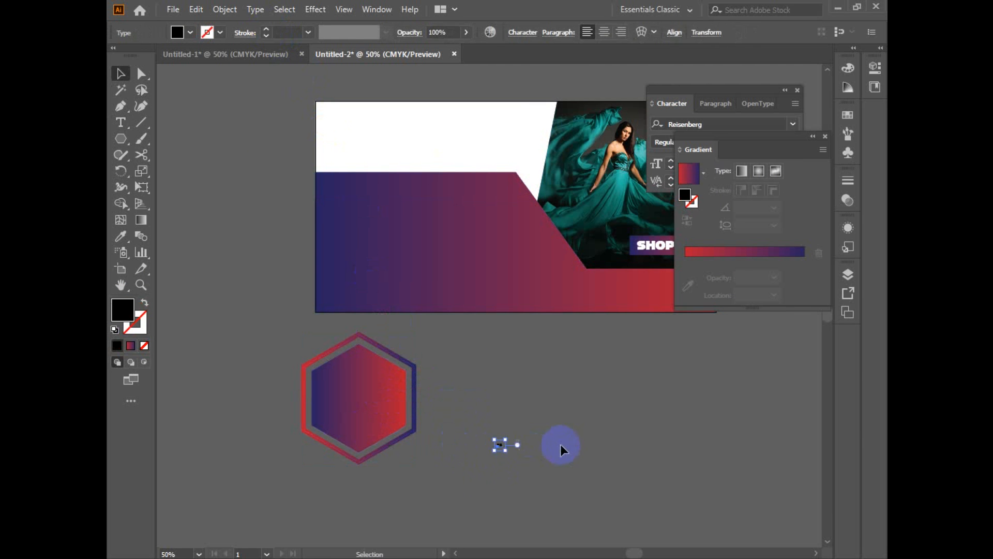
drag(507, 451, 528, 470)
mouse_move(488, 438)
mouse_down()
mouse_move(410, 399)
mouse_move(386, 401)
mouse_up()
Step: Fill the FS text with white (ffffff)
click(137, 306)
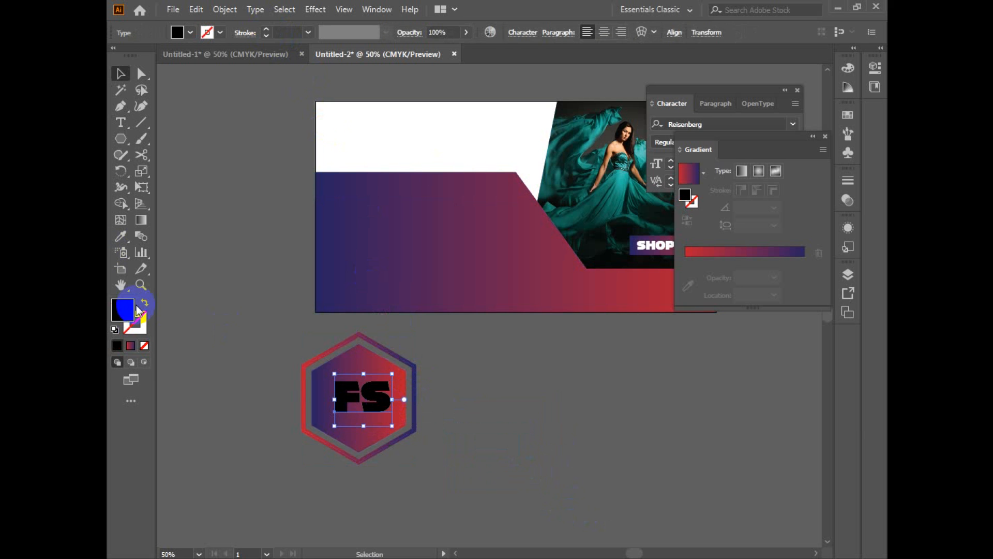
double_click(127, 310)
click(454, 147)
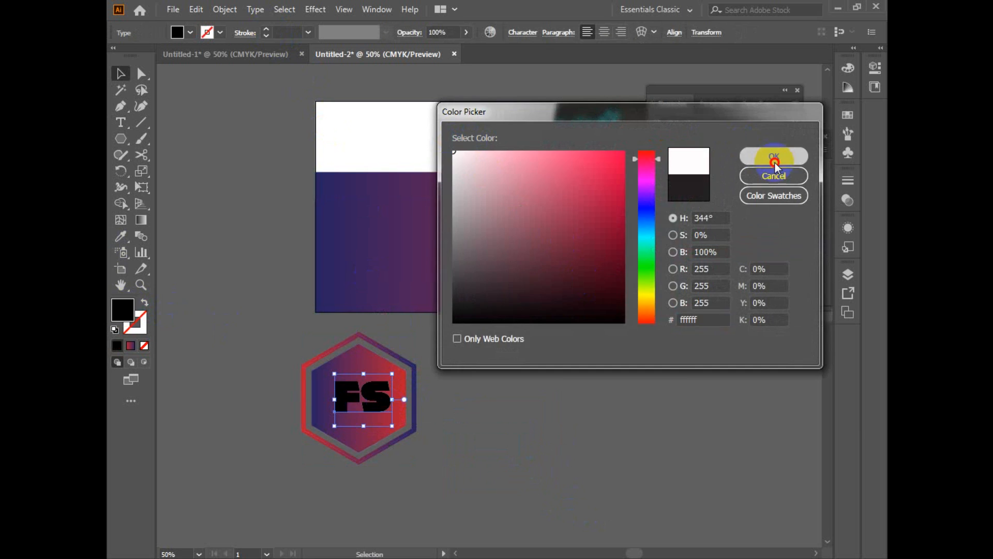
click(785, 156)
Step: Convert the FS text to outlines and deselect it
right_click(378, 407)
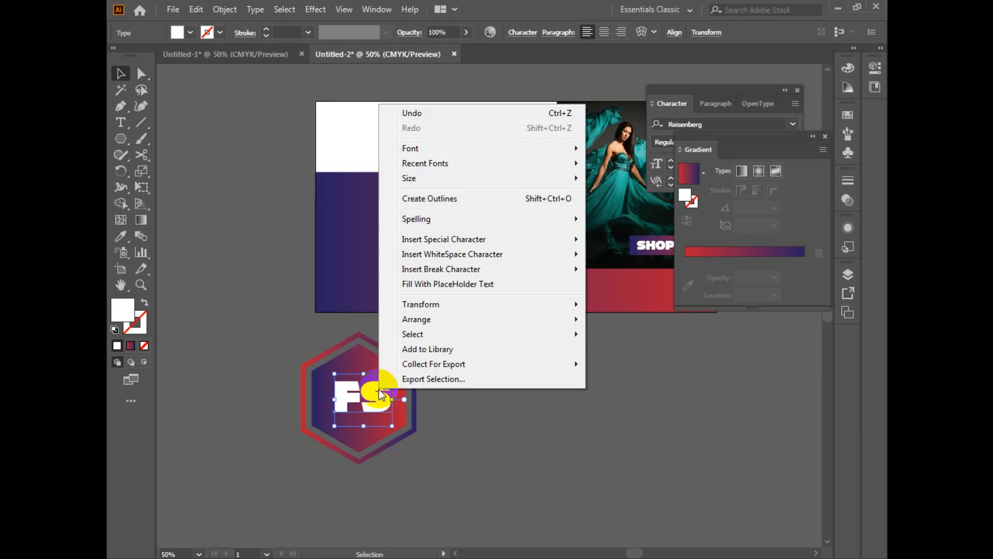
click(517, 201)
click(481, 403)
Step: Align the FS letters and both hexagons on their horizontal and vertical centres
drag(489, 359, 158, 487)
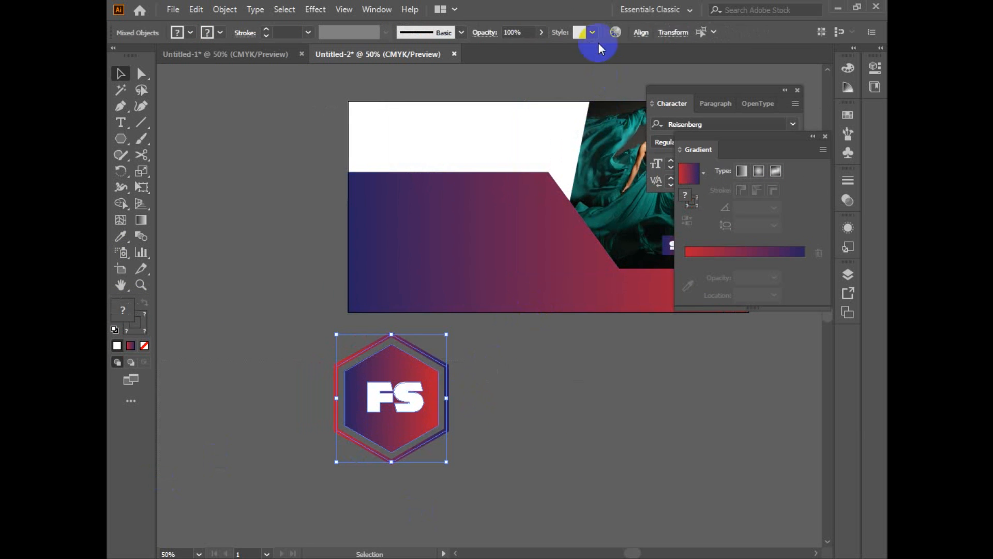
click(642, 32)
click(630, 150)
click(647, 165)
click(528, 71)
click(611, 70)
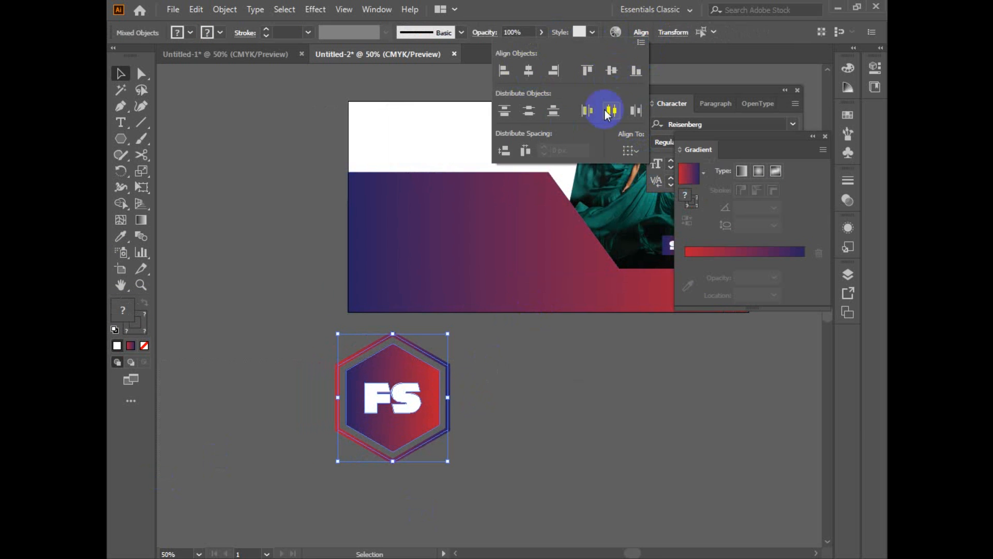
click(550, 401)
Step: Group the FS letters with both hexagons and scale the logo down below the artboard
drag(457, 350, 339, 430)
right_click(435, 414)
click(474, 288)
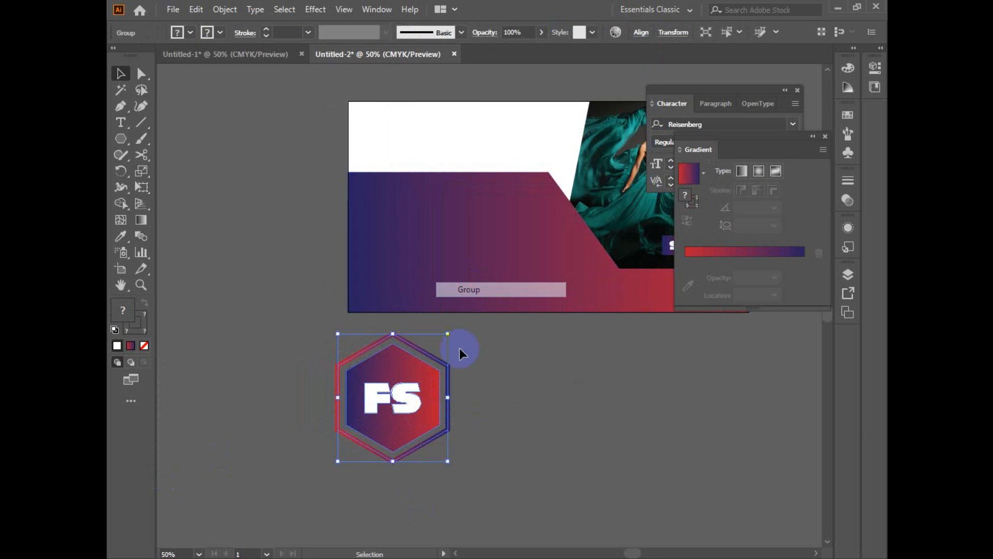
drag(447, 334, 429, 358)
drag(408, 416, 482, 445)
click(435, 433)
click(436, 402)
click(466, 390)
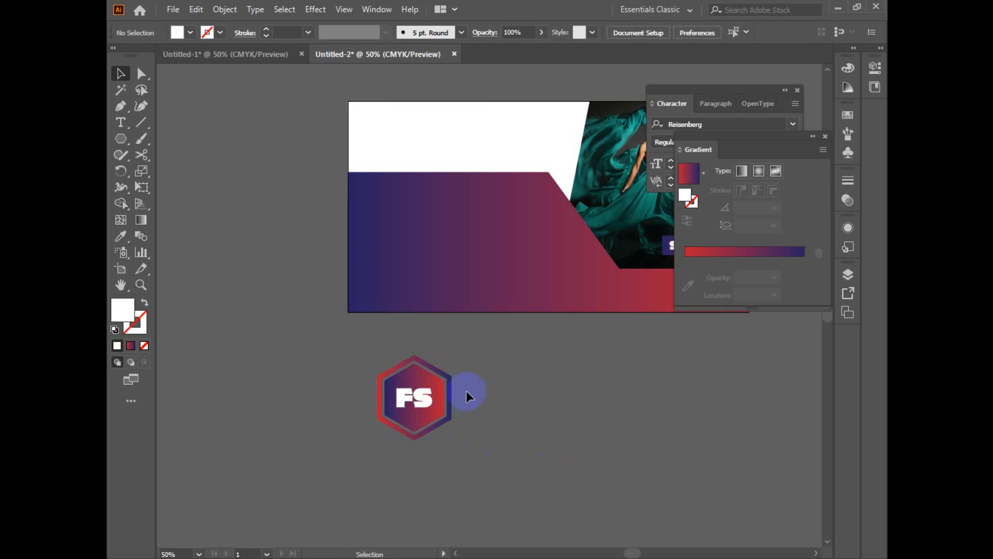
Step: Expand the outer hexagon's fill and stroke inside the logo group and leave the group's isolation
double_click(444, 381)
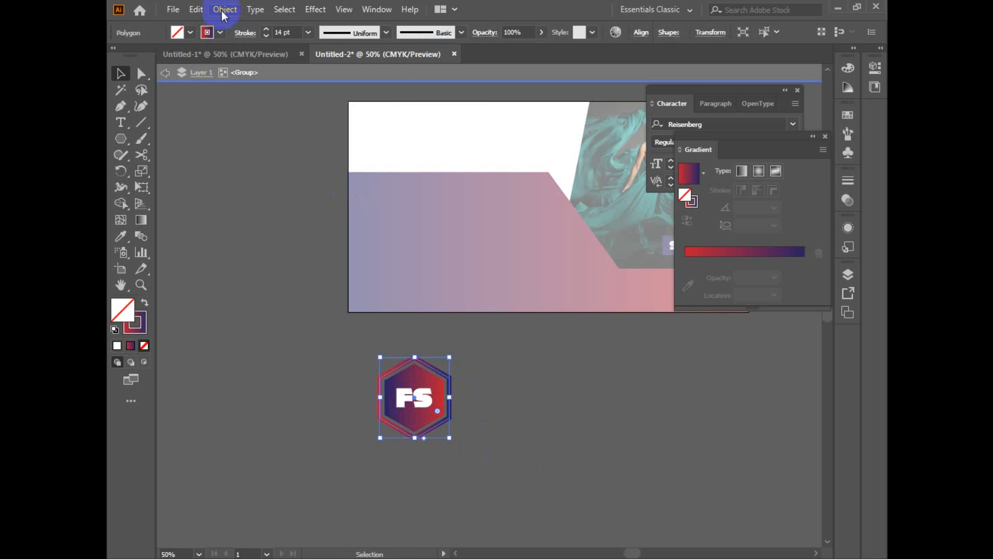
click(224, 11)
click(292, 168)
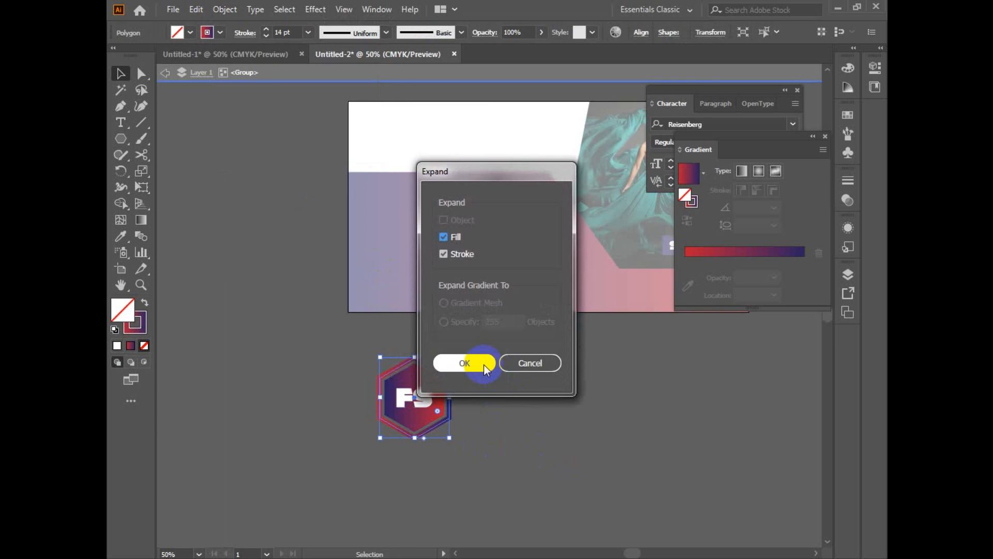
click(483, 366)
double_click(496, 380)
click(434, 405)
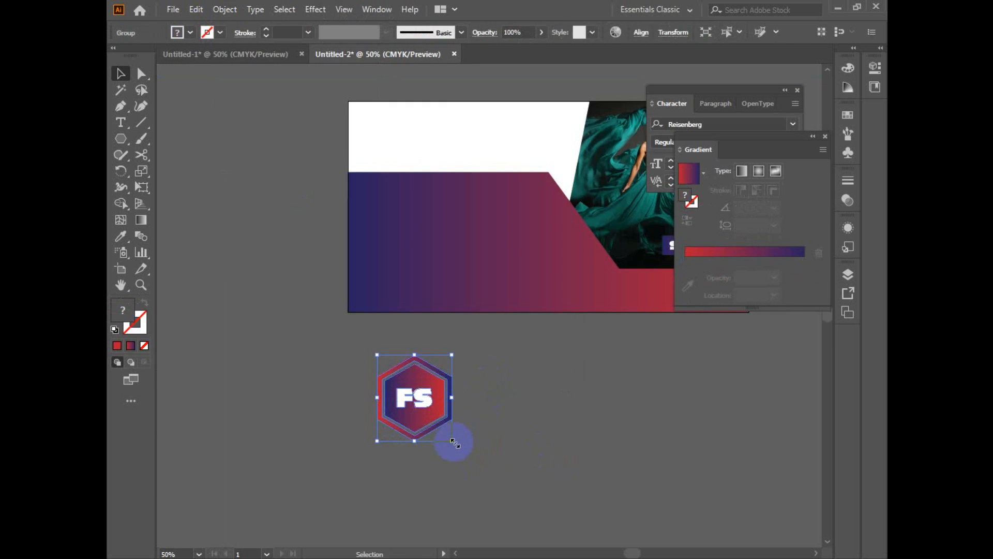
click(500, 442)
ctrl+click(501, 441)
Step: Add the point text COMPANY NAME HERE to the right of the FS hexagon logo
drag(481, 408, 505, 466)
key(t)
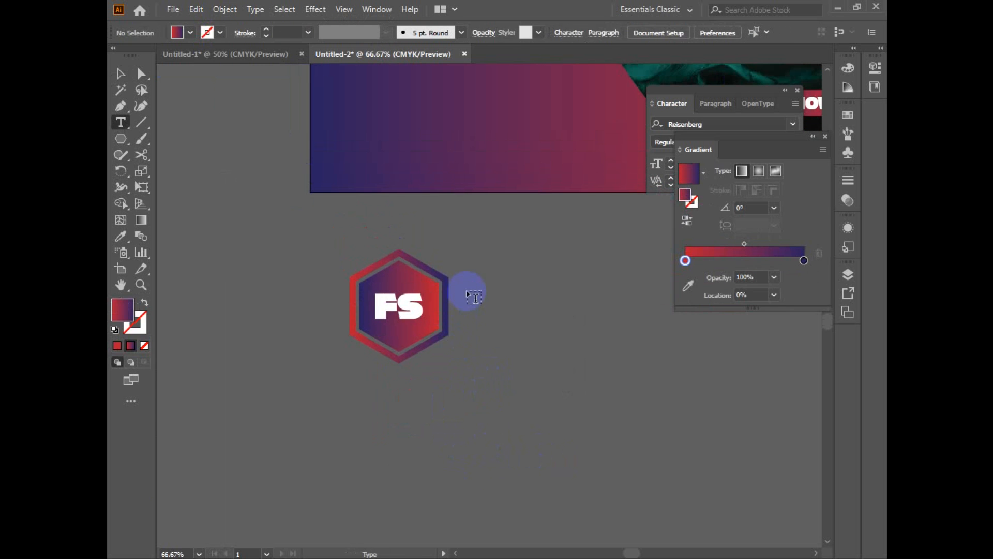
click(465, 309)
text(CO)
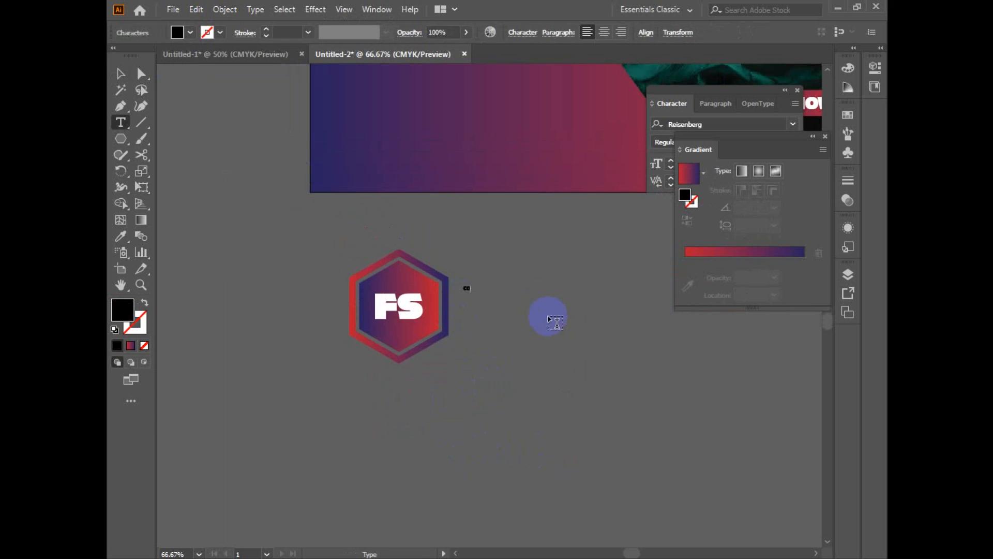
text(MPANY NAME HERE)
key(Escape)
Step: Scale the COMPANY NAME HERE text up to about 73 pt and position it beside the FS logo
drag(523, 292, 555, 309)
drag(491, 286, 528, 282)
scroll(519, 333, down, 1)
drag(537, 372, 302, 391)
drag(330, 313, 427, 318)
drag(483, 351, 485, 323)
Step: Set the company name's font to Broetown Signature
click(642, 236)
click(663, 182)
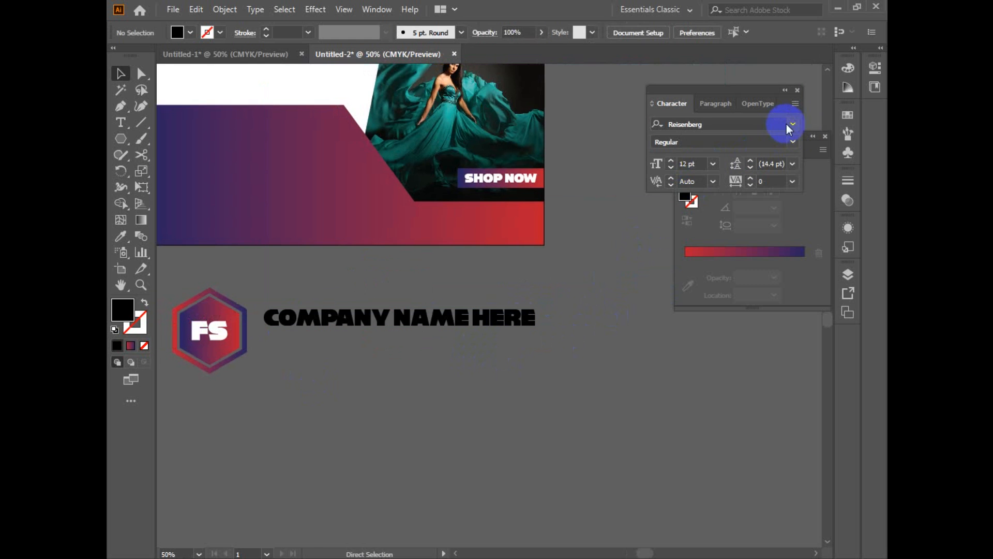
click(532, 316)
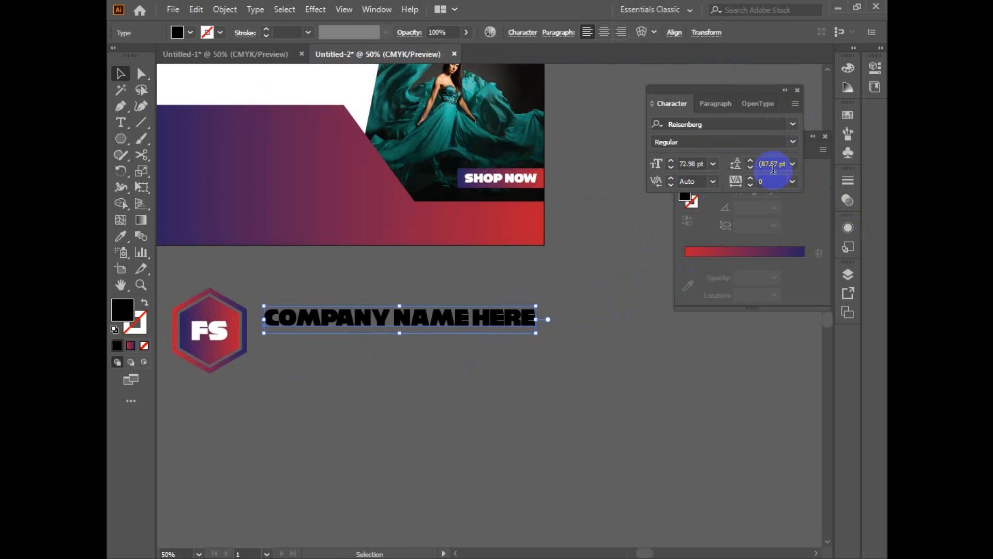
click(793, 124)
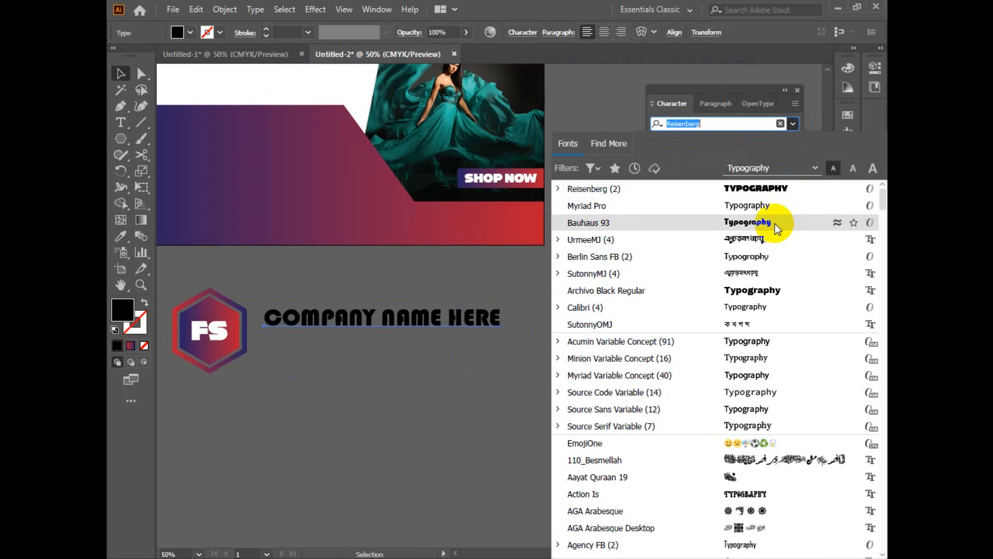
scroll(767, 316, down, 7)
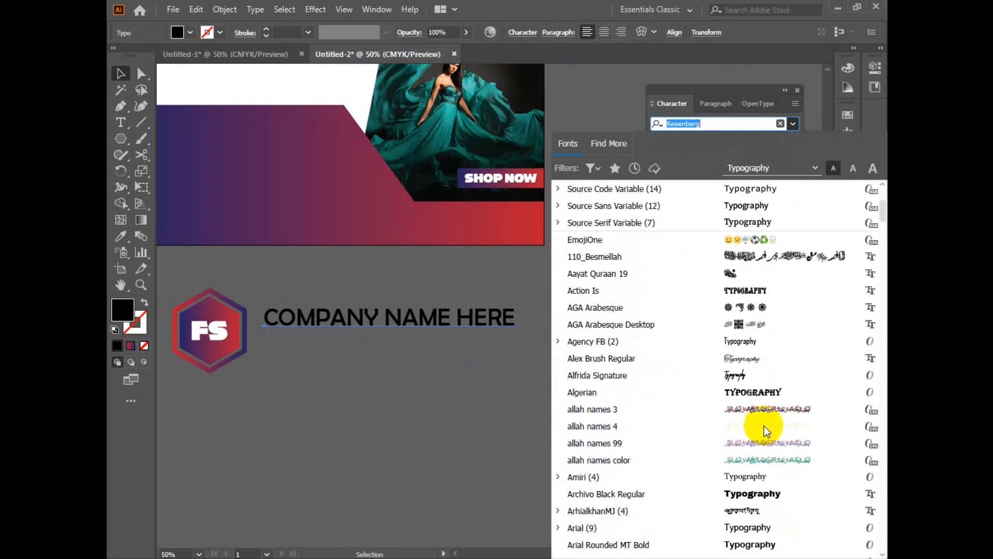
scroll(763, 403, down, 3)
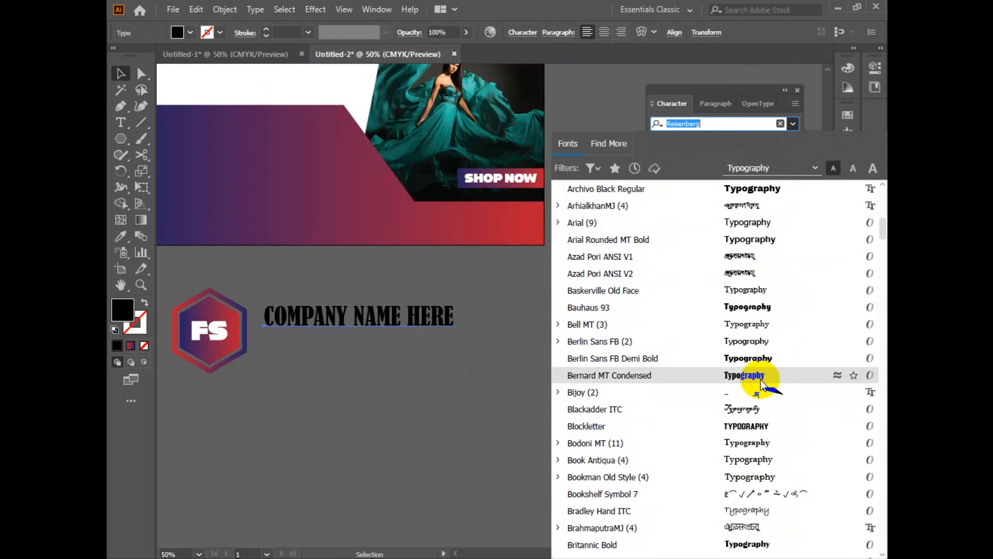
scroll(761, 380, down, 3)
scroll(764, 383, down, 2)
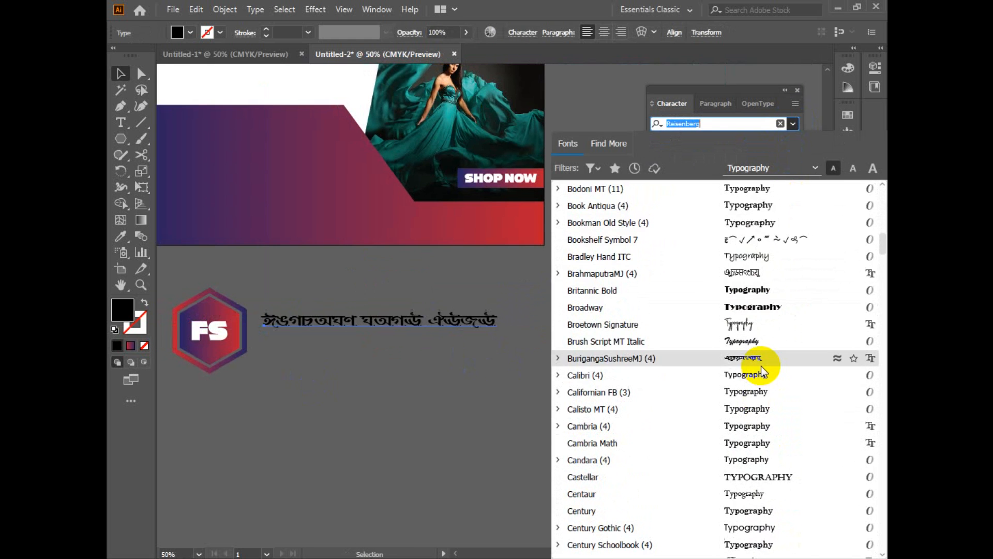
click(765, 330)
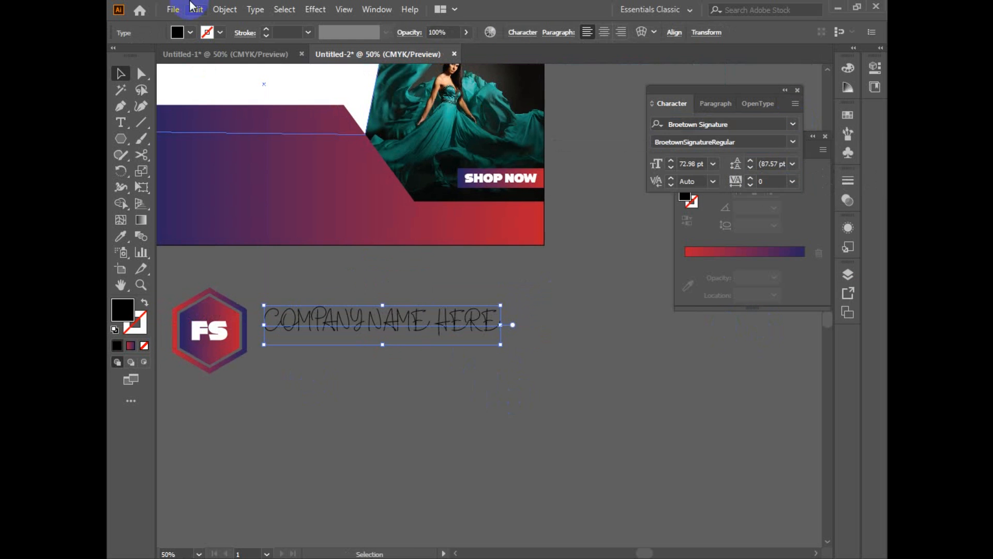
Step: Change the company name to title case and scale it up to about 87 pt next to the logo
click(255, 9)
mouse_move(347, 220)
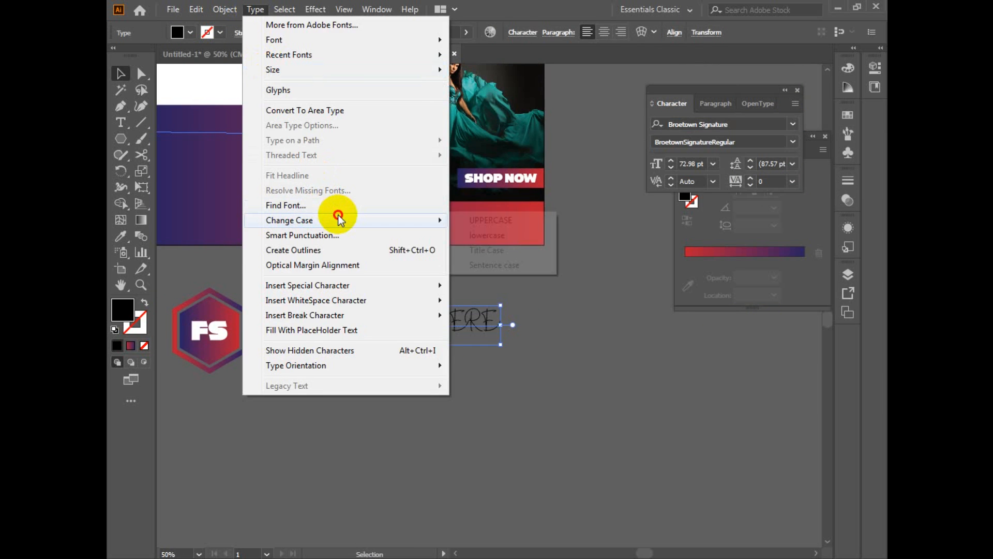
click(515, 250)
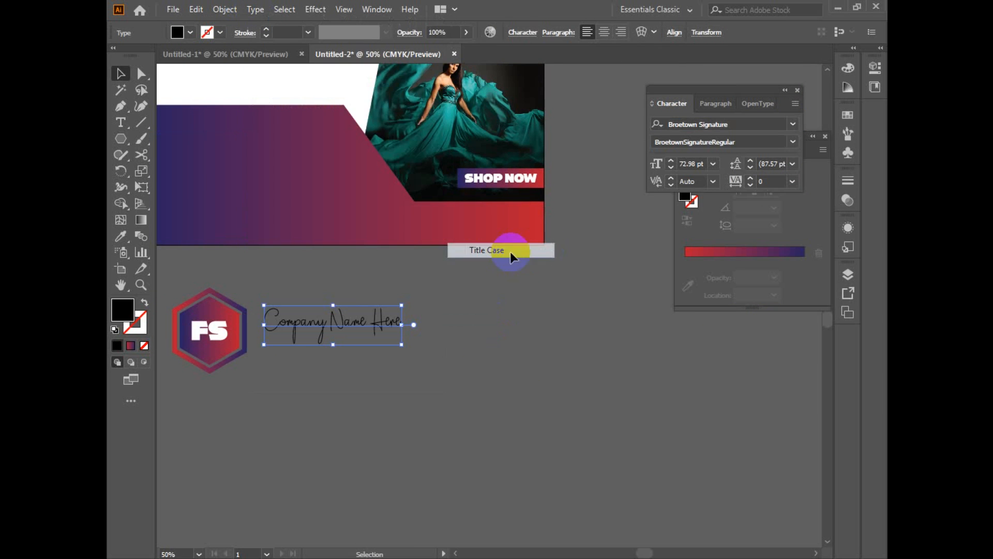
mouse_move(404, 345)
mouse_down()
mouse_move(403, 333)
mouse_move(388, 333)
mouse_move(420, 352)
mouse_up()
click(474, 386)
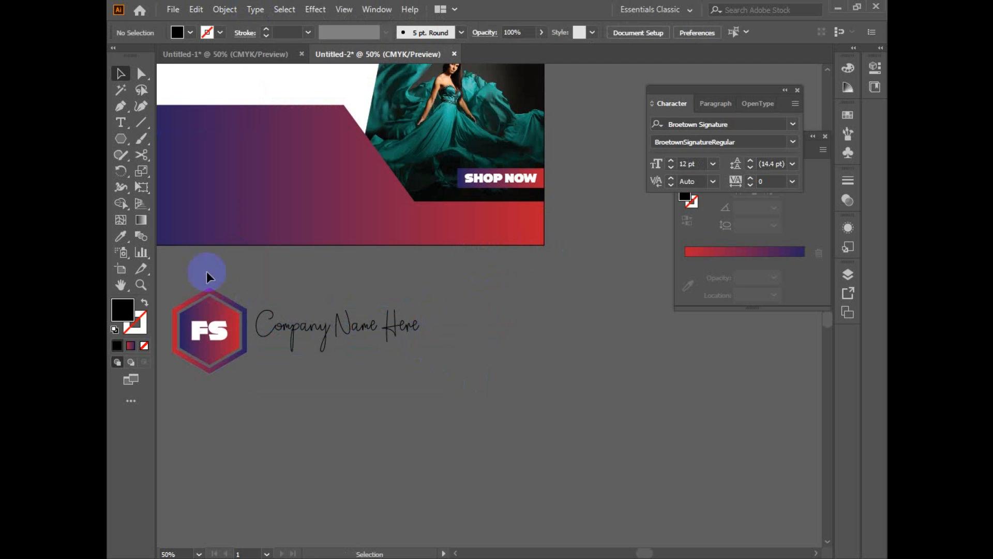
Step: Set the company name's font to Bauhaus 93
click(323, 331)
click(343, 315)
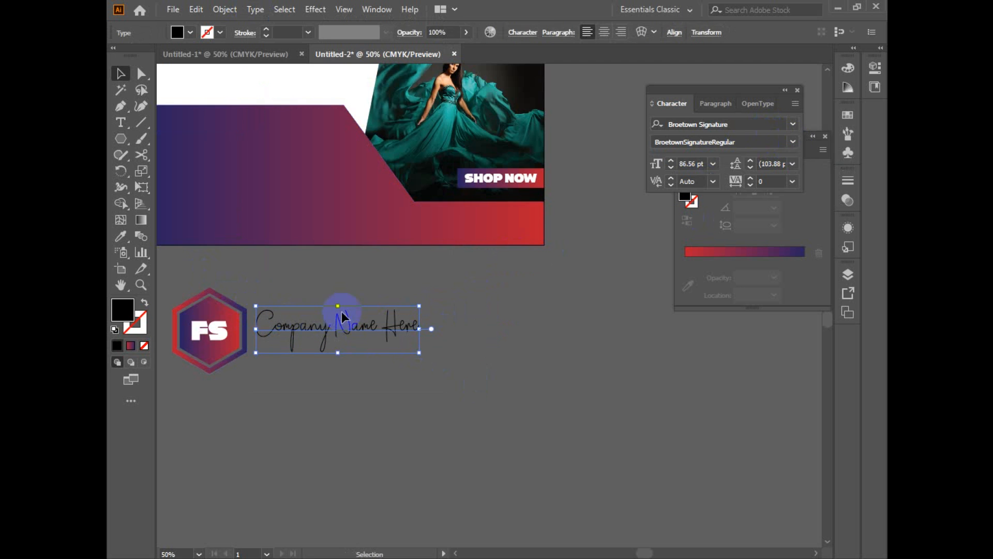
drag(343, 315, 525, 283)
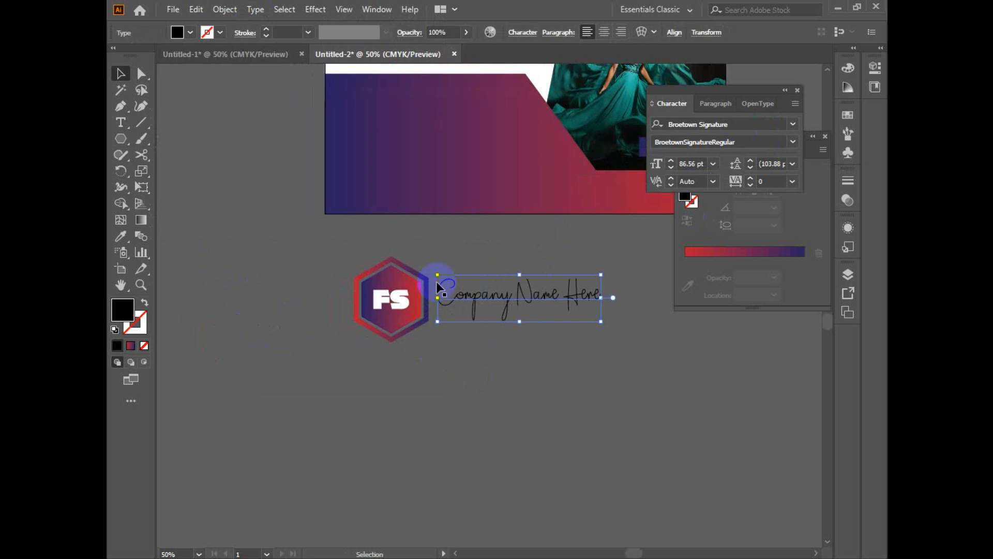
click(793, 123)
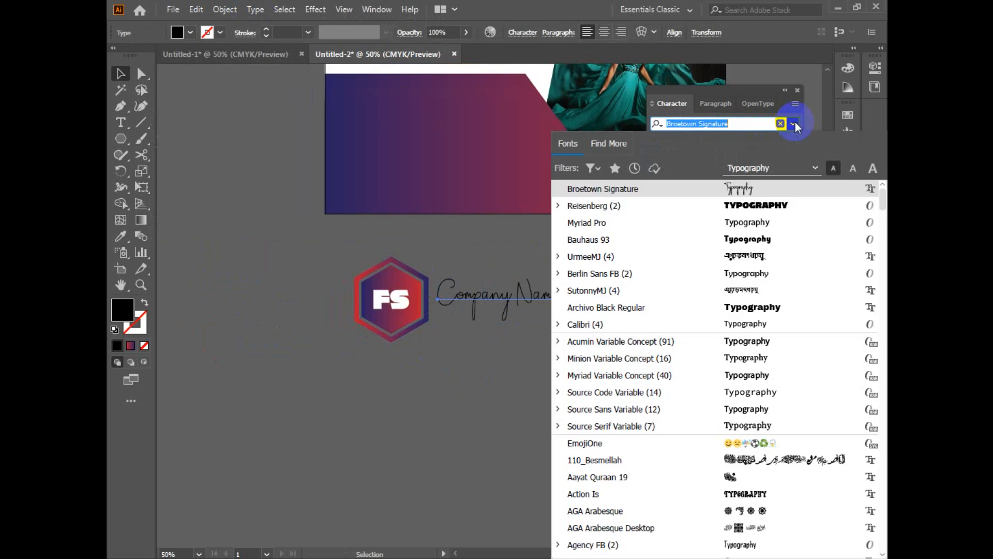
click(784, 245)
Step: Break the company text into two lines before "Name" and tighten its leading to 71.88 pt
drag(516, 408, 315, 387)
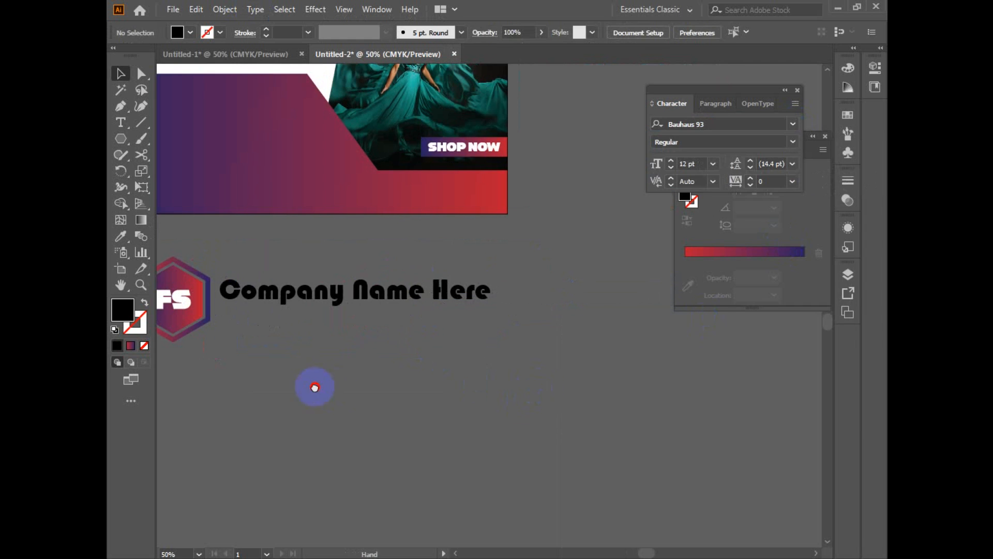
double_click(364, 289)
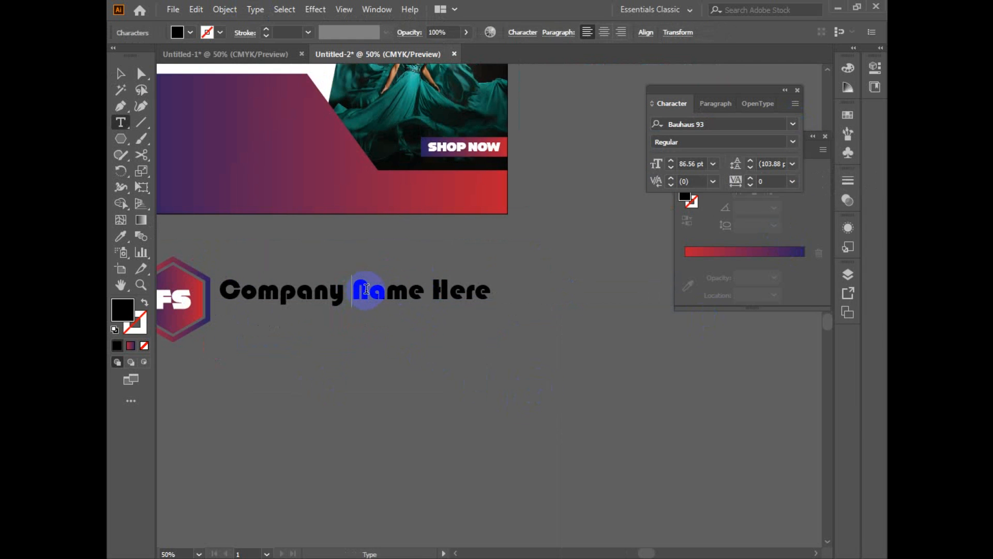
key(Return)
key(Escape)
key(alt+Up)
key(alt+Up)
key(alt+Up)
key(alt+Up)
key(alt+Up)
key(alt+Up)
key(alt+Up)
key(alt+Up)
key(alt+Up)
key(alt+Up)
key(alt+Up)
key(alt+Up)
key(alt+Up)
key(alt+Up)
key(alt+Up)
key(alt+Up)
scroll(341, 326, up, 2)
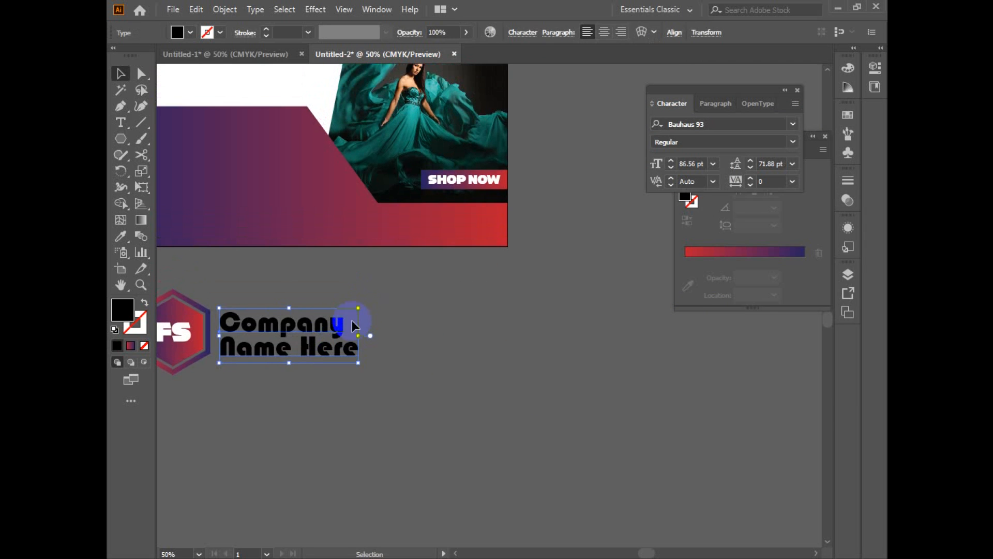
Step: Scale down and group the logo with the company text, and place it in the upper-left white area of the banner
key(ctrl+minus)
drag(597, 380, 514, 361)
key(ctrl+g)
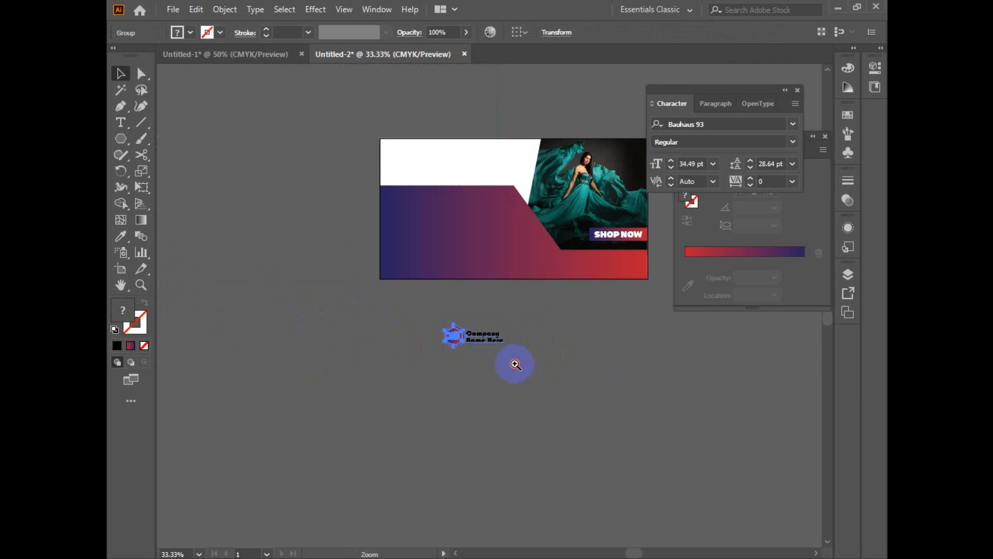
key(ctrl+plus)
drag(486, 426, 373, 177)
scroll(557, 408, right, 3)
click(433, 378)
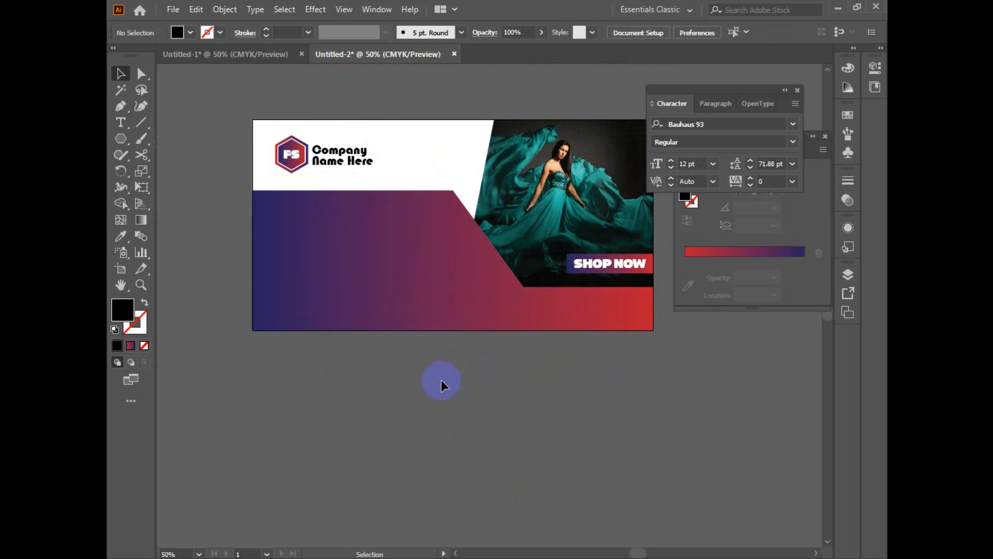
Step: Add the text "our collection for you" below the artboard and scale it up to about 124 pt
click(422, 292)
drag(614, 472, 580, 460)
click(408, 388)
drag(408, 389, 381, 338)
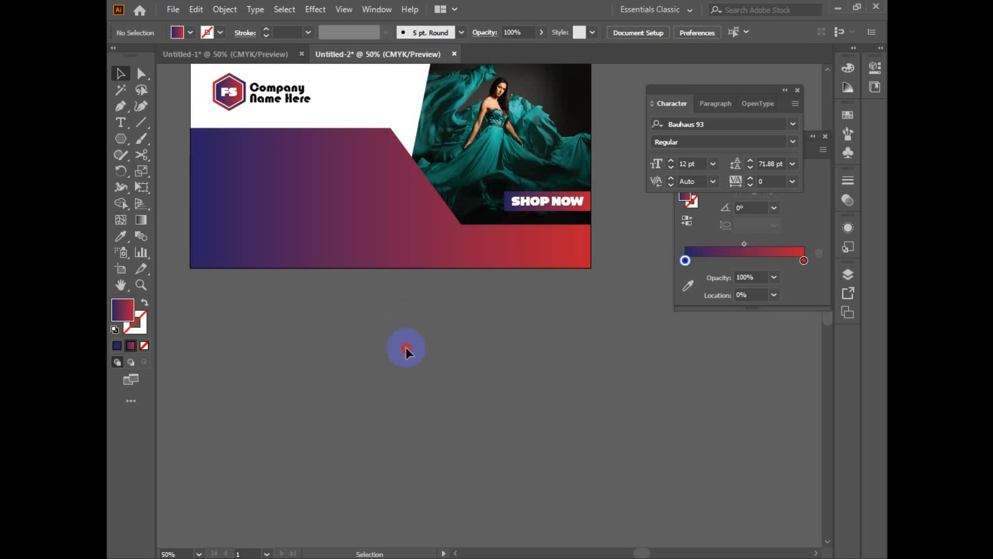
drag(406, 348, 408, 346)
click(119, 124)
click(314, 373)
key(Escape)
drag(355, 382, 449, 381)
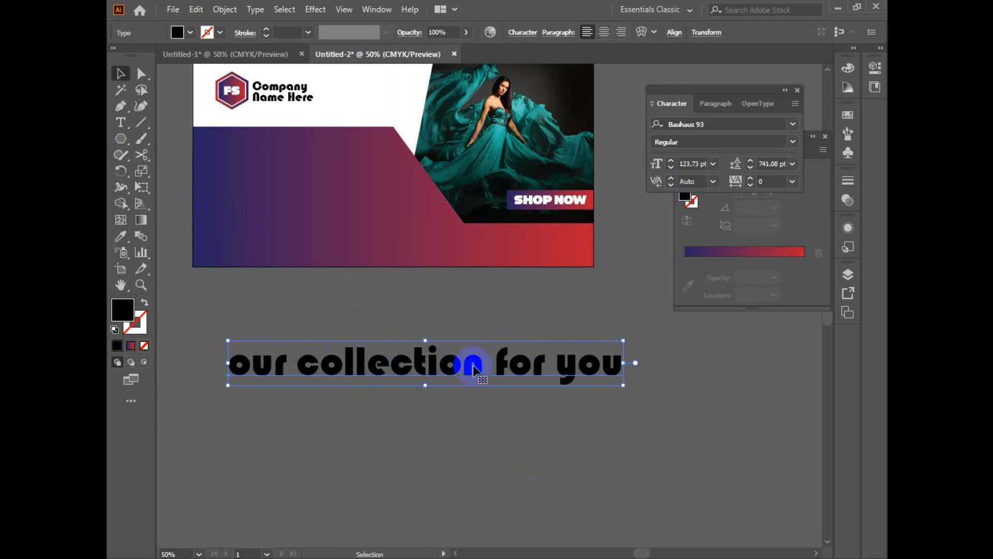
Step: Break the headline into three lines, "our", "collection" and "for you", with the leading set to 101 pt
double_click(300, 363)
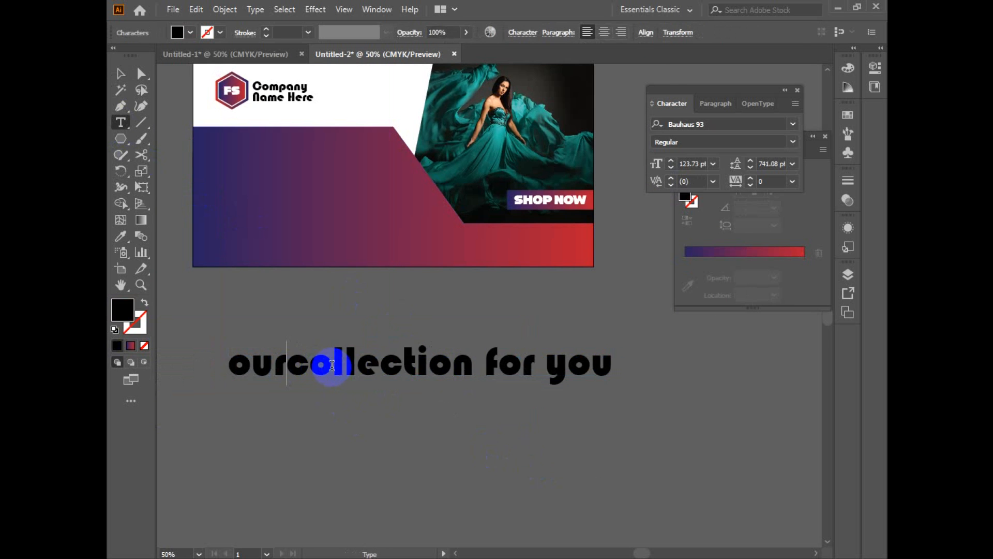
key(Return)
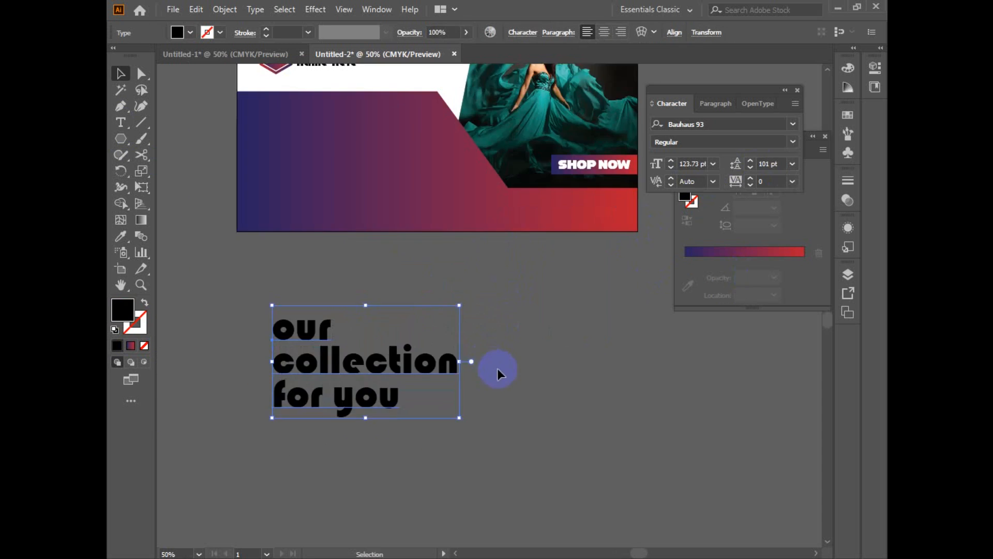
scroll(500, 388, up, 3)
Step: Move the three-line headline onto the left of the gradient shape and scale it down to about 79 pt
drag(361, 434, 351, 225)
drag(456, 269, 423, 249)
drag(383, 211, 355, 207)
Step: Set the headline's fill to white (ffffff) and deselect it
click(119, 309)
double_click(115, 309)
drag(462, 175, 451, 141)
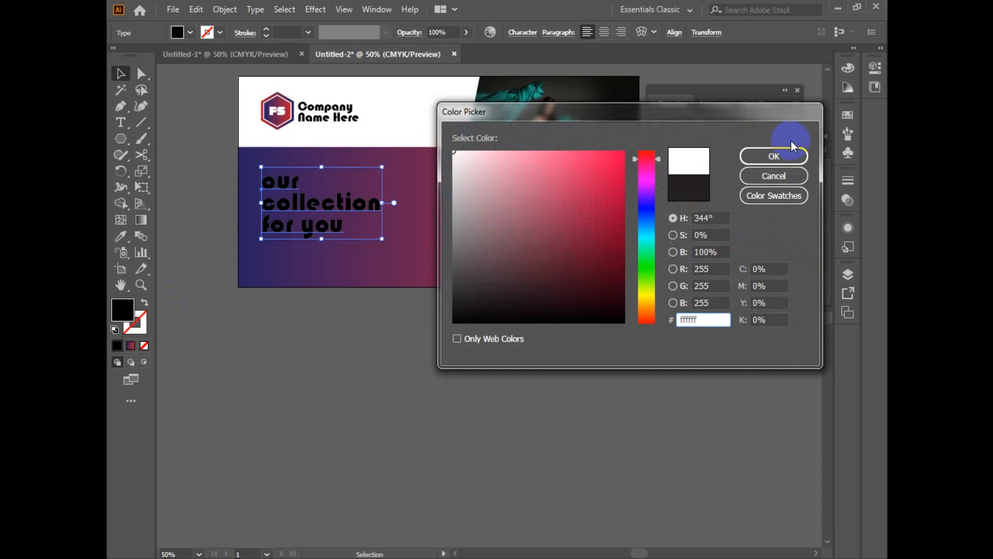
click(773, 156)
click(475, 359)
drag(453, 316, 445, 346)
Step: Set the headline's font to Britannic Bold
click(310, 261)
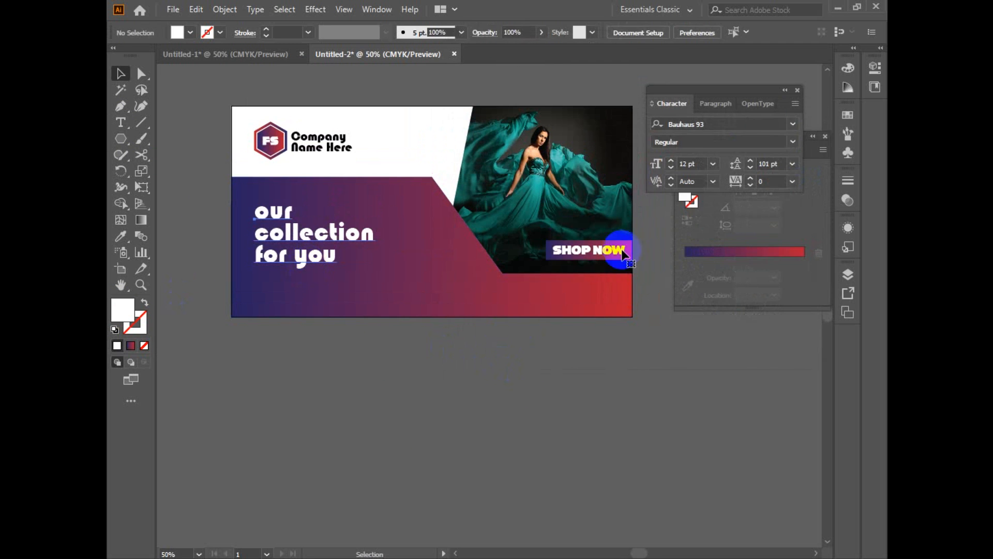
click(793, 124)
scroll(758, 217, down, 7)
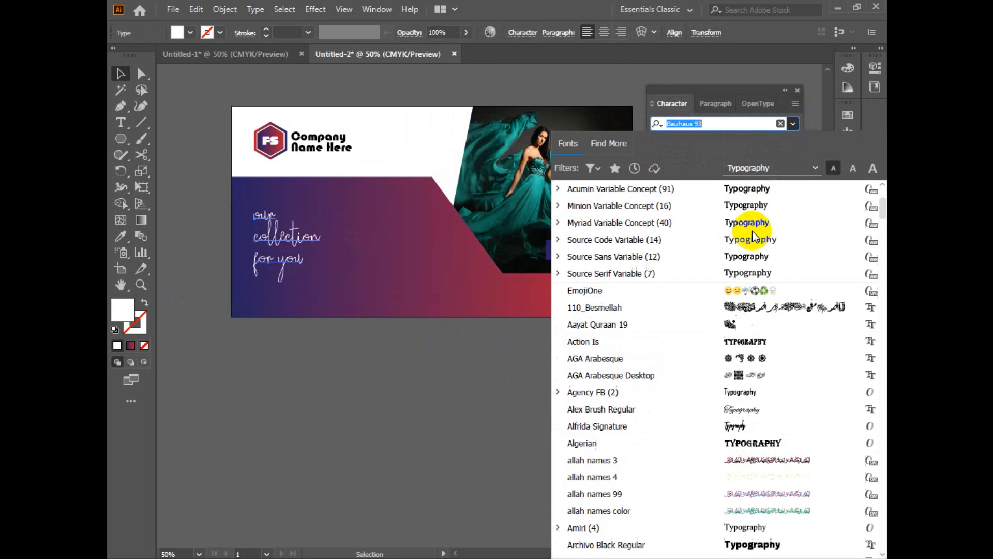
scroll(768, 243, down, 6)
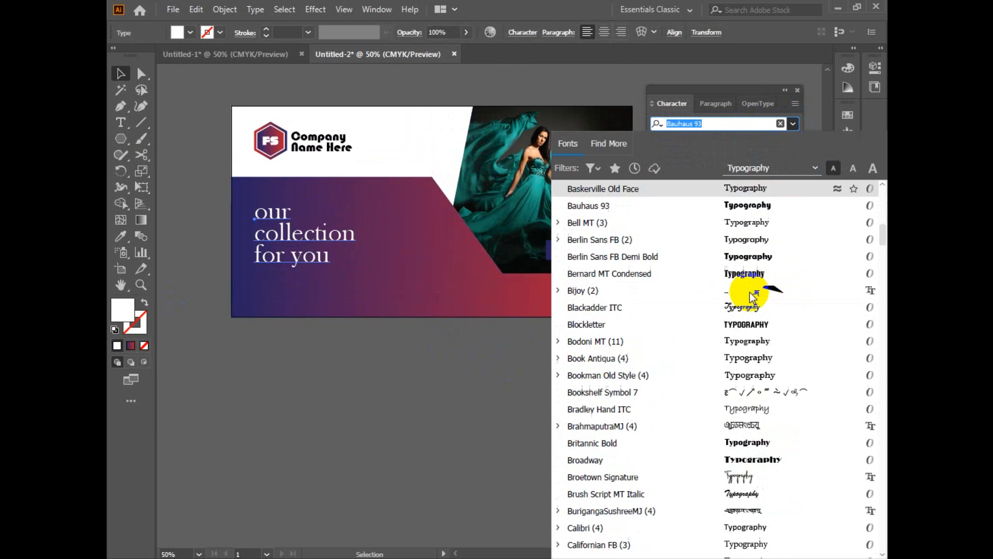
scroll(759, 279, down, 1)
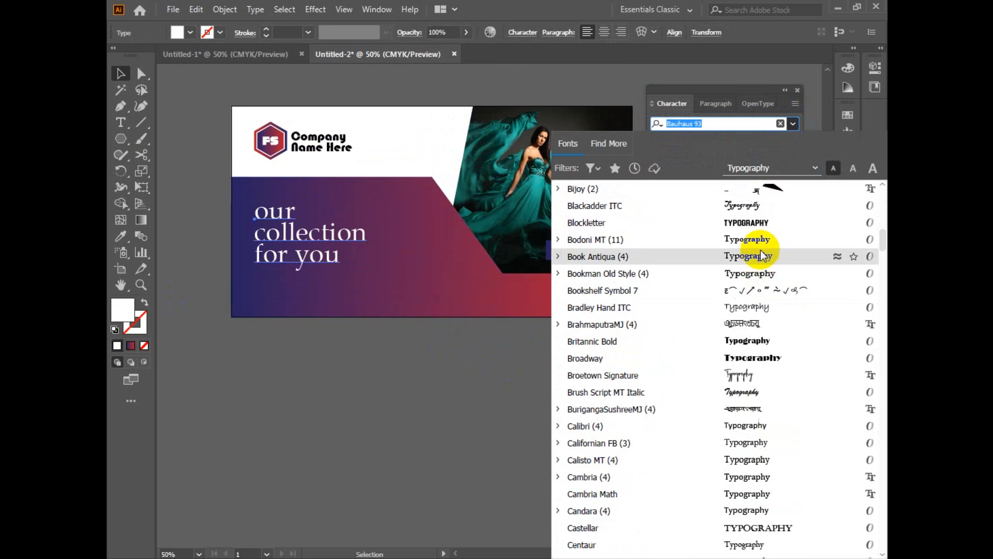
scroll(761, 282, down, 3)
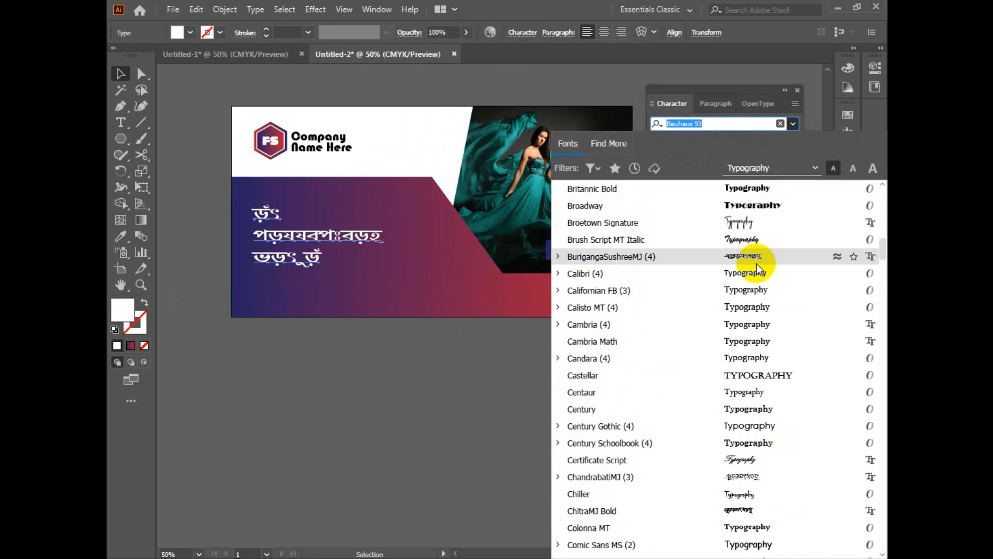
click(756, 190)
Step: Change the headline to title case and shift it slightly up and left on the gradient shape
click(253, 14)
mouse_move(390, 223)
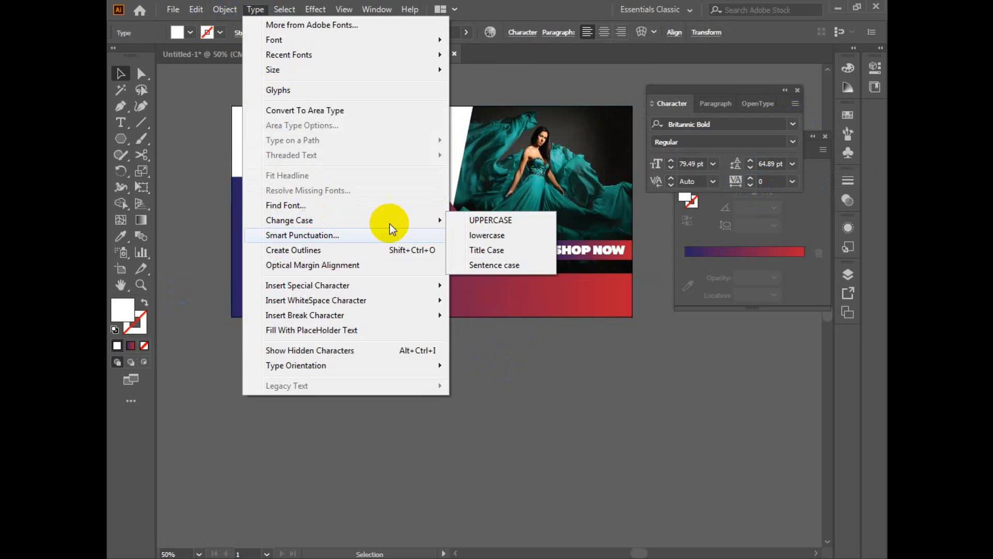
click(500, 251)
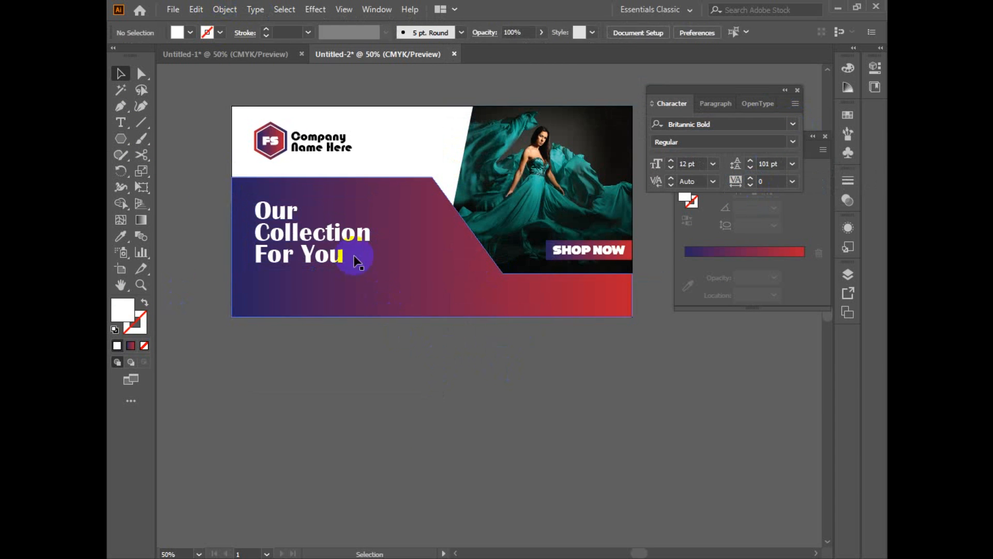
drag(325, 226, 321, 226)
click(411, 391)
Step: Add the text "30% off", scale it to about 106 pt and place it under the headline
key(t)
click(373, 434)
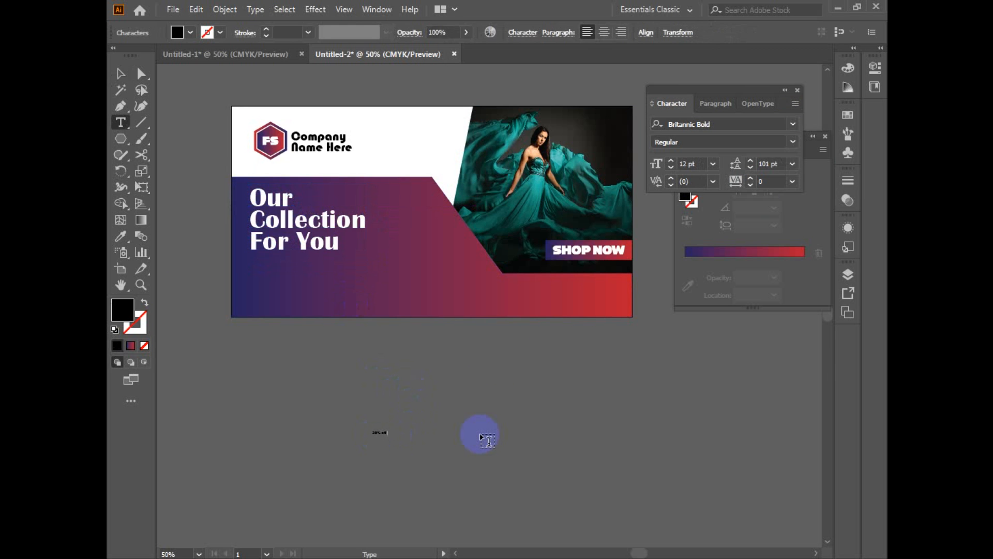
key(Escape)
drag(387, 436, 473, 480)
drag(439, 444, 357, 279)
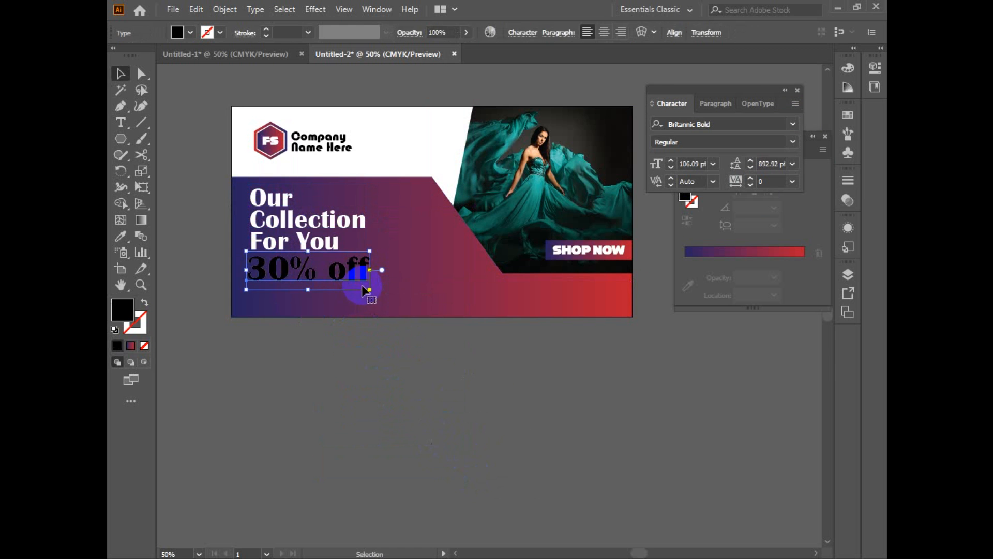
Step: Set the fill of the "30% off" text to white (ffffff)
double_click(125, 319)
click(548, 154)
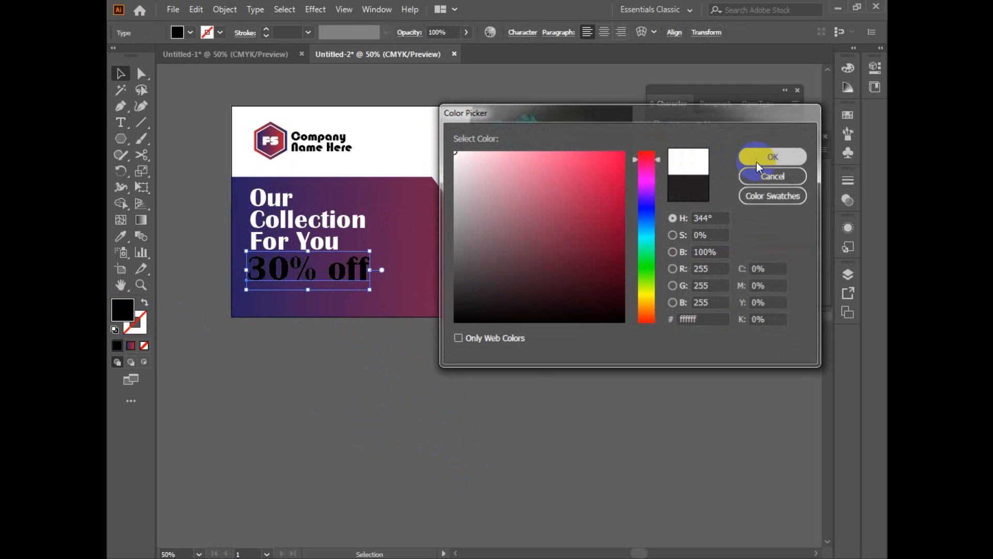
click(763, 154)
Step: Scale the collection headline down slightly and place "30% off" beneath it with a small gap
click(307, 240)
drag(367, 252, 334, 236)
drag(283, 276, 284, 258)
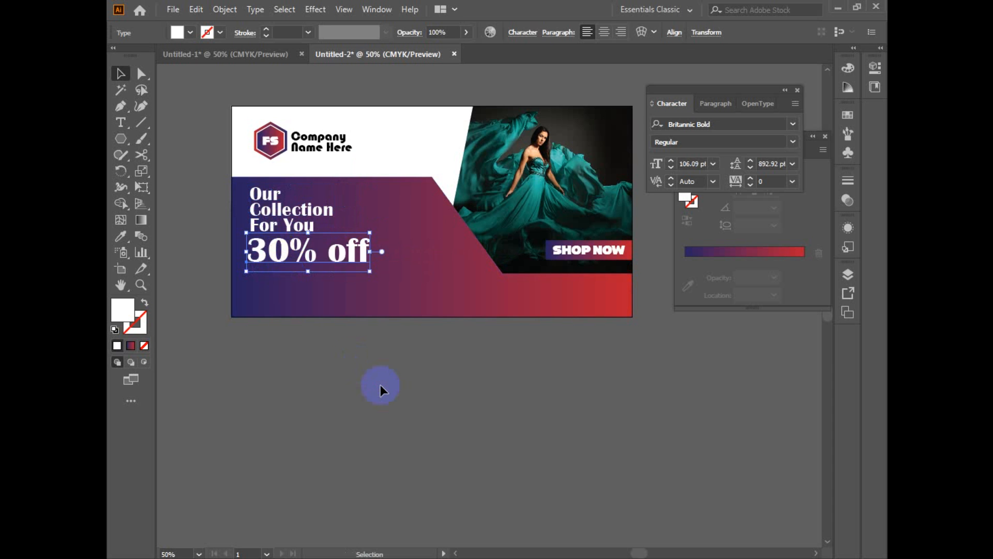
click(355, 364)
drag(426, 369, 390, 383)
click(325, 267)
drag(334, 283, 296, 277)
click(260, 310)
ctrl+click(290, 307)
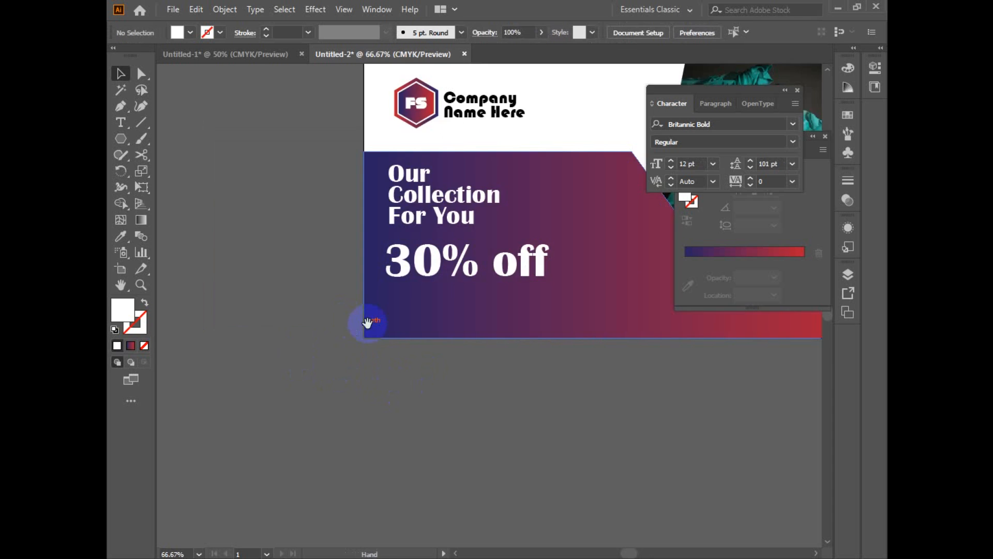
Step: Draw a white rounded rectangle covering the "30% off" text and extending slightly past the banner's left edge
drag(368, 323, 215, 375)
right_click(121, 140)
click(181, 154)
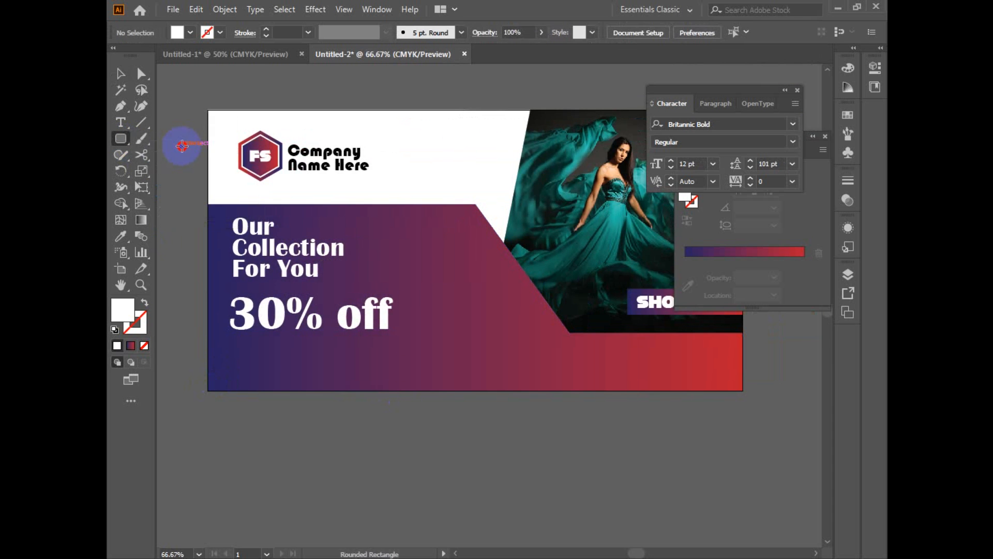
drag(272, 348, 404, 336)
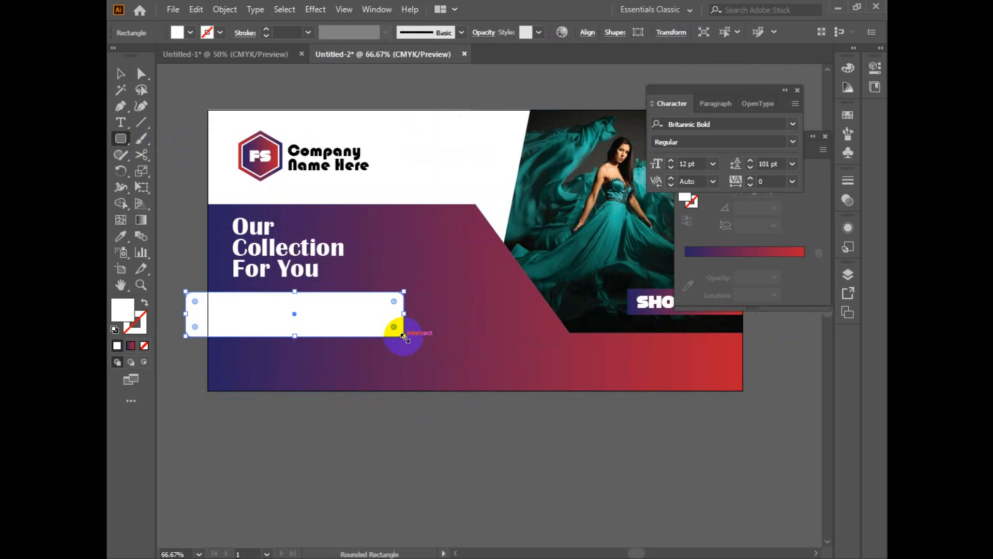
click(129, 311)
drag(125, 140, 161, 140)
drag(196, 182, 275, 155)
Step: Trim off the part of the white rounded rectangle outside the gradient shape with the Shape Builder
click(121, 73)
click(551, 343)
shift+click(272, 296)
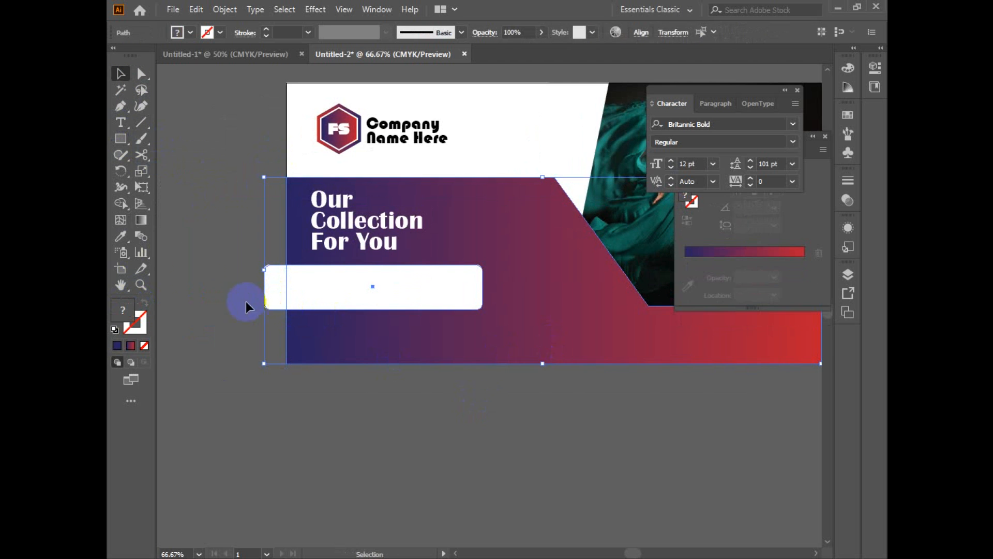
click(121, 204)
alt+click(275, 285)
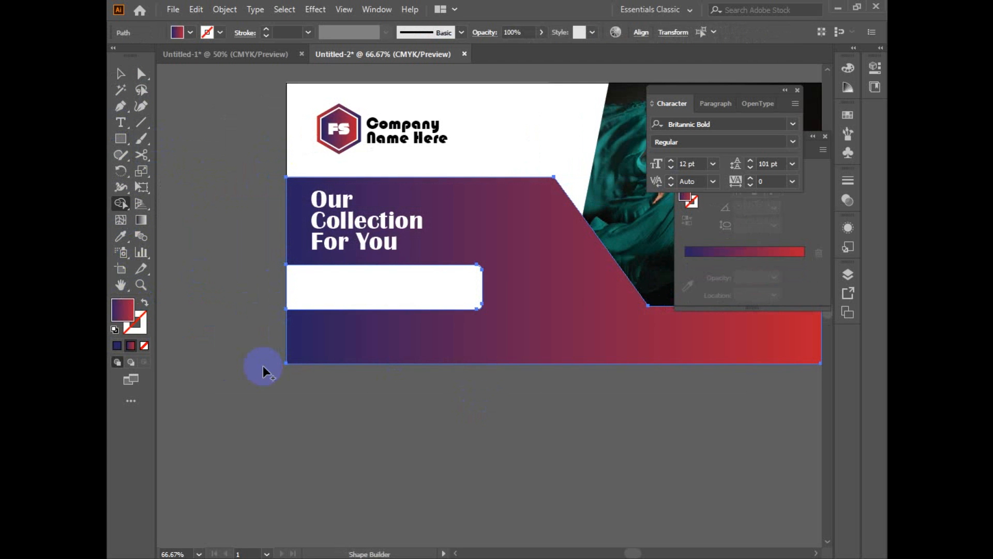
key(v)
click(428, 305)
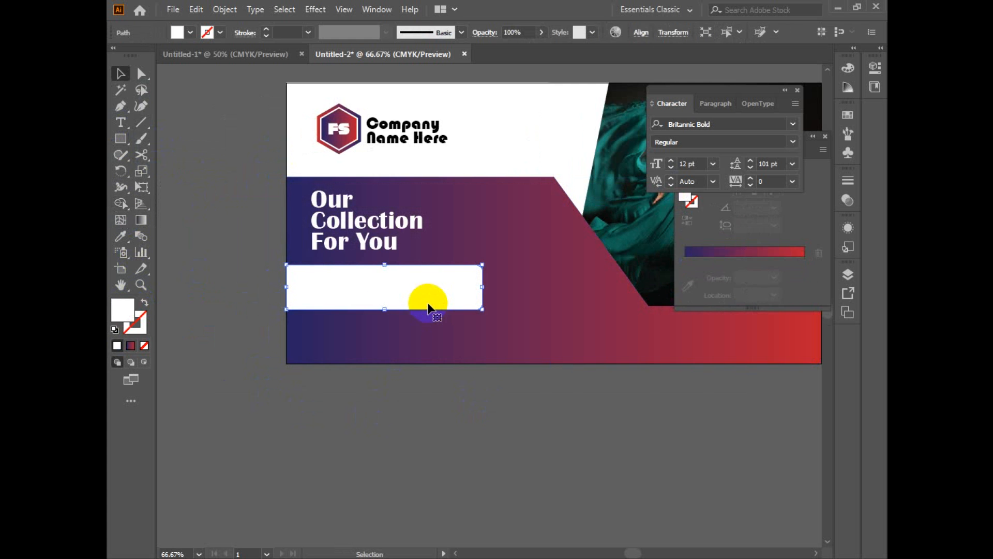
double_click(125, 322)
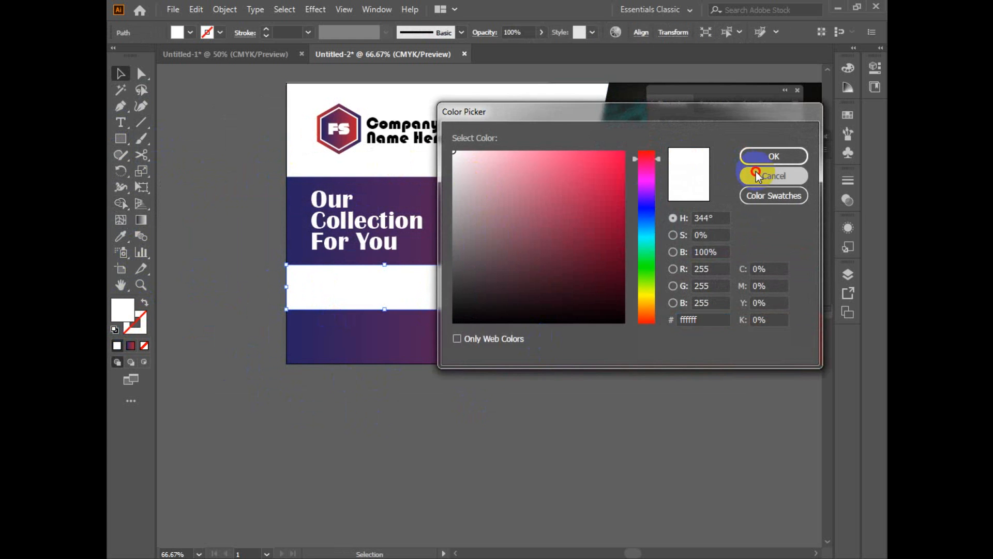
click(756, 176)
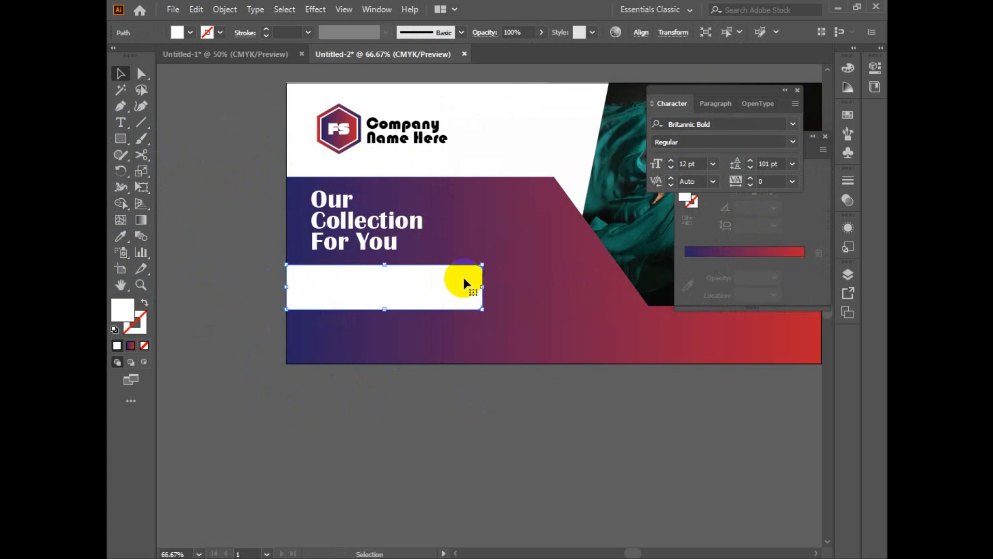
Step: Select the hidden "30% off" text in Outline view, bring it to the front and return to Preview
key(ctrl+y)
click(429, 283)
right_click(433, 284)
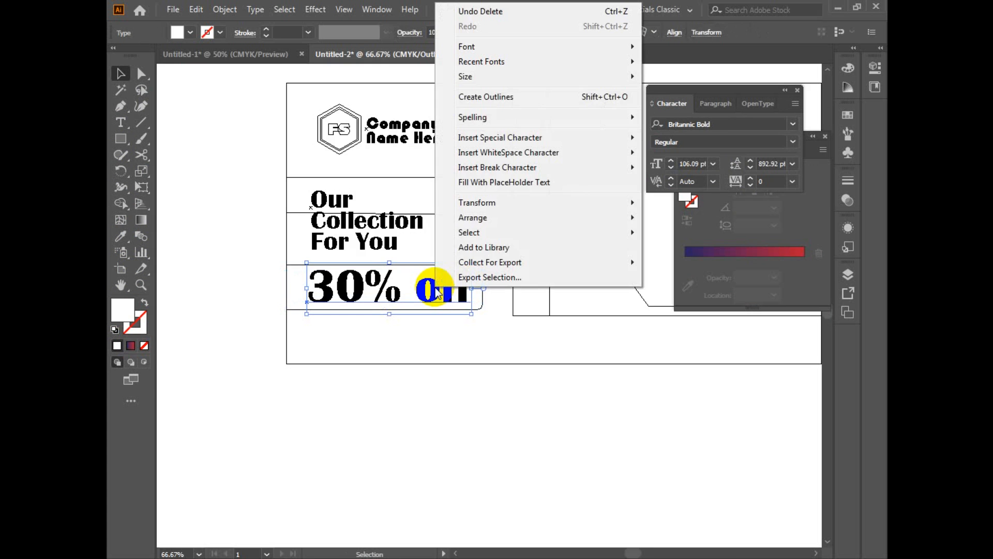
mouse_move(536, 225)
click(672, 215)
key(ctrl+y)
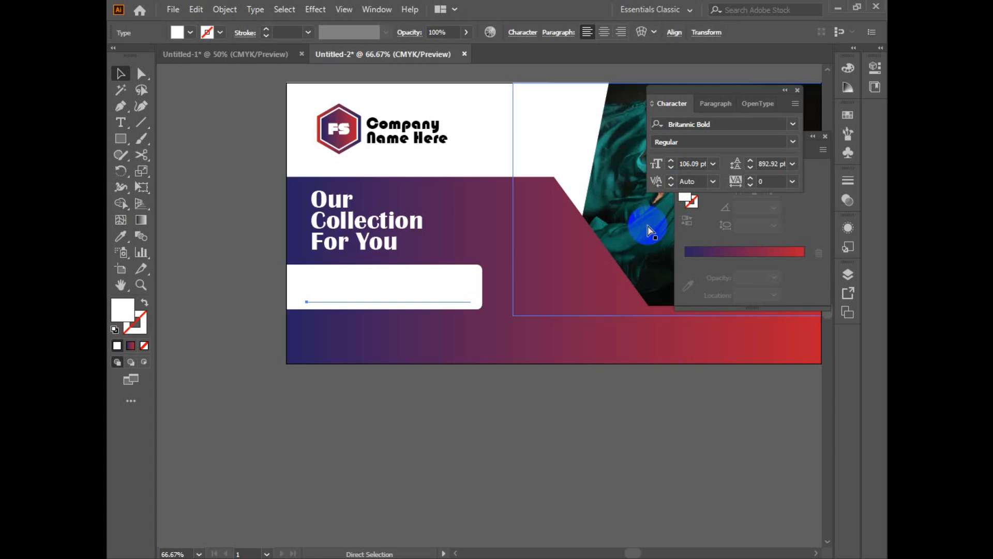
Step: Set the fill of the "30% off" text to near-black and deselect it
double_click(122, 311)
mouse_move(456, 284)
mouse_down()
mouse_move(443, 288)
mouse_move(454, 304)
mouse_up()
click(750, 160)
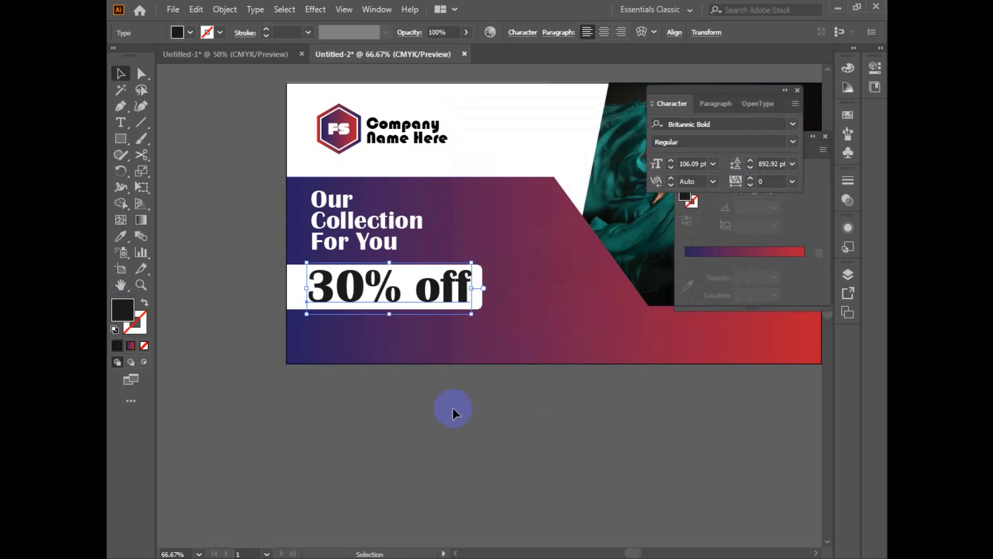
click(505, 418)
alt+click(517, 413)
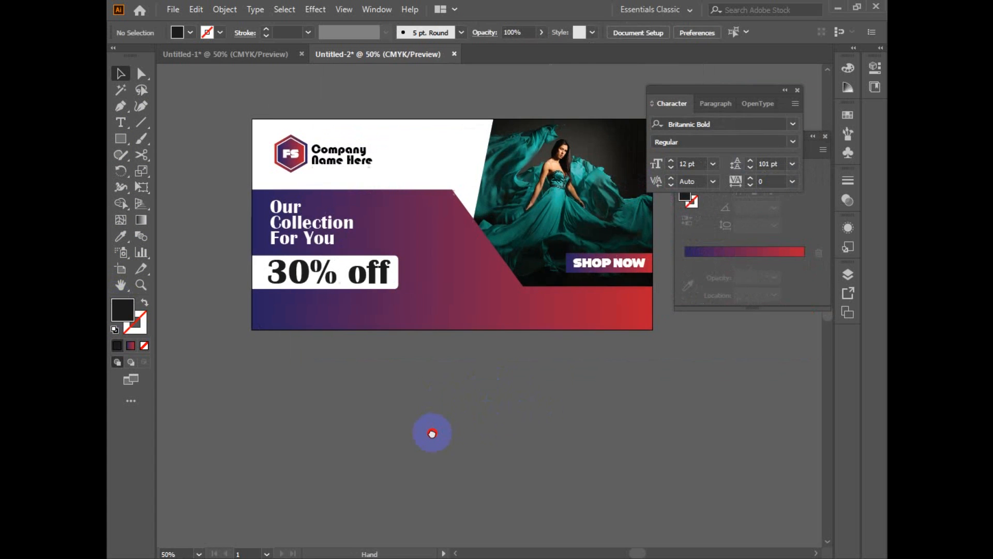
Step: Copy the SHOP NOW button's blue-to-red gradient onto the rectangle behind "30% off" with the Eyedropper
click(399, 269)
click(121, 237)
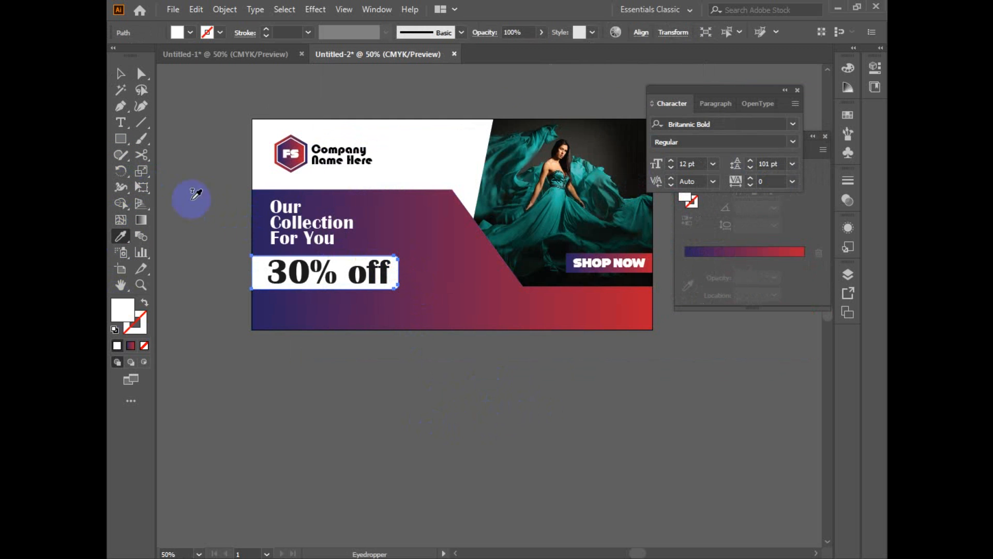
click(546, 163)
click(587, 148)
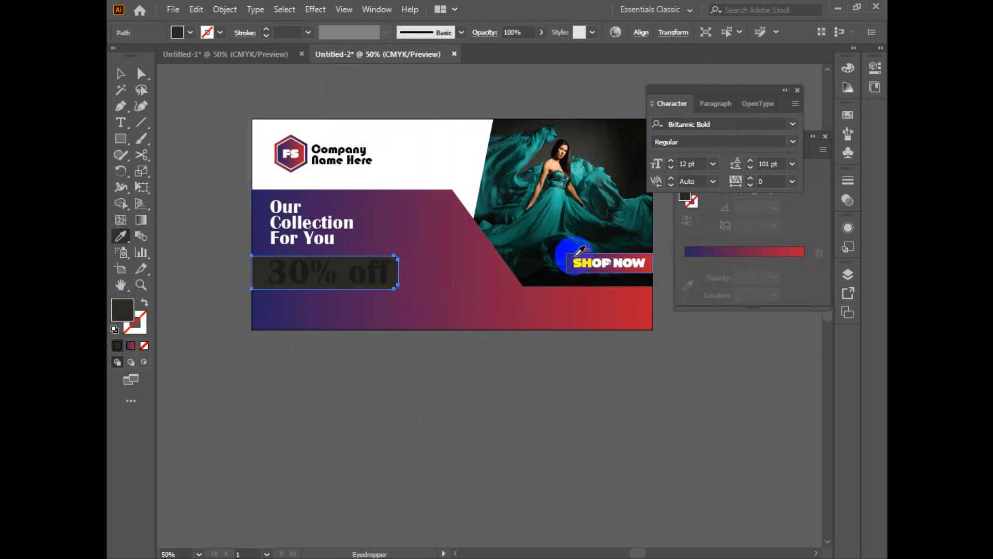
click(570, 256)
click(121, 73)
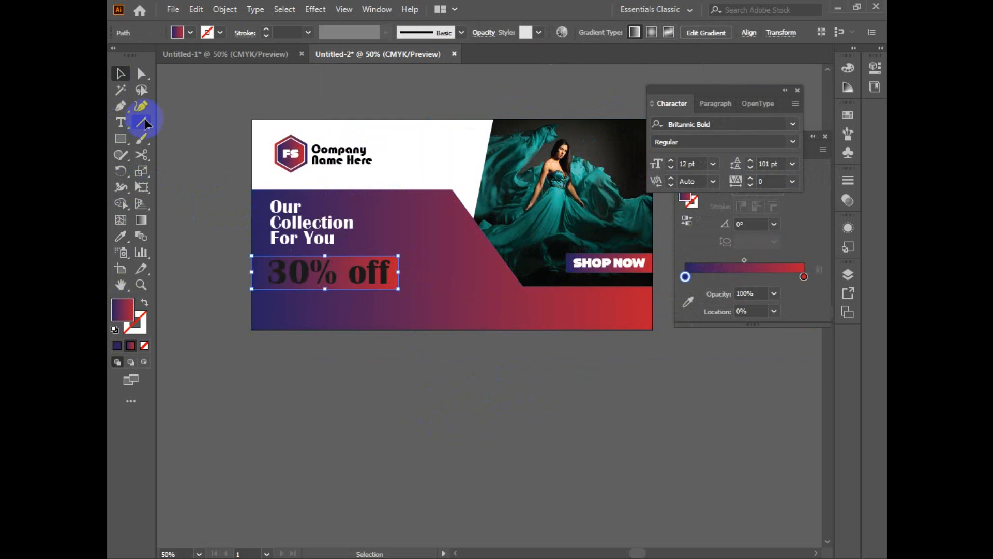
Step: Set the fill of the "30% off" text to white to contrast with the gradient rectangle, and deselect it
click(368, 281)
double_click(118, 315)
drag(470, 162, 443, 130)
click(786, 154)
click(452, 401)
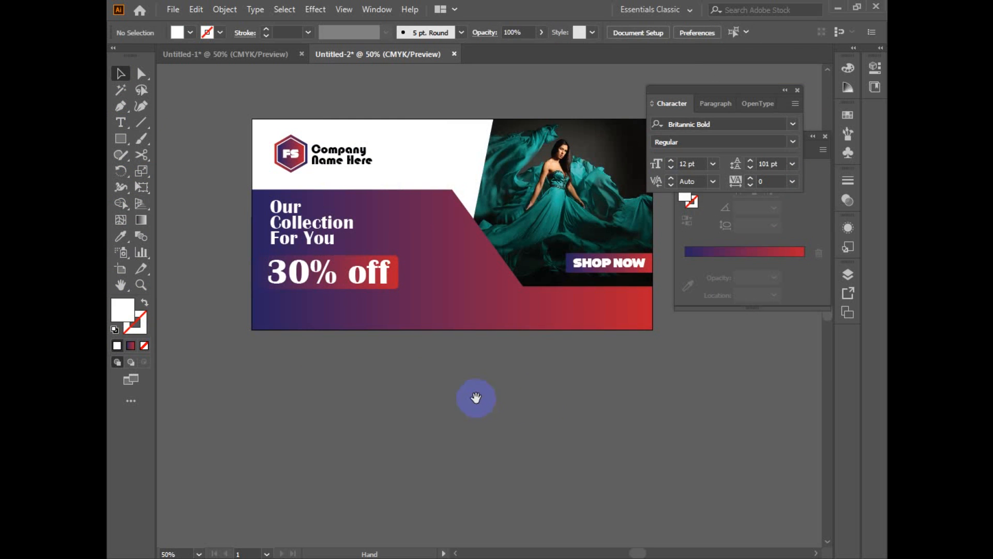
Step: Try reversing the gradient on the rectangle behind "30% off" and switch it back to blue-to-red
drag(473, 399, 483, 393)
drag(412, 263, 413, 264)
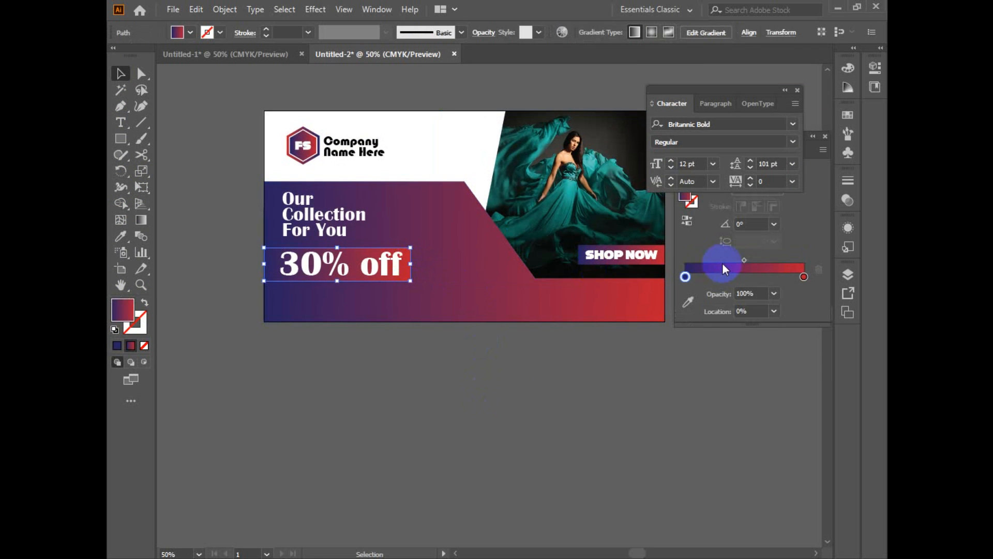
click(688, 221)
click(421, 431)
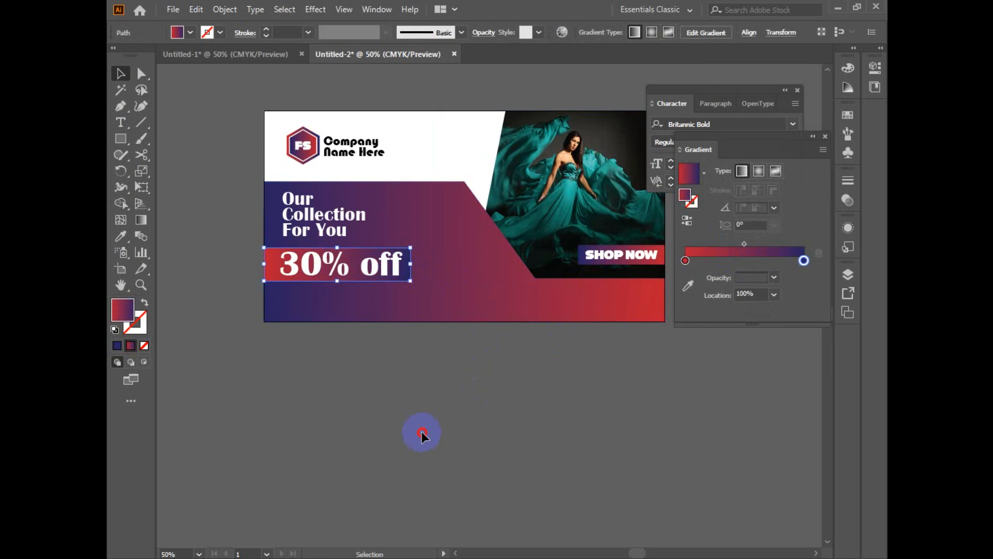
click(407, 272)
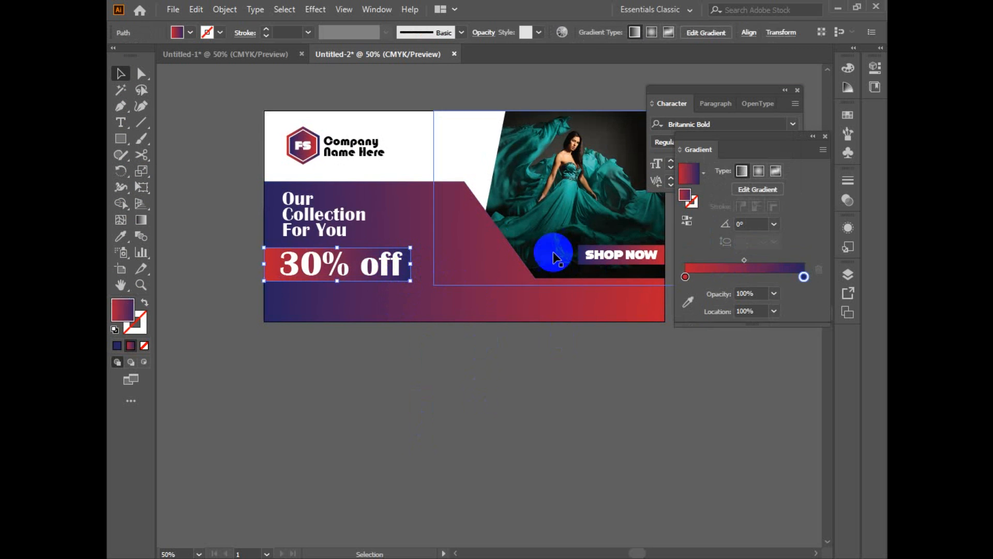
click(688, 222)
click(580, 399)
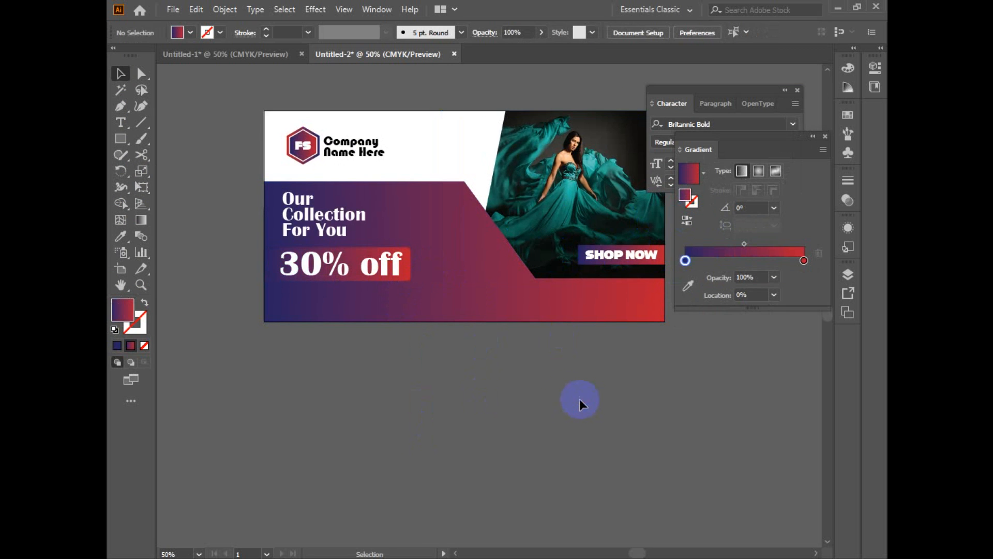
Step: Try to add a white line of text beneath the "30% off" label
key(space)
drag(569, 392, 553, 392)
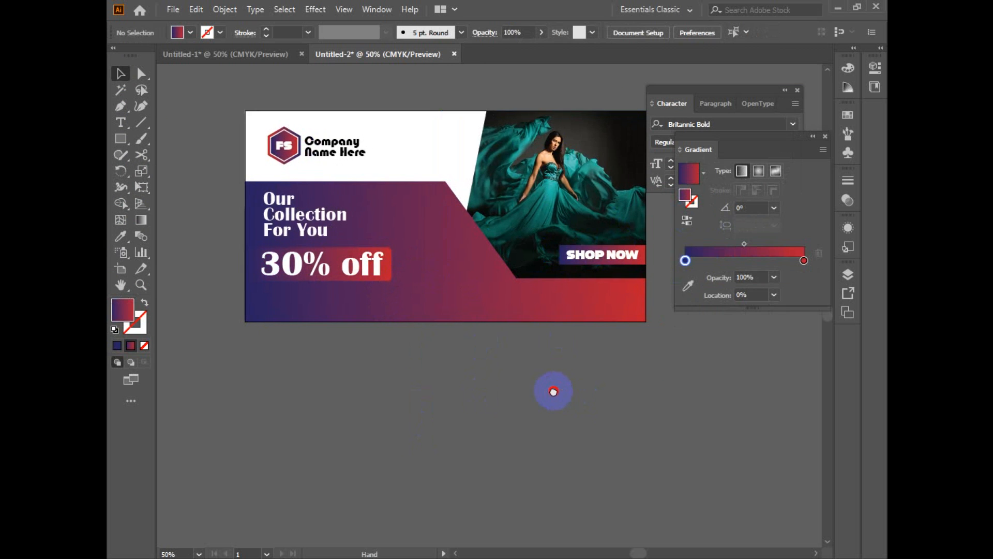
key(t)
click(491, 415)
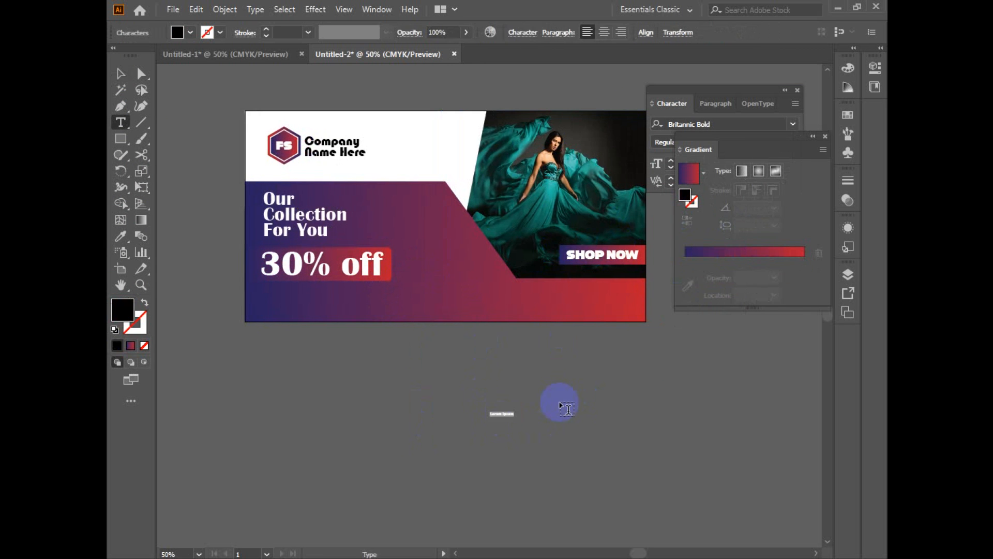
drag(506, 416, 525, 426)
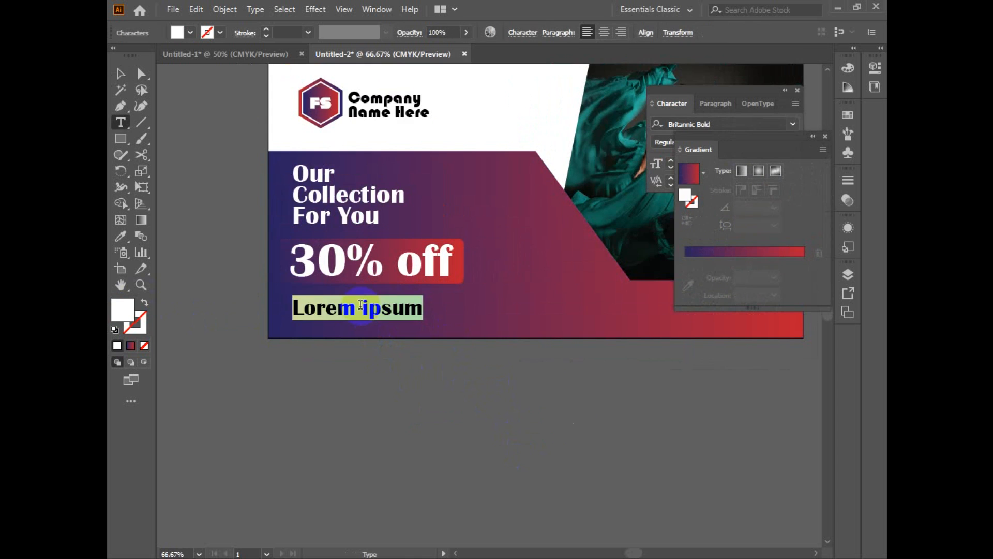
text(co)
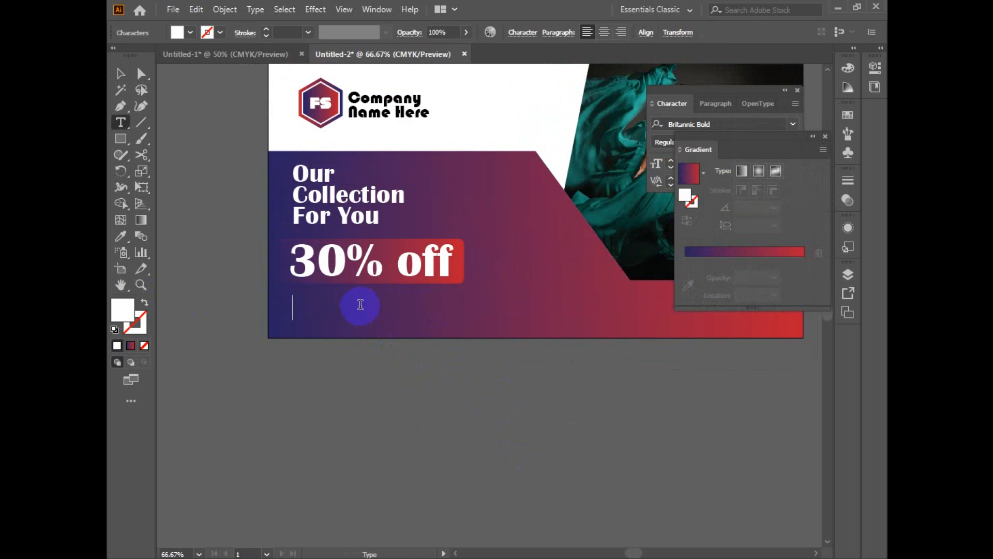
Step: Delete the empty text object beneath the "30% off" label
click(297, 313)
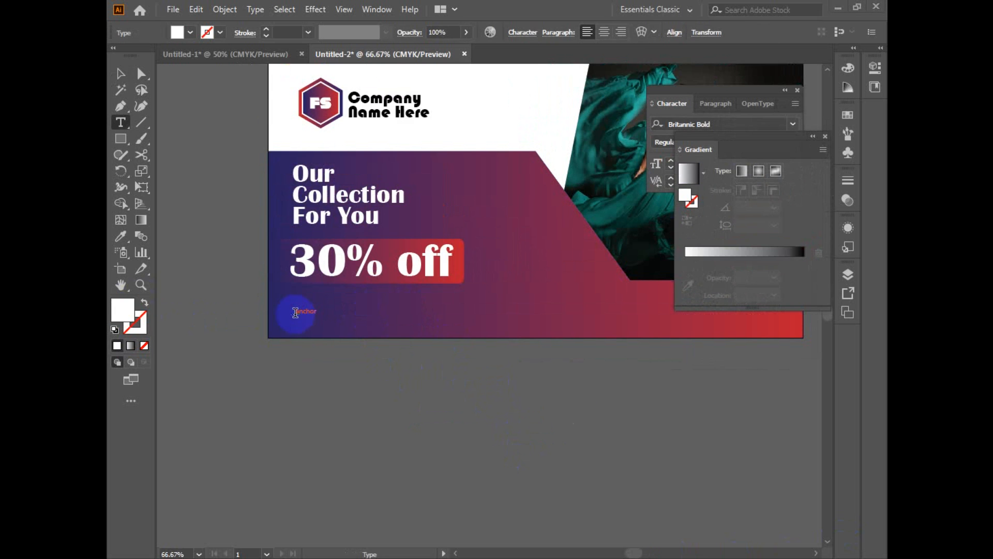
key(ctrl+a)
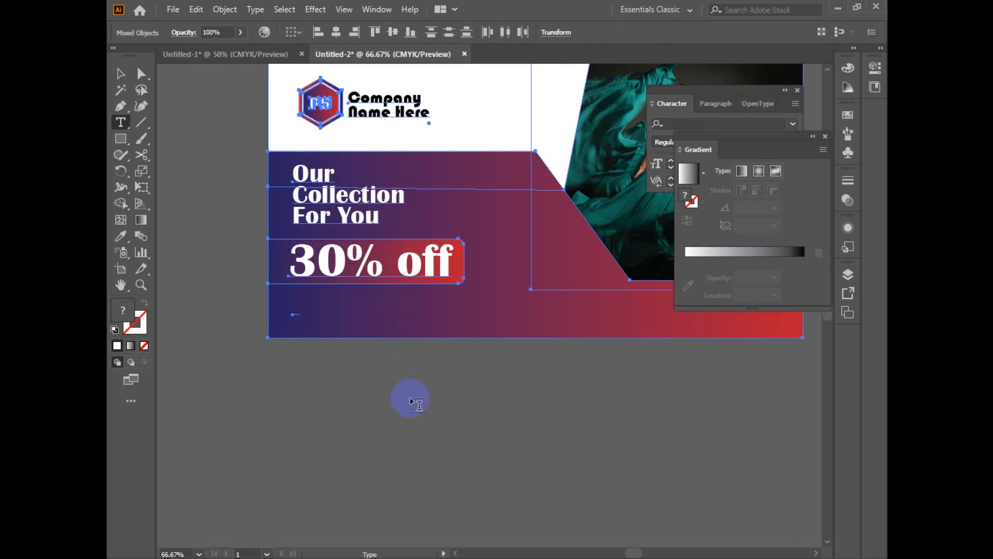
key(Escape)
click(391, 417)
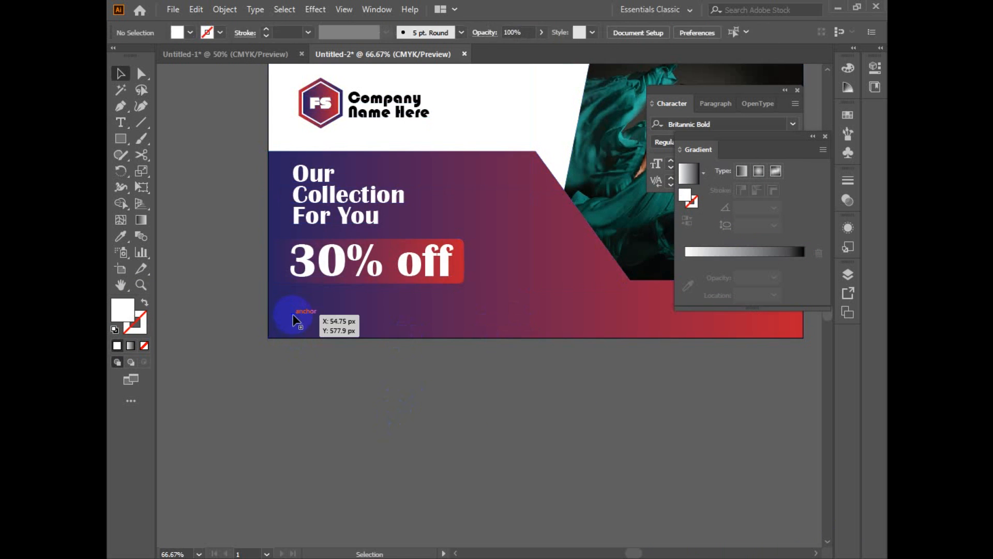
drag(306, 333, 311, 371)
key(ctrl+z)
click(311, 371)
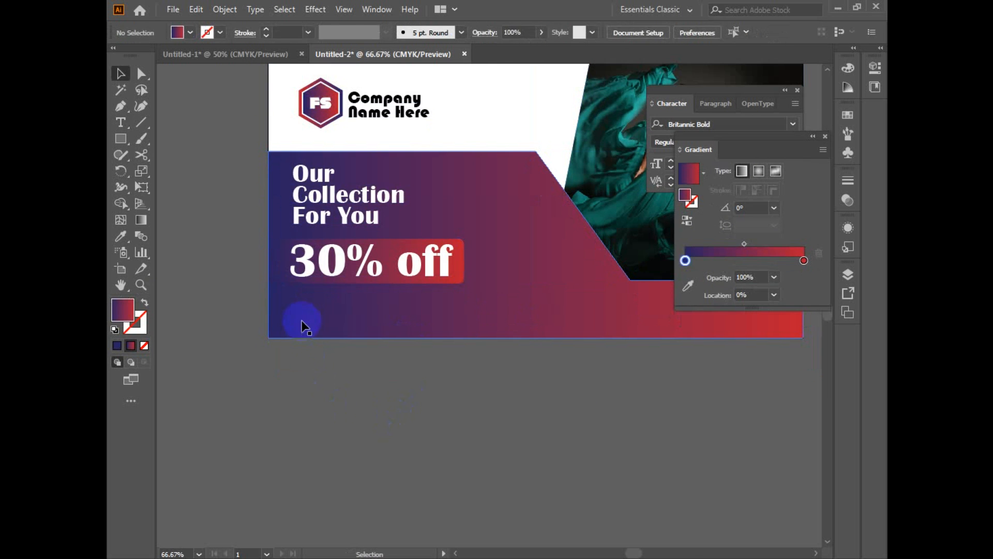
click(292, 314)
key(Delete)
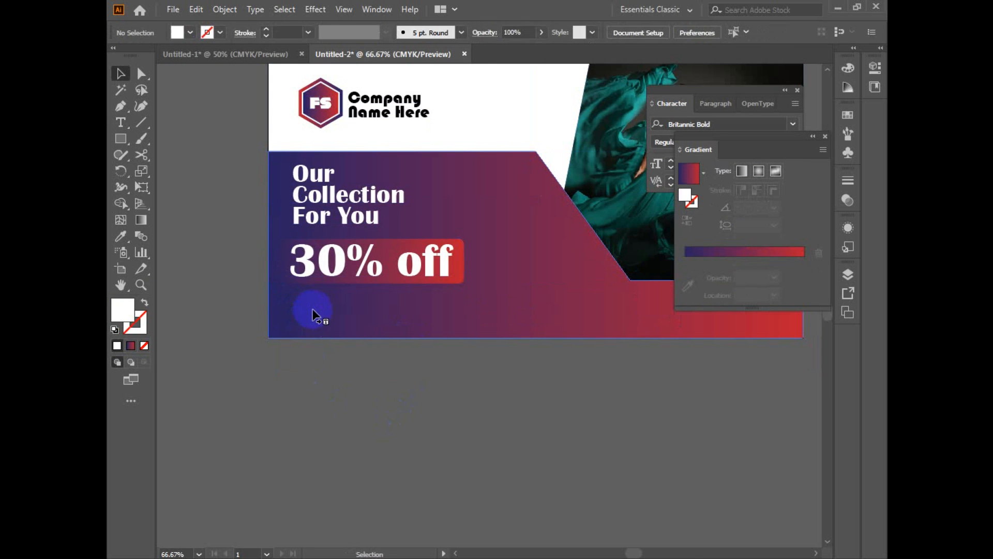
Step: Add the contact phone number as a text line below the banner and enlarge it
key(t)
click(332, 401)
text(11)
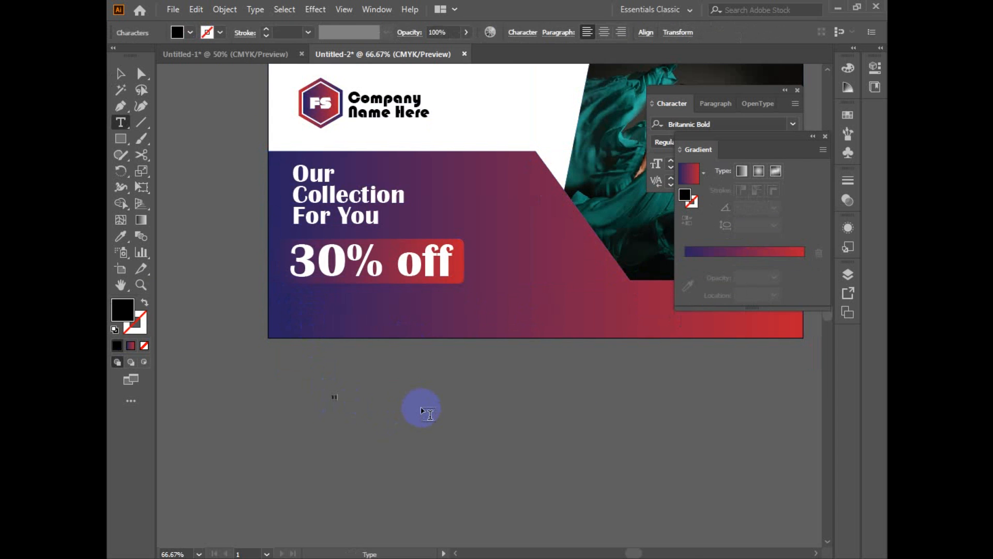
text( 22 3344 5566)
key(Escape)
drag(375, 406, 420, 414)
click(442, 435)
click(480, 434)
Step: Open the Maps symbol library to look for contact icons
click(376, 9)
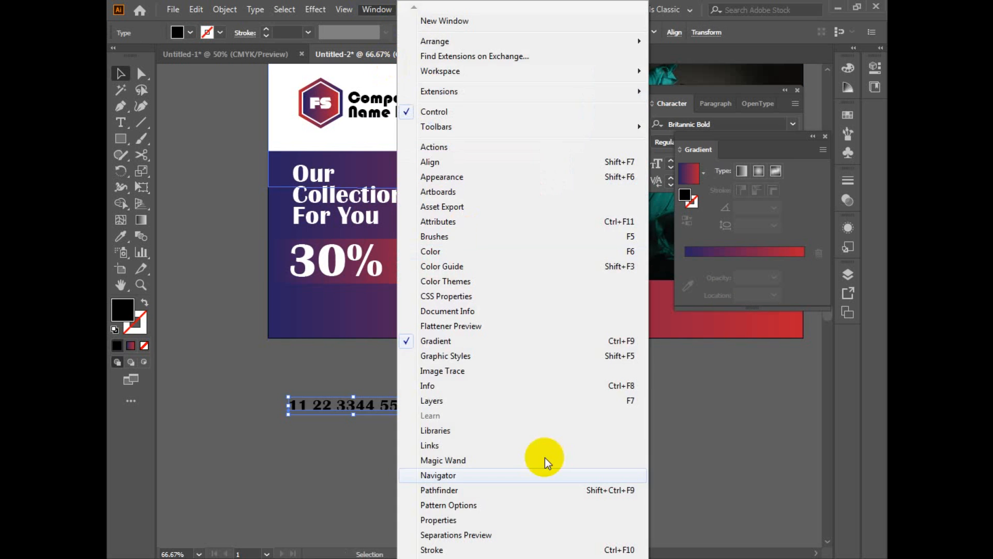
scroll(442, 503, down, 3)
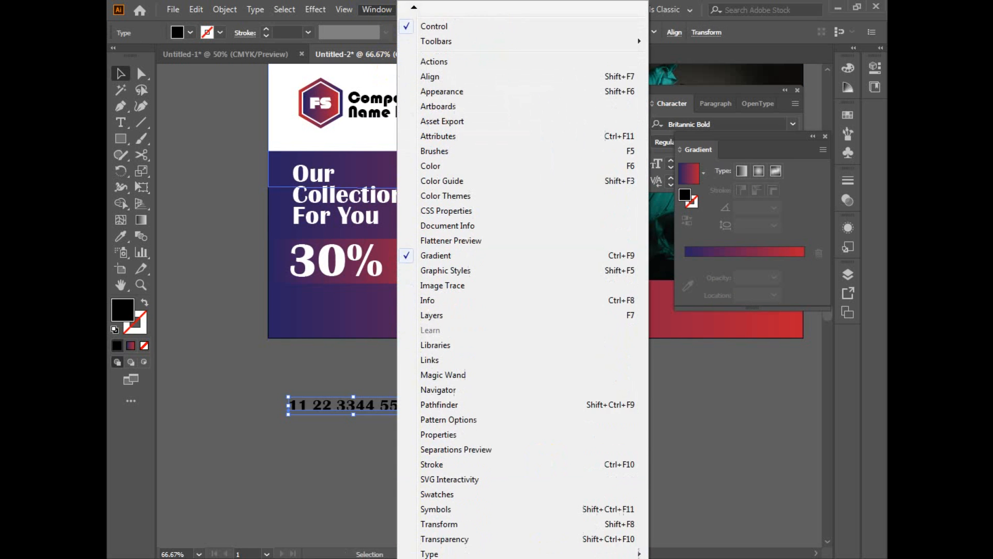
click(443, 503)
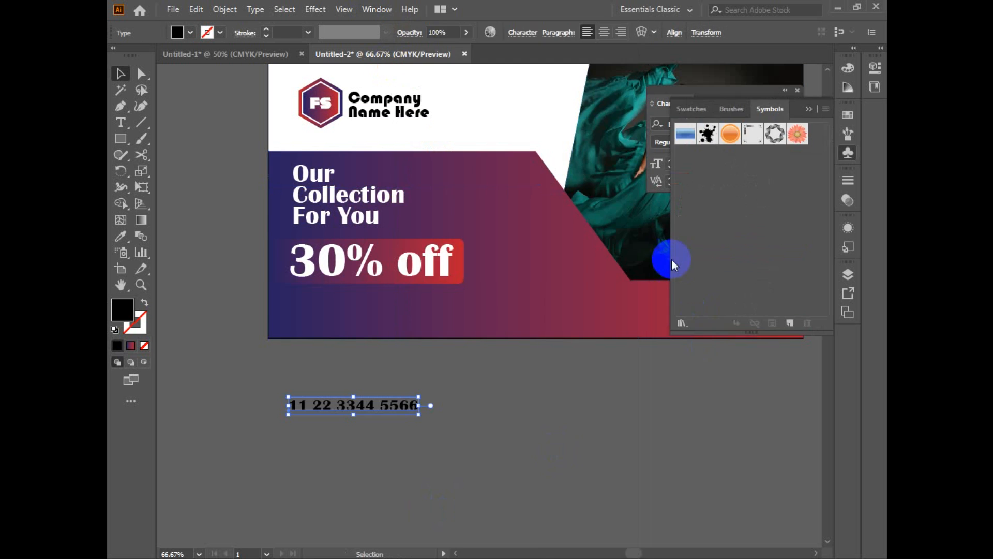
click(682, 323)
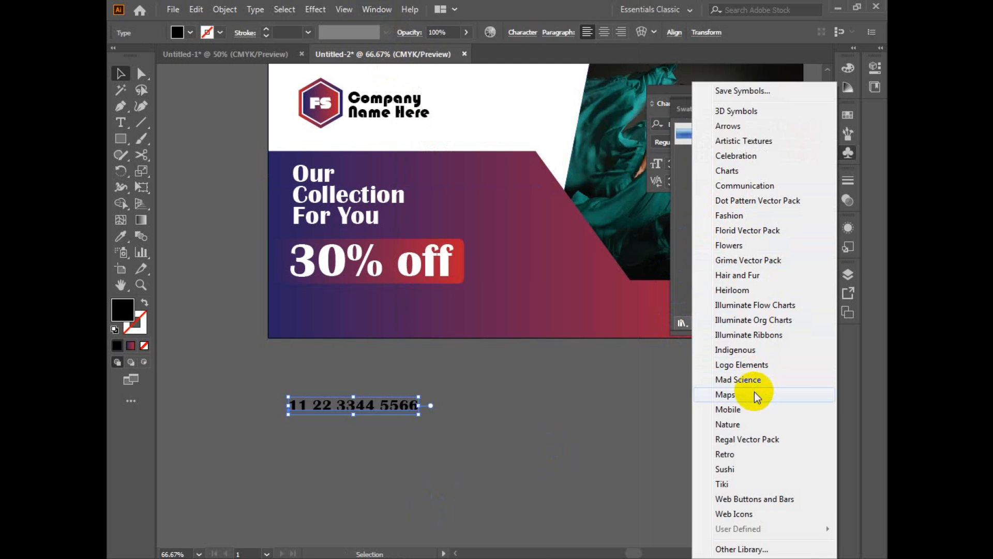
click(754, 395)
click(570, 247)
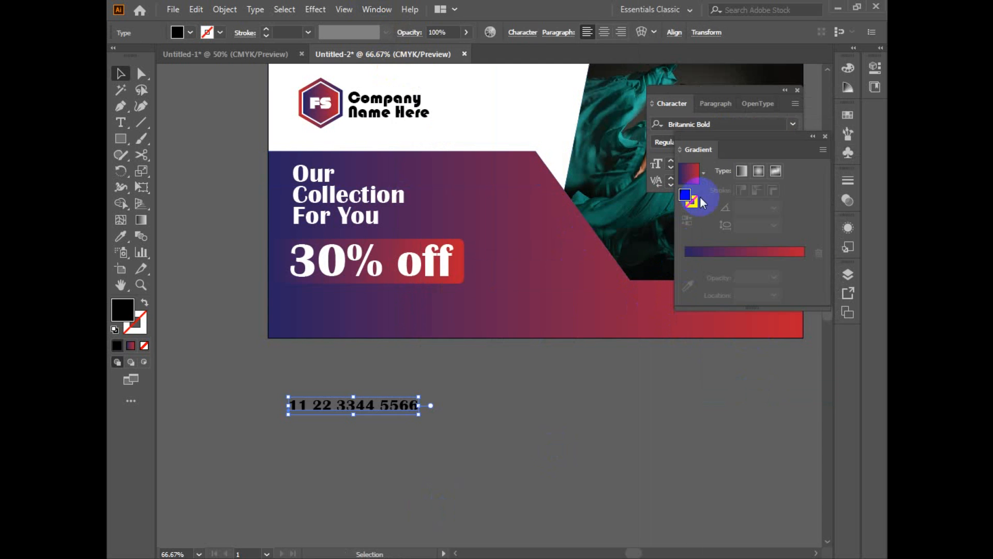
Step: Open the Mobile symbol library, place it below the banner and find its grey phone and globe symbols
click(376, 10)
click(435, 504)
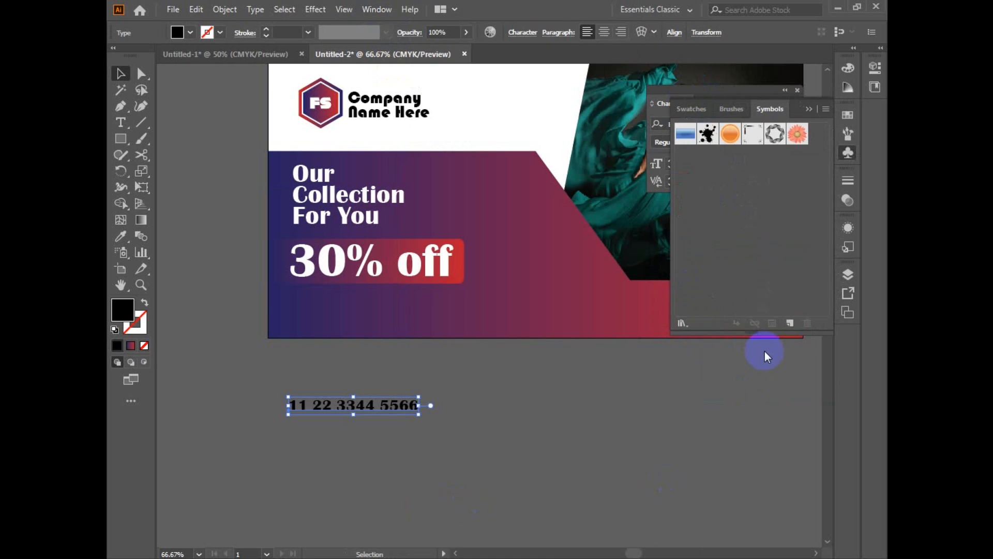
click(682, 324)
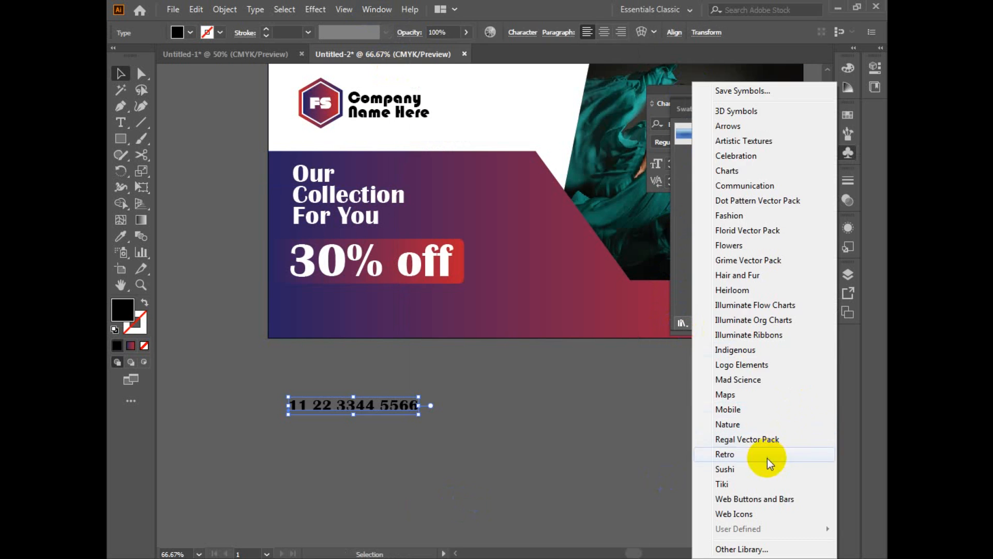
click(739, 408)
drag(538, 344, 544, 446)
drag(543, 266, 666, 295)
scroll(659, 443, down, 2)
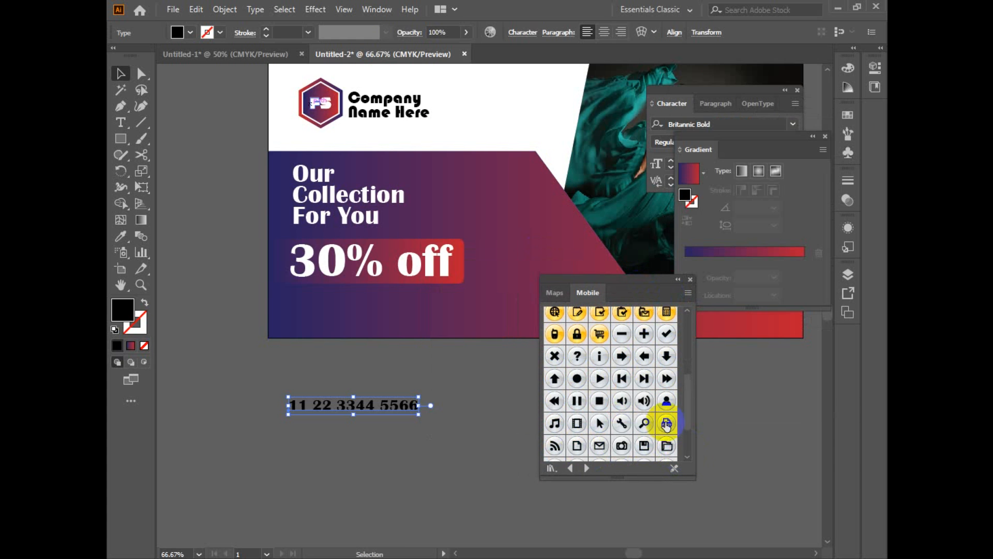
drag(686, 401, 693, 455)
Step: Place the grey phone and globe symbols below the banner and shift the phone number text away from them
drag(632, 448, 259, 417)
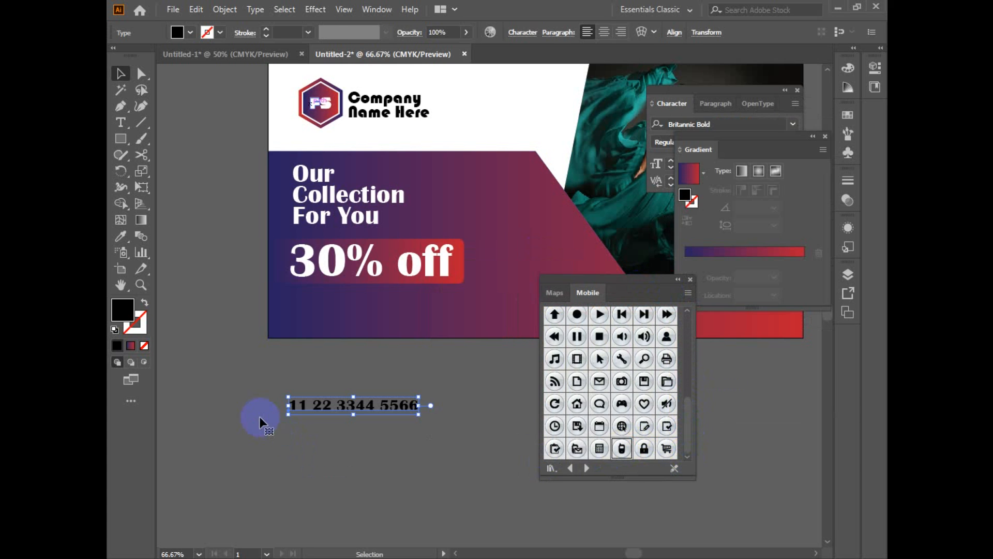
drag(622, 427, 501, 458)
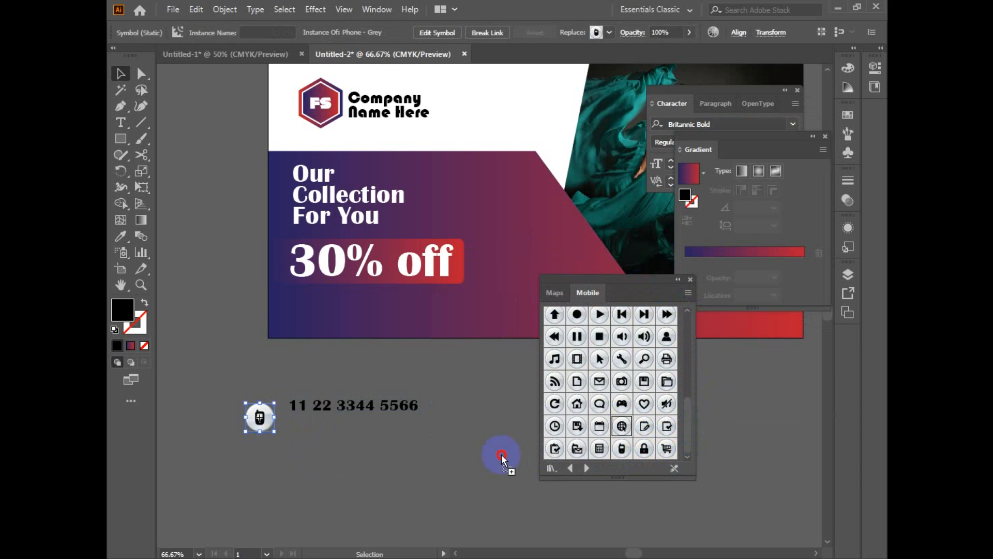
drag(350, 411, 463, 408)
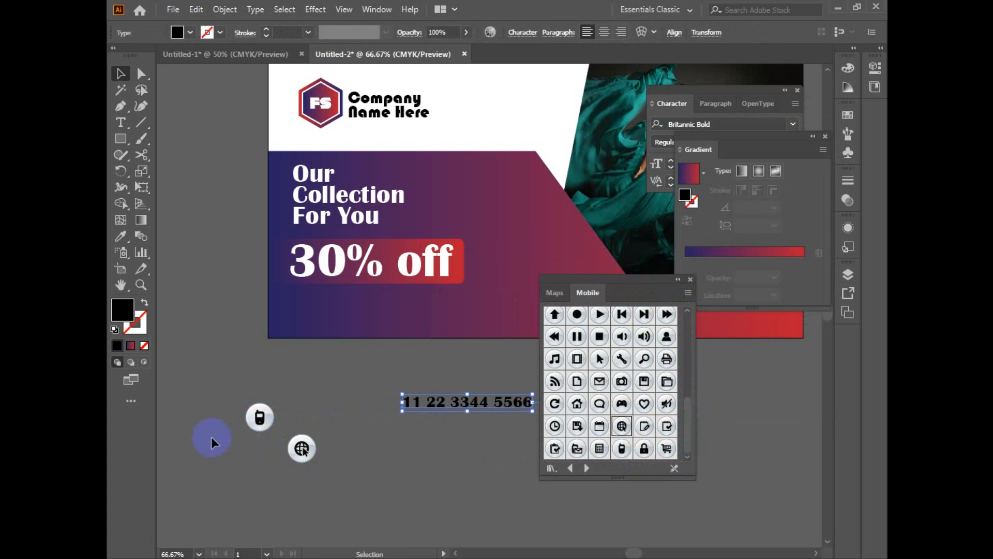
drag(257, 418, 236, 486)
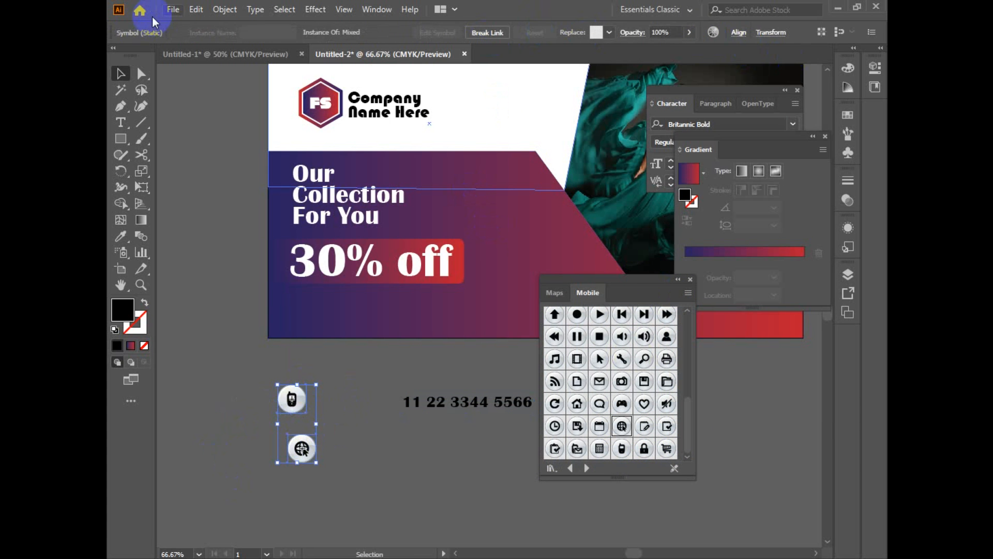
Step: Expand the phone and globe symbols into editable artwork with Object and Fill enabled
click(225, 10)
click(322, 168)
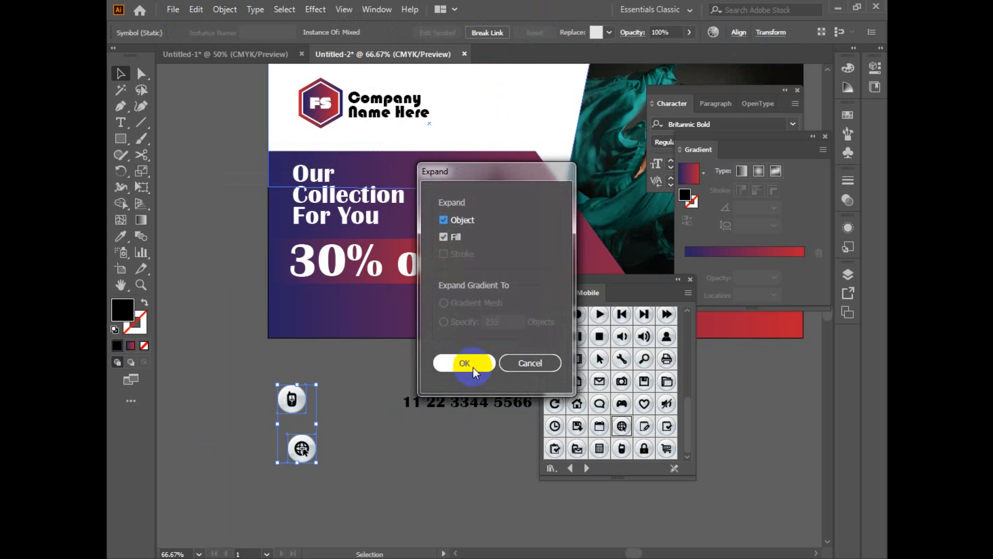
click(473, 367)
click(339, 448)
ctrl+click(338, 435)
Step: Position the globe button beneath the phone button and align their horizontal centers
ctrl+click(412, 381)
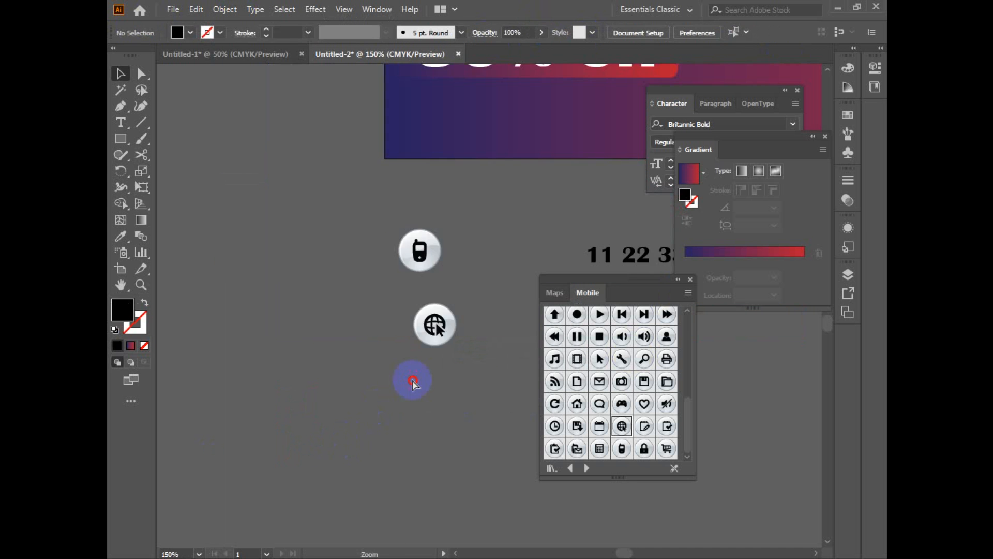
drag(406, 329, 289, 404)
drag(431, 303, 387, 275)
drag(458, 185, 321, 361)
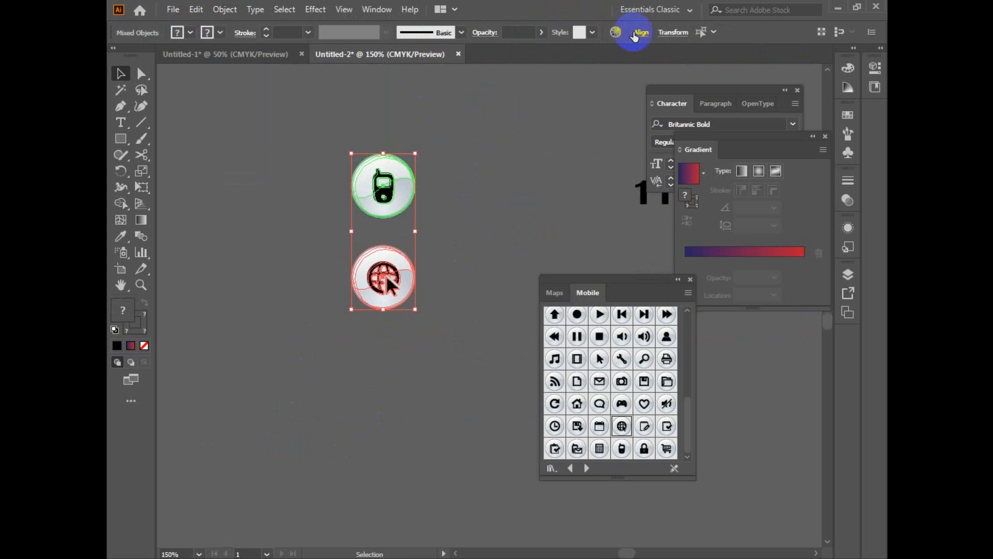
click(627, 34)
click(523, 66)
click(487, 150)
click(475, 222)
Step: Fill the globe glyph inside its round button with white
click(374, 284)
double_click(123, 310)
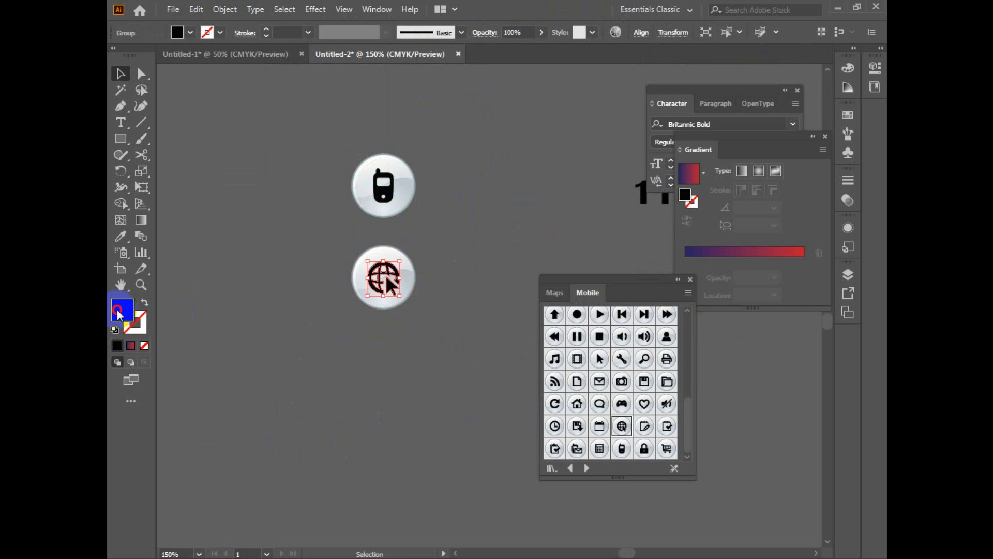
click(774, 156)
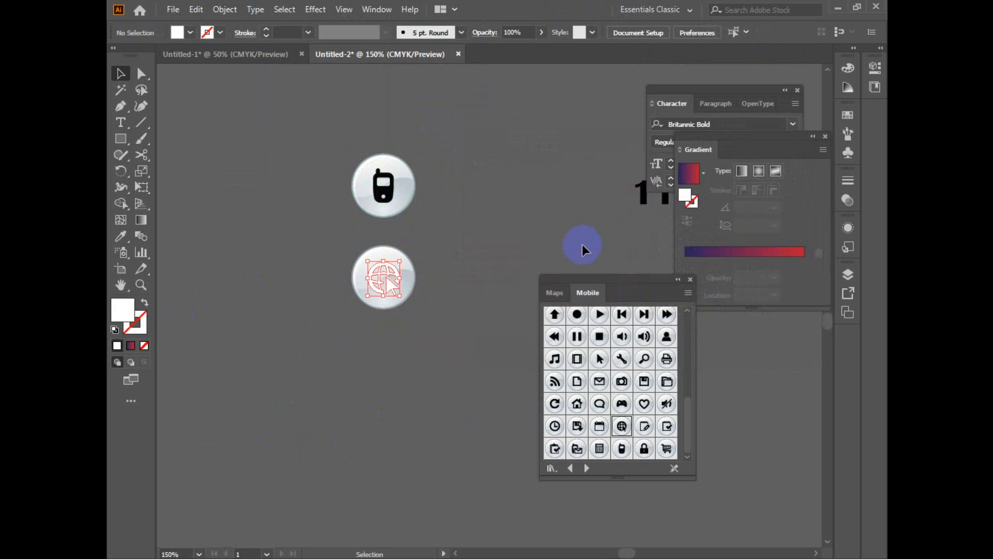
Step: Pull the phone and globe glyphs out of their glossy round buttons and delete those button backgrounds
scroll(402, 282, up, 1)
click(388, 257)
shift+click(385, 370)
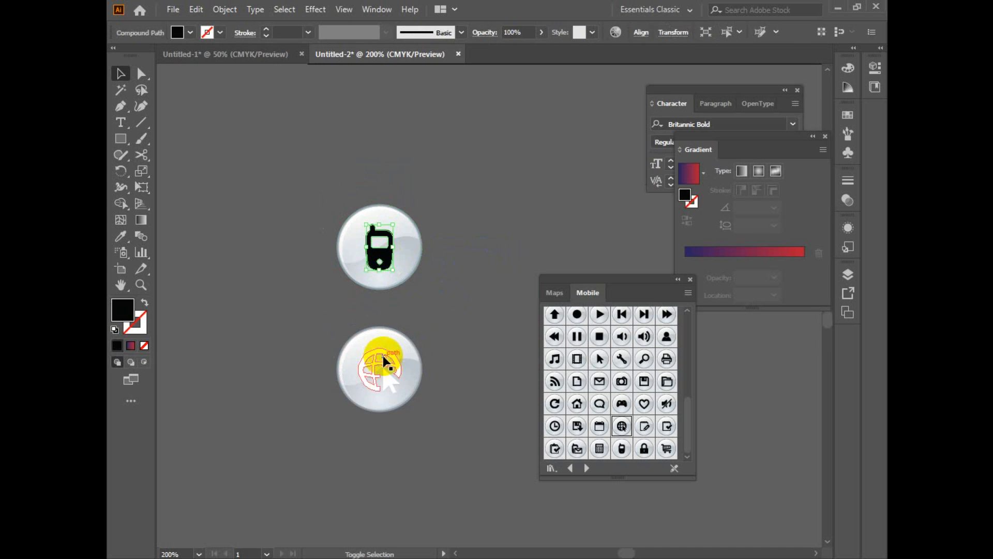
drag(390, 380, 483, 380)
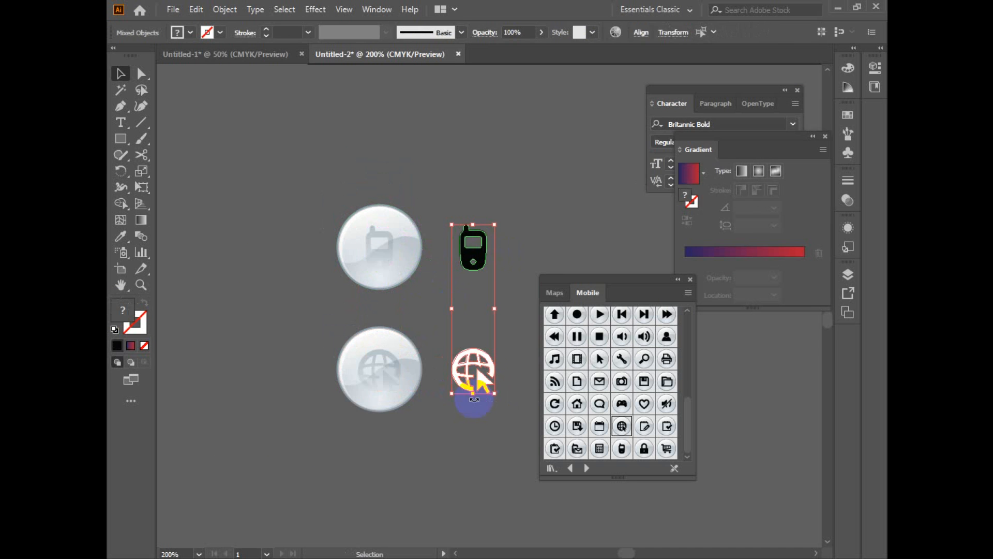
drag(319, 210, 387, 438)
key(Delete)
Step: Move the two glyphs back, draw a black circle over the phone with the Ellipse tool and copy it onto the globe
drag(395, 180, 483, 436)
drag(472, 370, 411, 363)
click(383, 415)
drag(121, 138, 177, 168)
drag(396, 283, 440, 265)
key(alt+space)
click(511, 3)
key(v)
drag(413, 237, 429, 361)
click(476, 318)
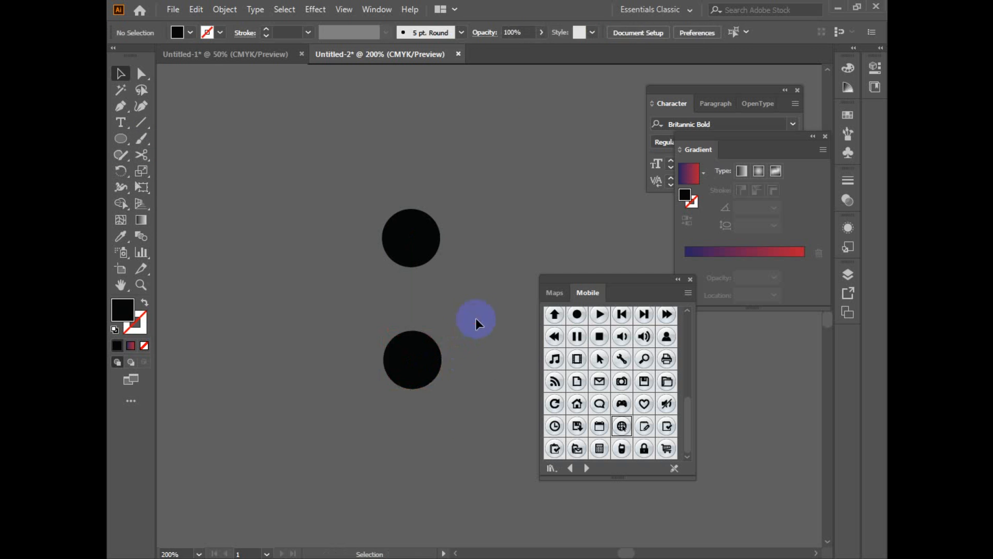
Step: Select the hidden globe glyph in Outline view and bring it in front of its black circle
click(435, 356)
key(ctrl+y)
click(421, 362)
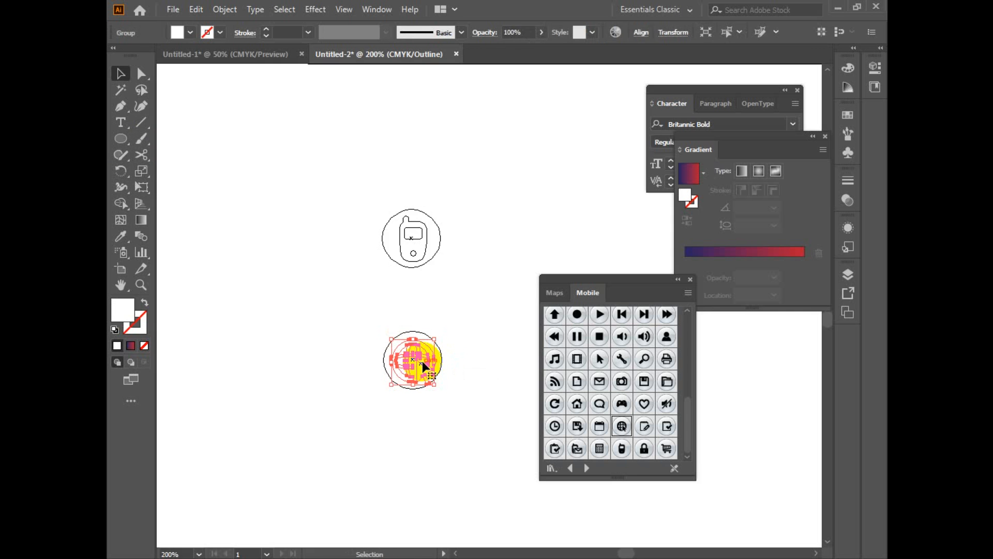
key(ctrl+y)
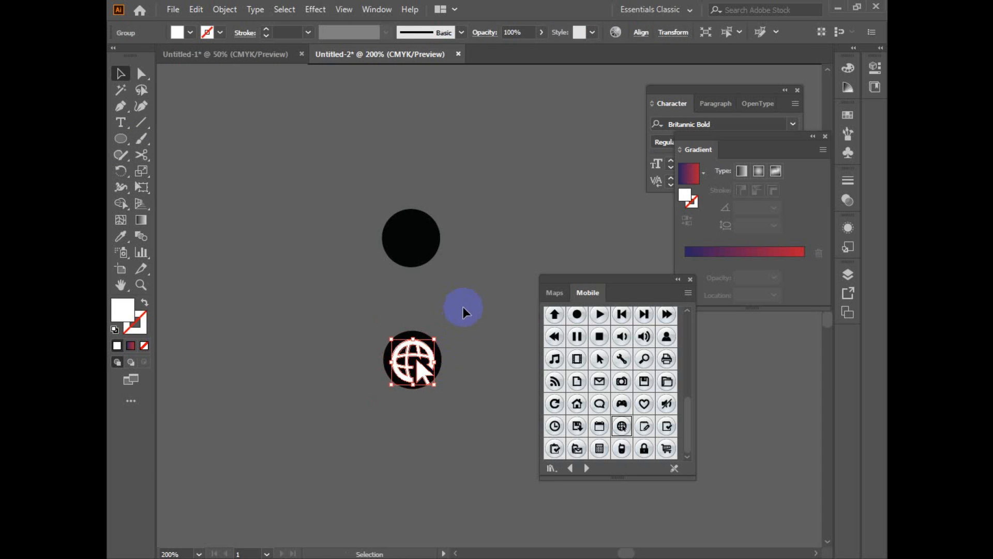
Step: Adjust the globe glyph's position and align it to the center of its black circle
click(468, 316)
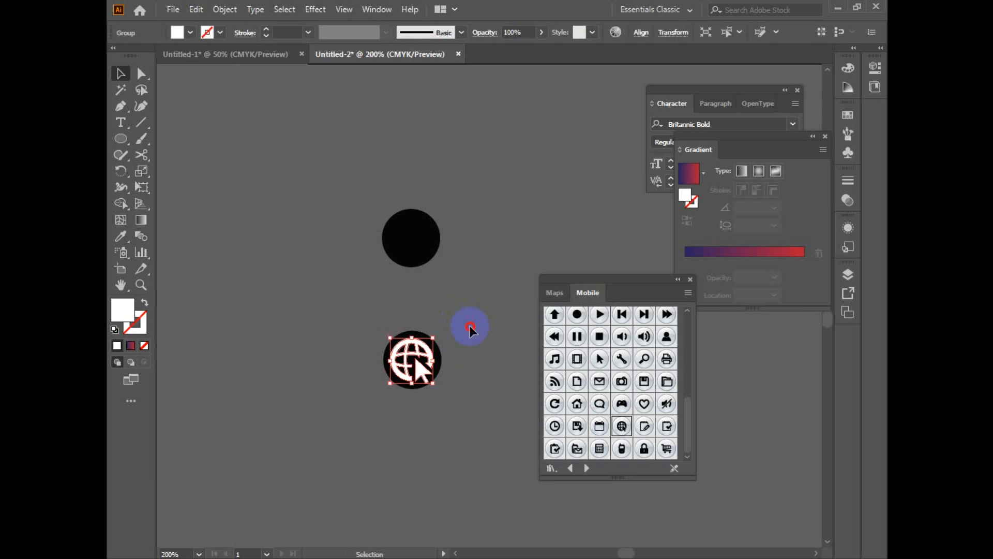
ctrl+click(434, 373)
ctrl+click(451, 357)
drag(452, 332, 357, 423)
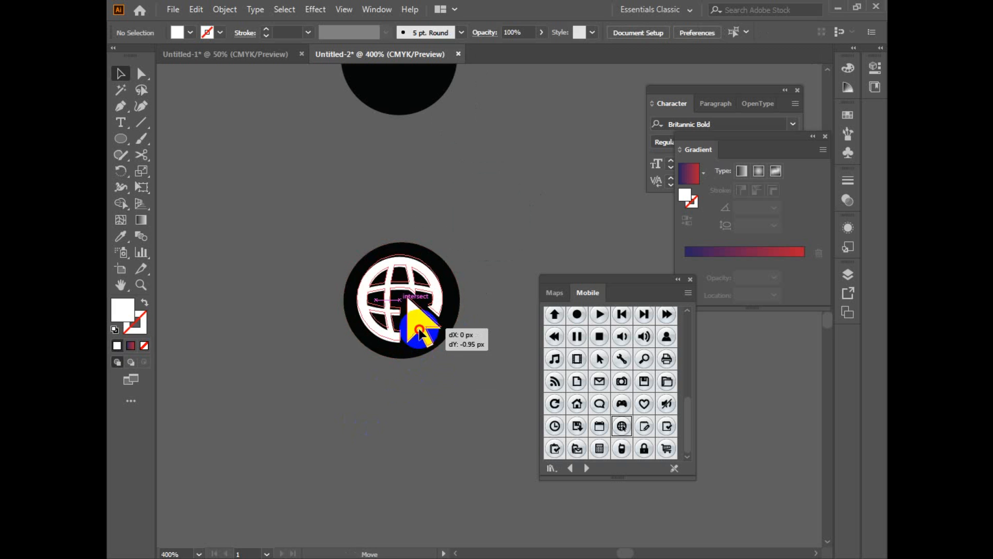
click(417, 331)
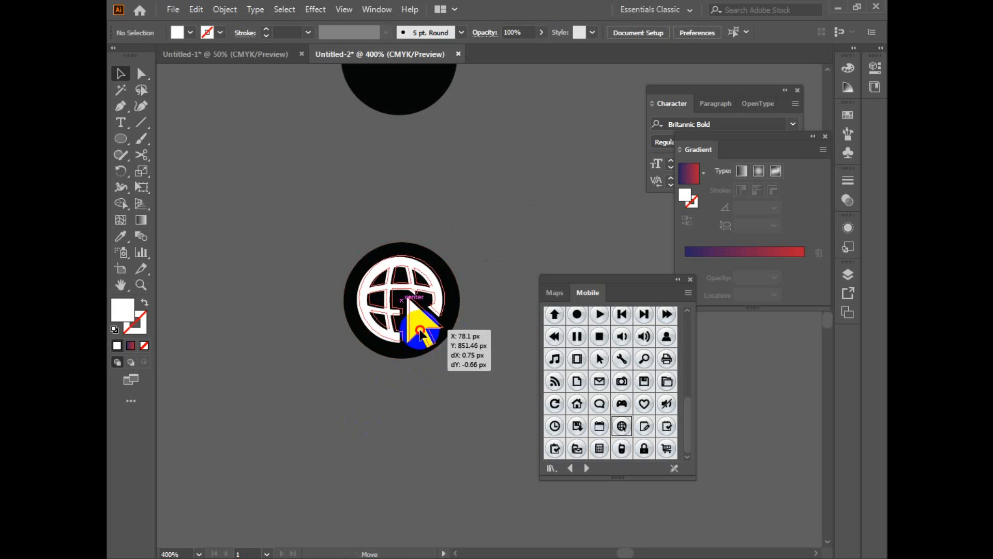
shift+click(369, 330)
click(641, 32)
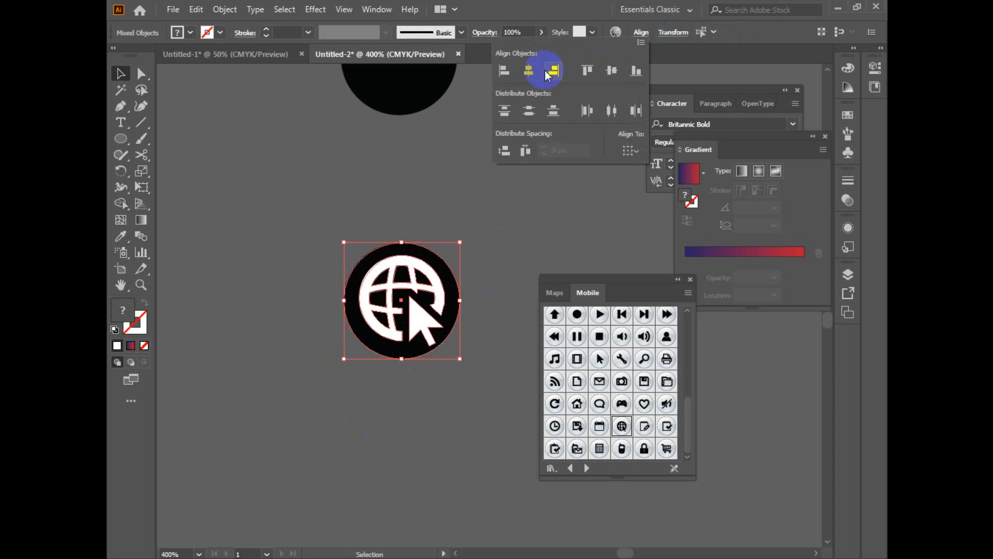
click(607, 74)
click(545, 225)
Step: Select the hidden phone glyph in Outline view, fill it white and bring it in front of its black circle
key(ctrl+minus)
key(ctrl+minus)
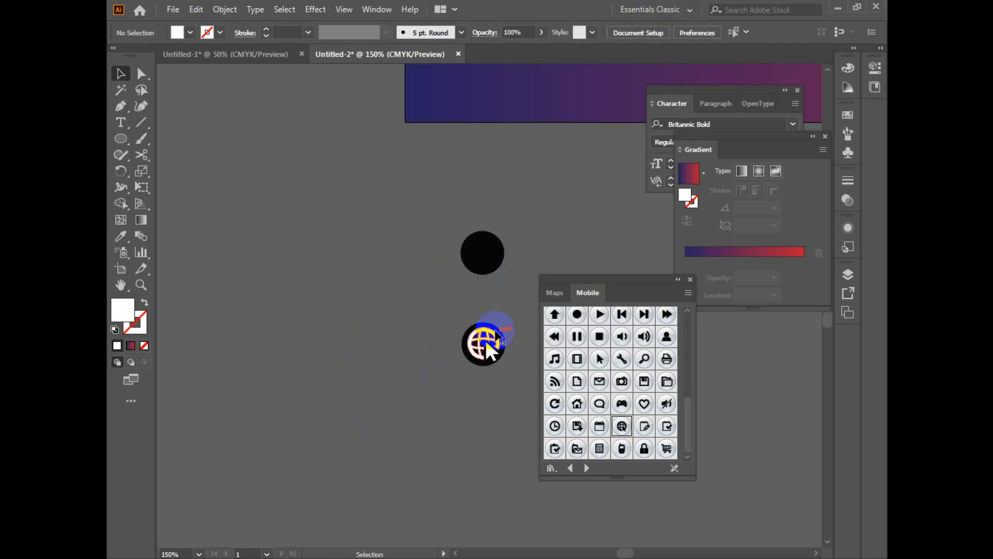
click(485, 340)
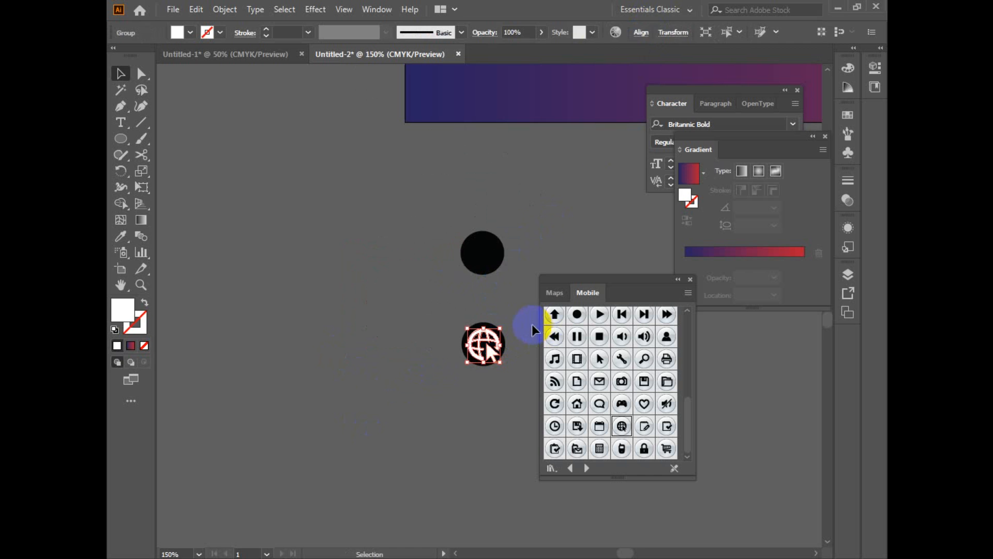
drag(525, 326, 440, 361)
drag(450, 311, 237, 367)
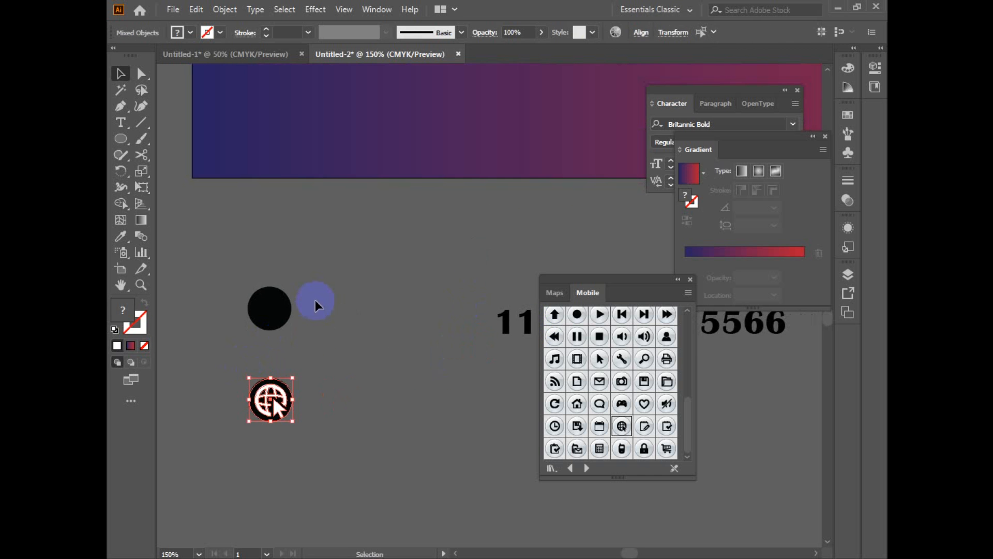
click(284, 318)
key(ctrl+y)
click(277, 309)
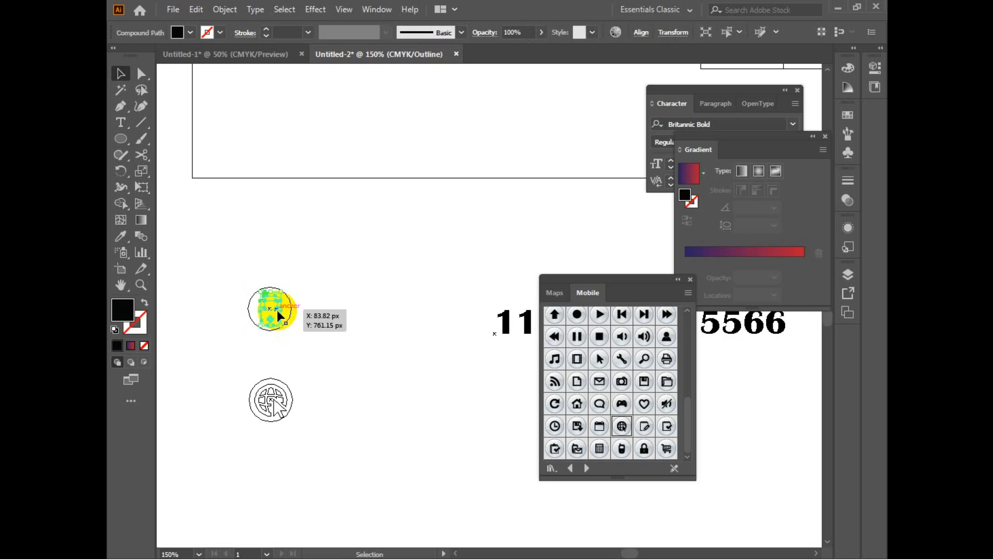
double_click(122, 310)
drag(492, 244, 453, 152)
click(791, 152)
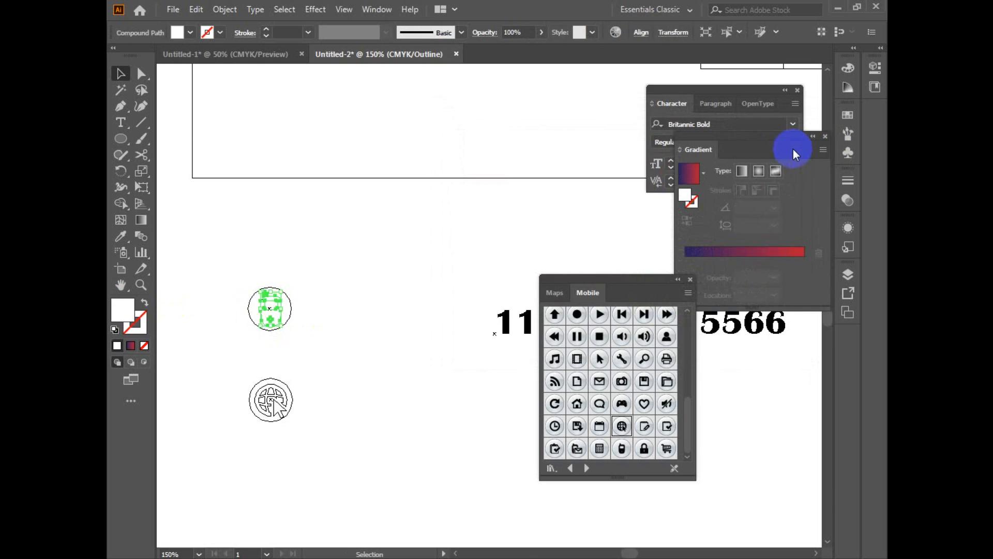
key(ctrl+y)
Step: Align the white phone glyph to the center of its black circle
drag(308, 292, 269, 316)
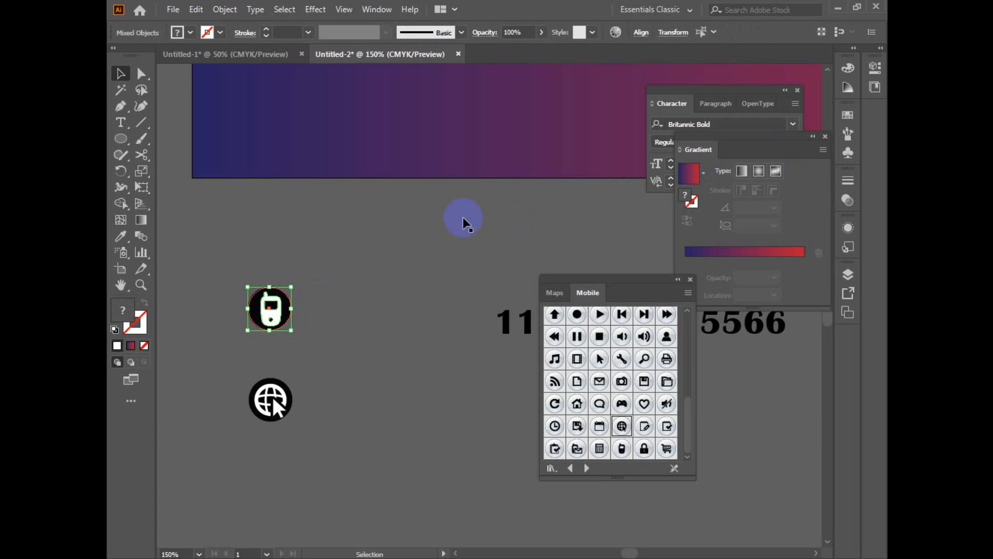
click(641, 33)
click(525, 77)
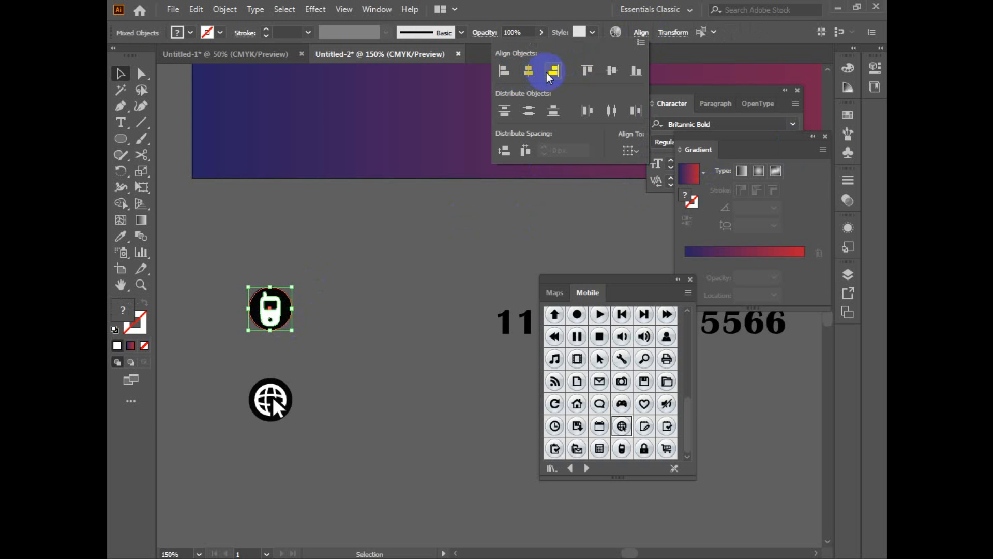
click(452, 255)
Step: Move the contact phone number text directly beside the phone icon
drag(501, 331, 311, 310)
scroll(386, 322, down, 2)
drag(438, 307, 229, 282)
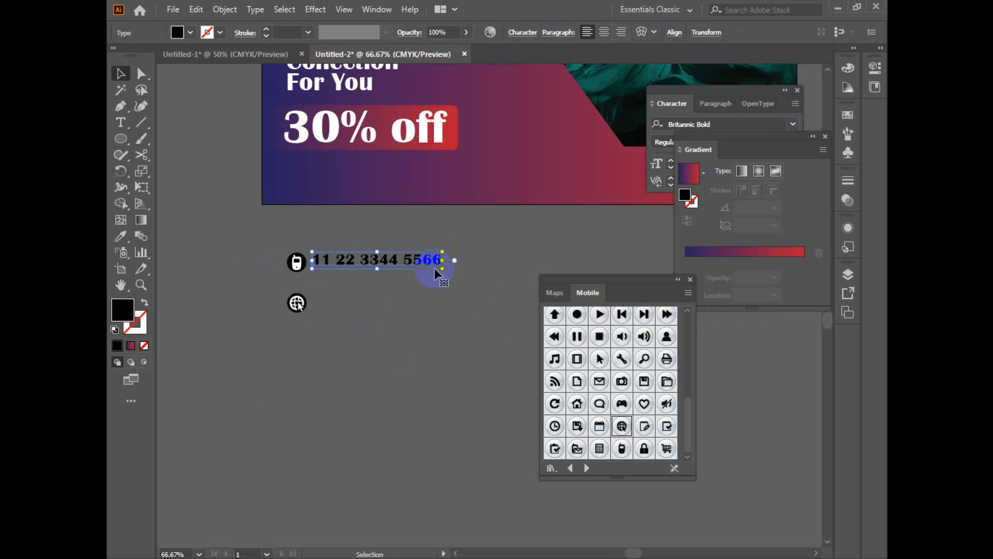
click(420, 343)
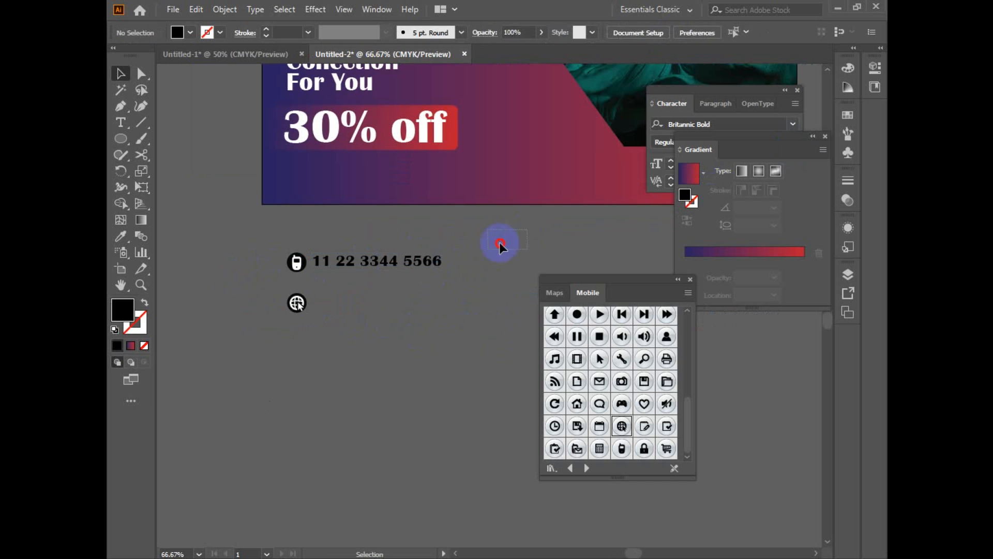
Step: Group the globe icon with its black circle and move it directly after the contact phone number
drag(499, 245, 365, 296)
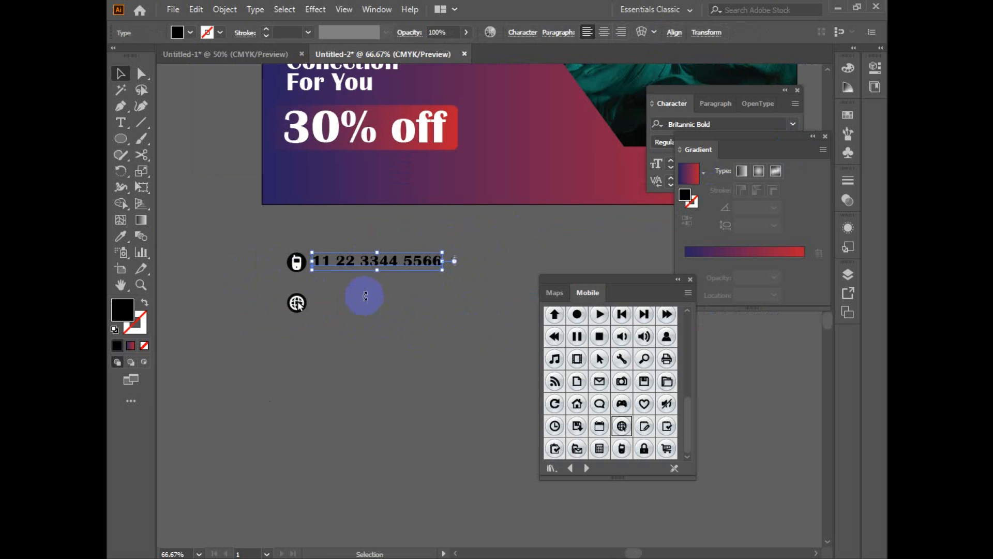
click(260, 291)
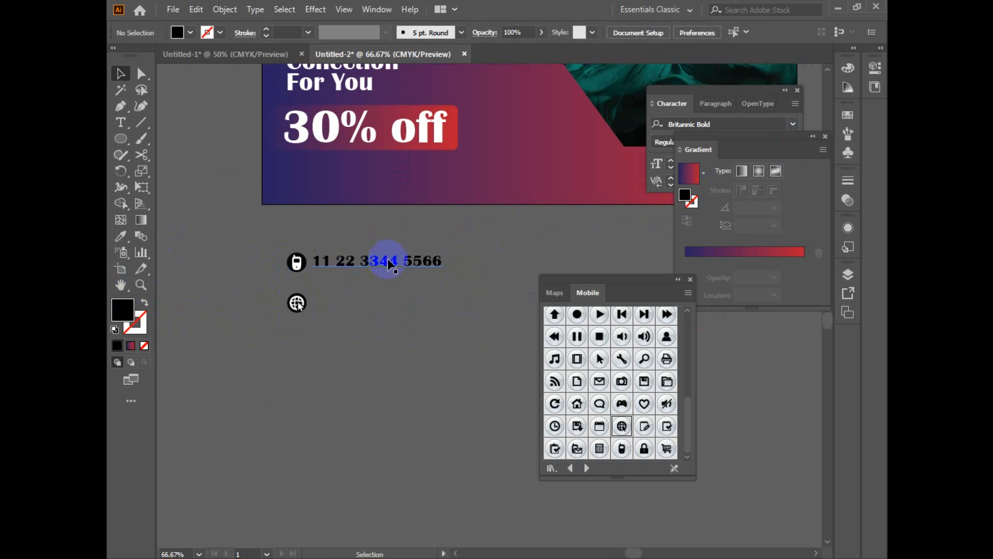
drag(253, 281, 120, 325)
key(ctrl+g)
key(ctrl+equal)
drag(256, 346, 281, 342)
drag(280, 342, 526, 271)
key(ctrl+minus)
drag(385, 312, 327, 314)
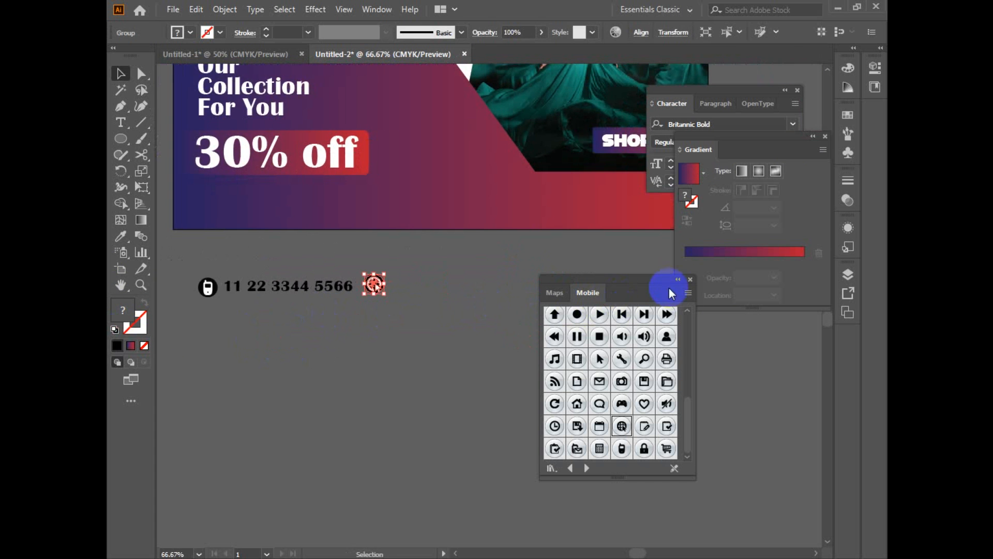
Step: Close the Mobile symbol library and vertically center the phone icon, phone number and globe icon with each other
click(690, 280)
drag(429, 326, 524, 343)
drag(359, 327, 255, 276)
click(626, 31)
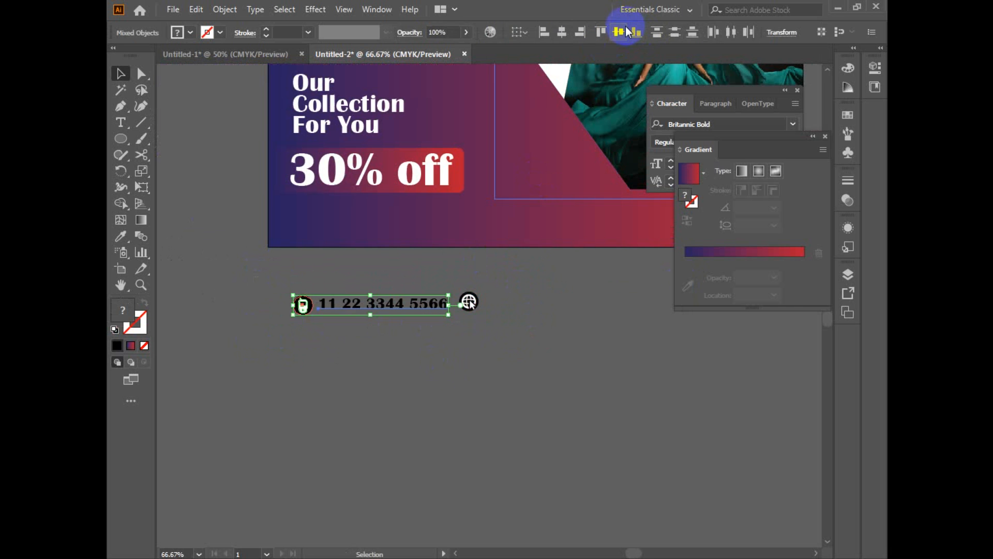
drag(563, 316, 310, 309)
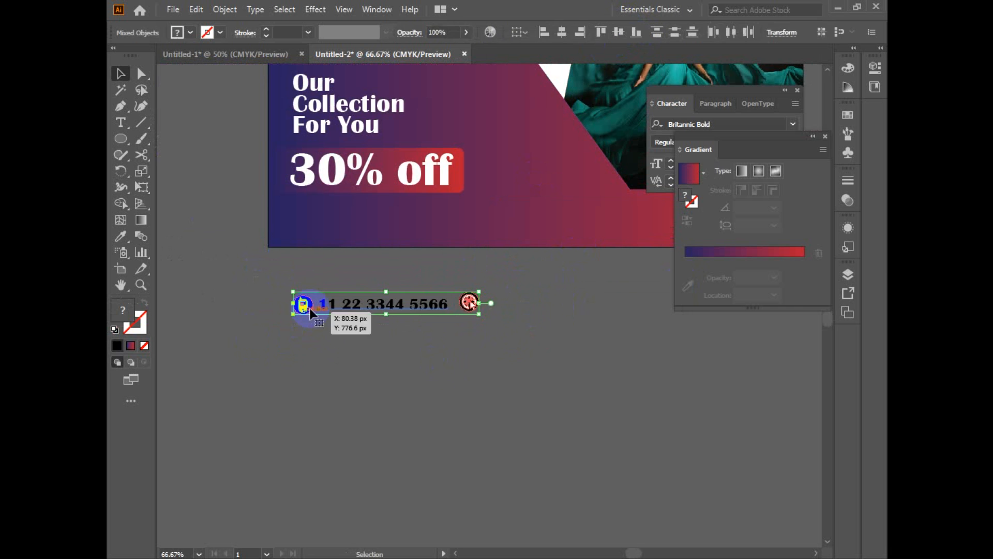
click(618, 32)
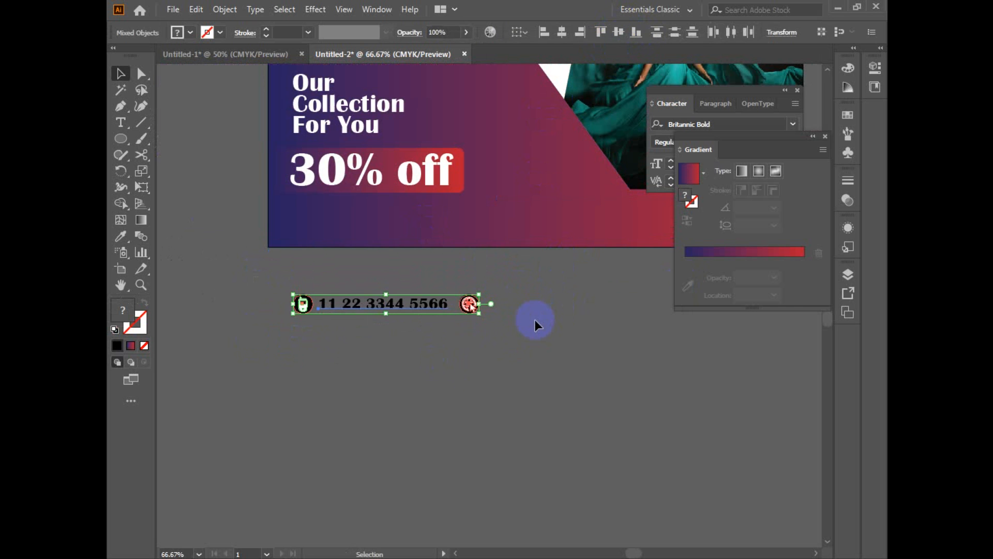
click(535, 318)
click(470, 305)
drag(412, 312, 558, 308)
triple_click(558, 308)
text(www.website.com)
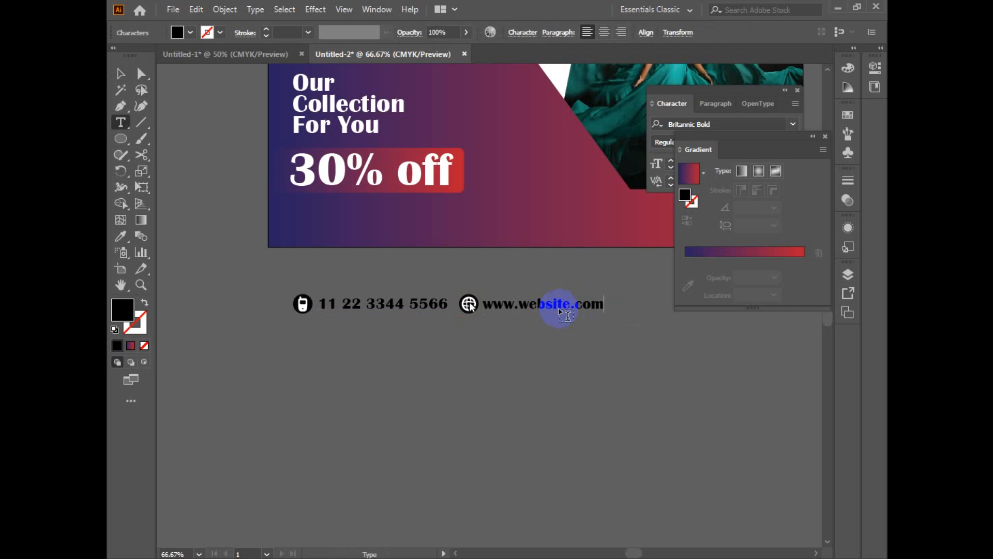
key(Escape)
click(527, 365)
Step: Move the whole row of contact details and icons onto the gradient strip along the banner's lower edge
drag(241, 287, 605, 360)
drag(559, 367, 306, 408)
key(ctrl+minus)
drag(371, 330, 435, 267)
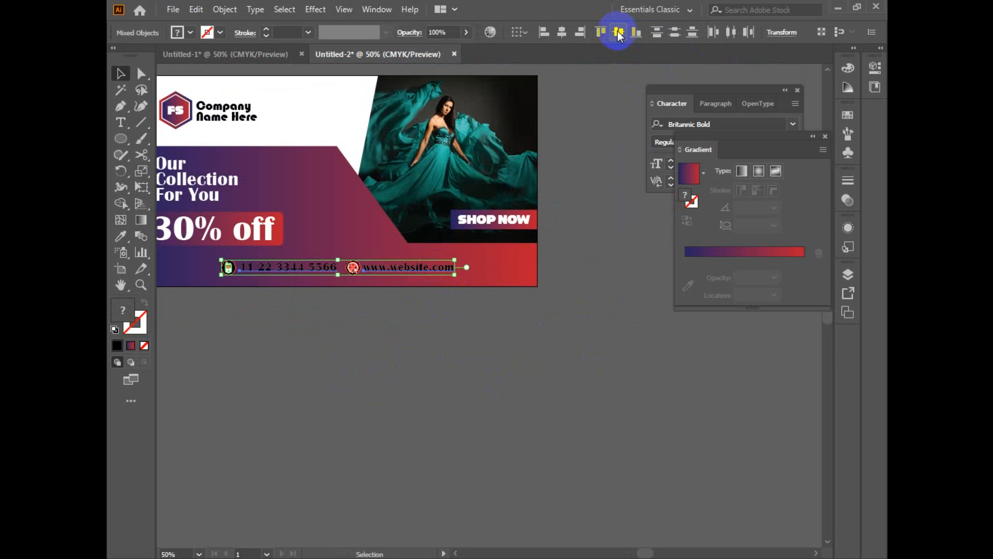
click(383, 348)
drag(387, 356, 464, 375)
click(383, 293)
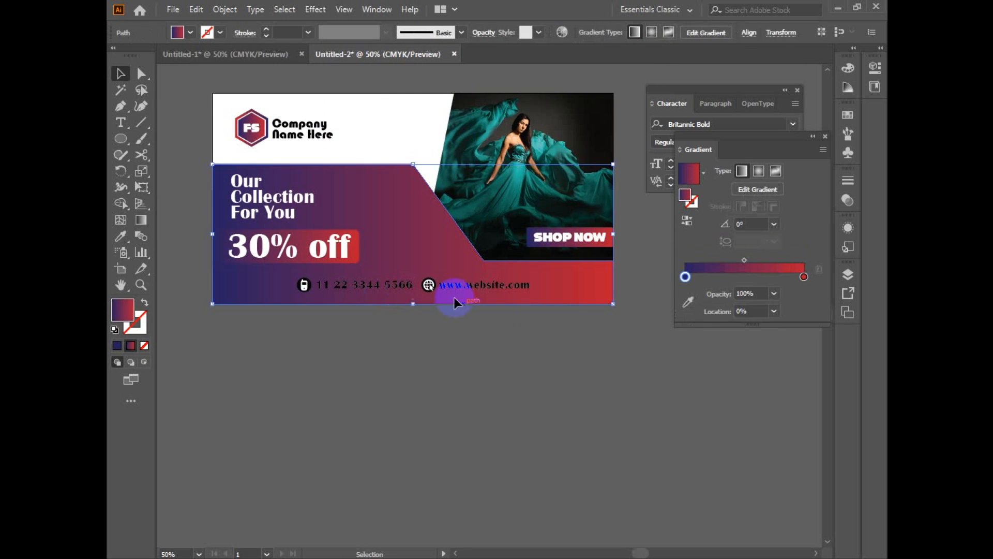
scroll(493, 323, up, 1)
drag(492, 323, 543, 429)
click(550, 359)
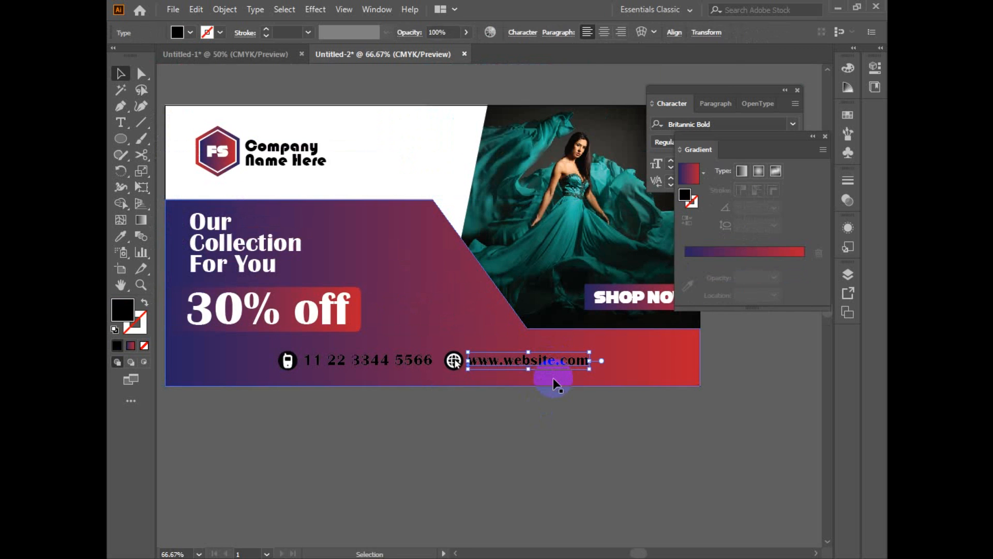
shift+click(453, 360)
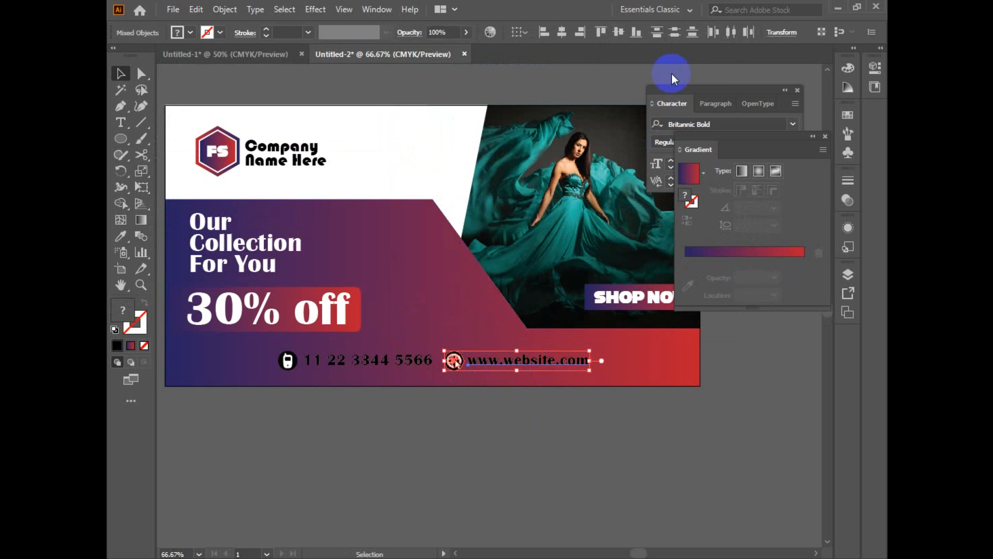
click(635, 38)
click(579, 424)
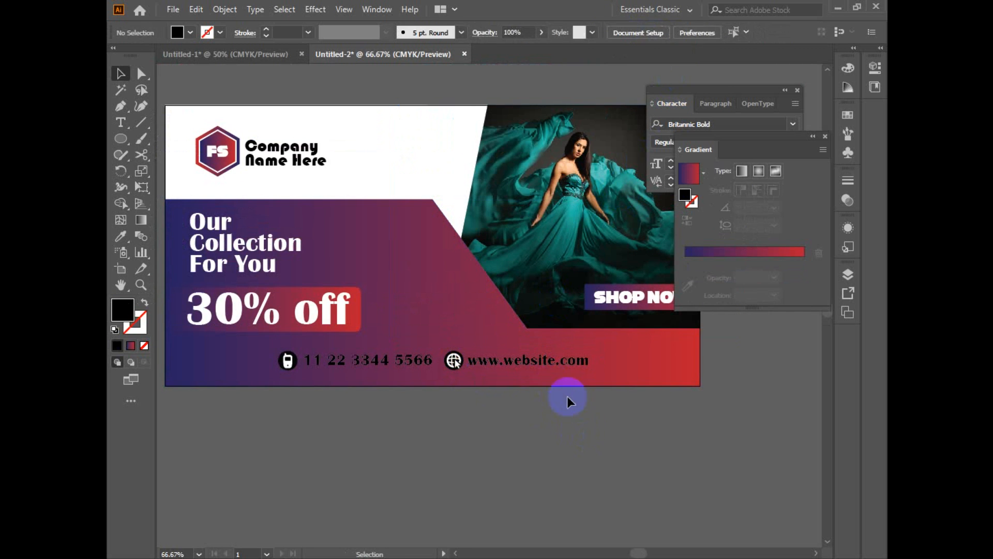
Step: Fill the circle behind the phone glyph white (ffffff)
click(544, 362)
shift+click(399, 366)
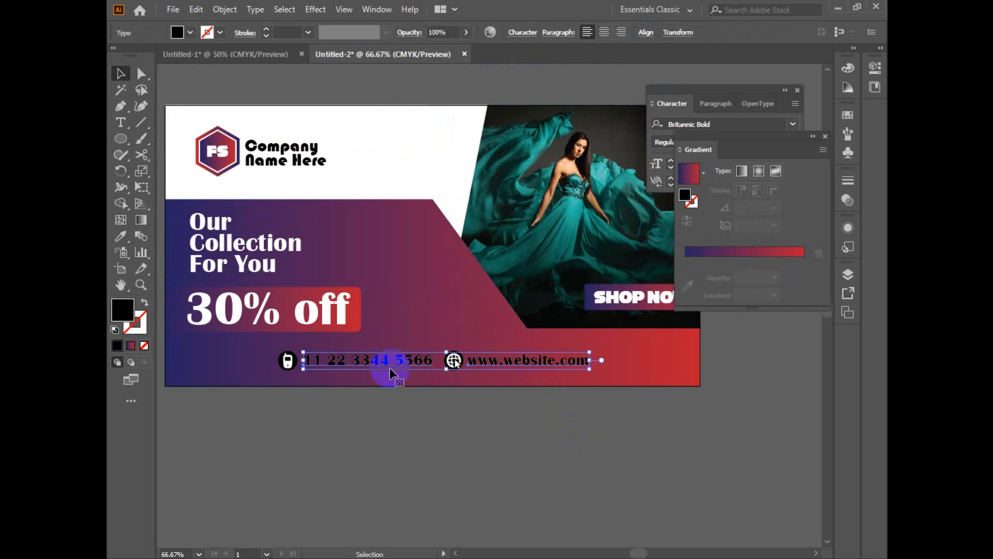
click(287, 361)
shift+click(383, 364)
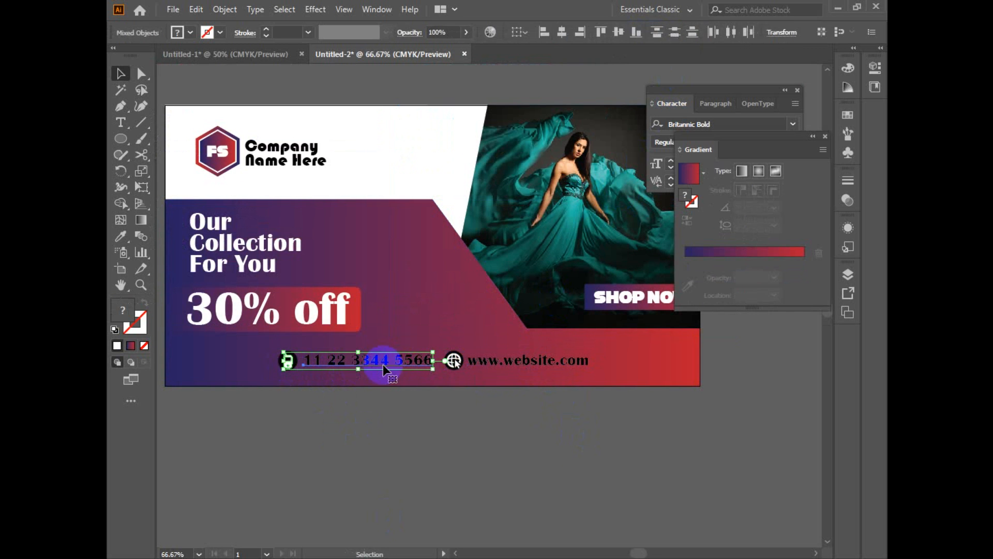
ctrl+click(375, 388)
drag(380, 392, 405, 460)
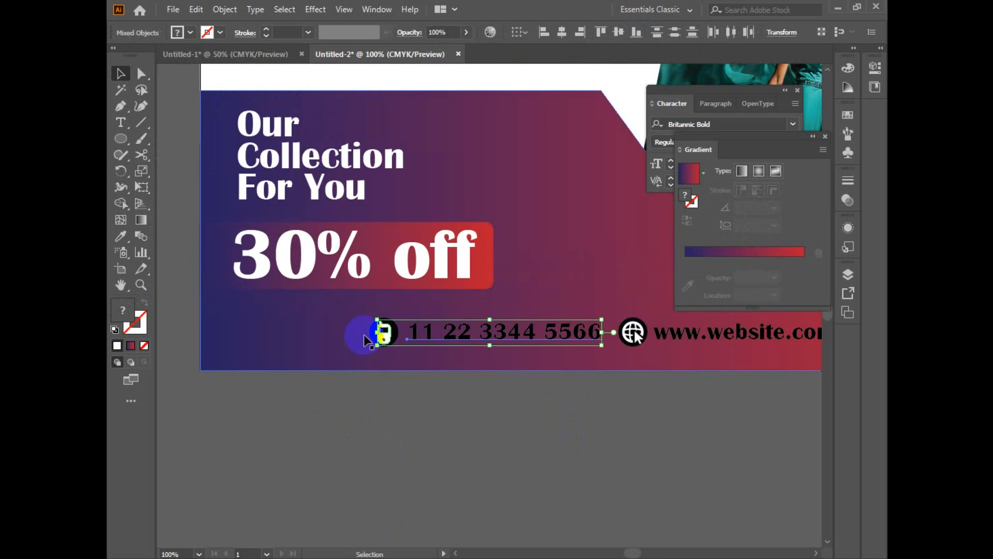
key(ctrl+shift+a)
click(379, 352)
click(405, 445)
click(381, 334)
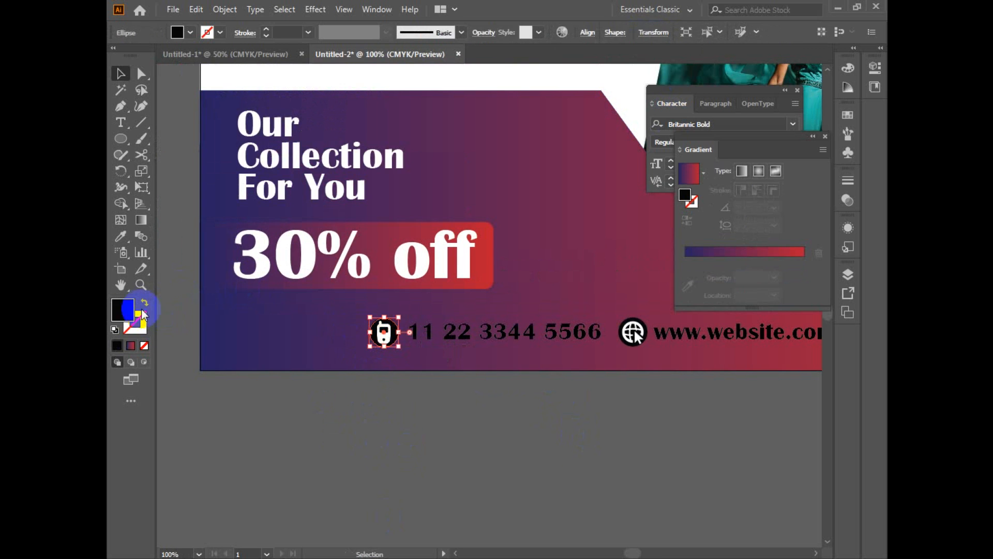
double_click(131, 309)
drag(572, 288, 435, 150)
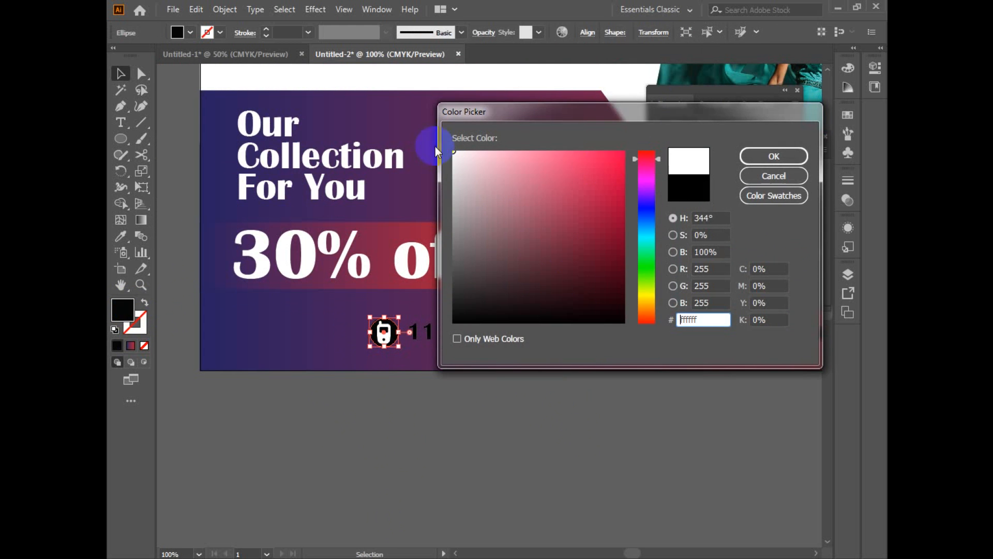
click(746, 163)
Step: Fill the phone glyph inside the white circle dark grey (1e1e1e)
click(384, 329)
double_click(149, 311)
drag(481, 168, 453, 302)
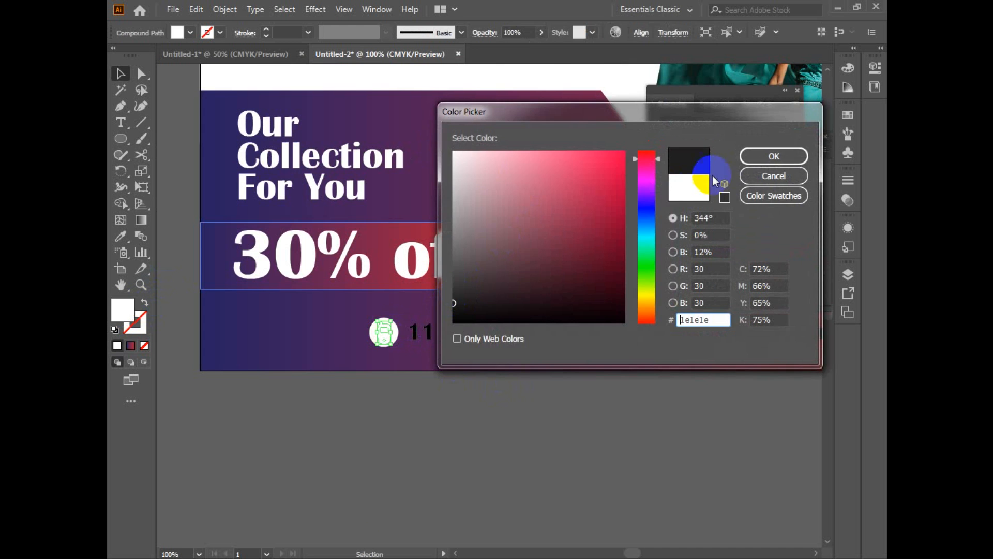
click(750, 161)
click(454, 405)
key(space)
drag(454, 405, 413, 430)
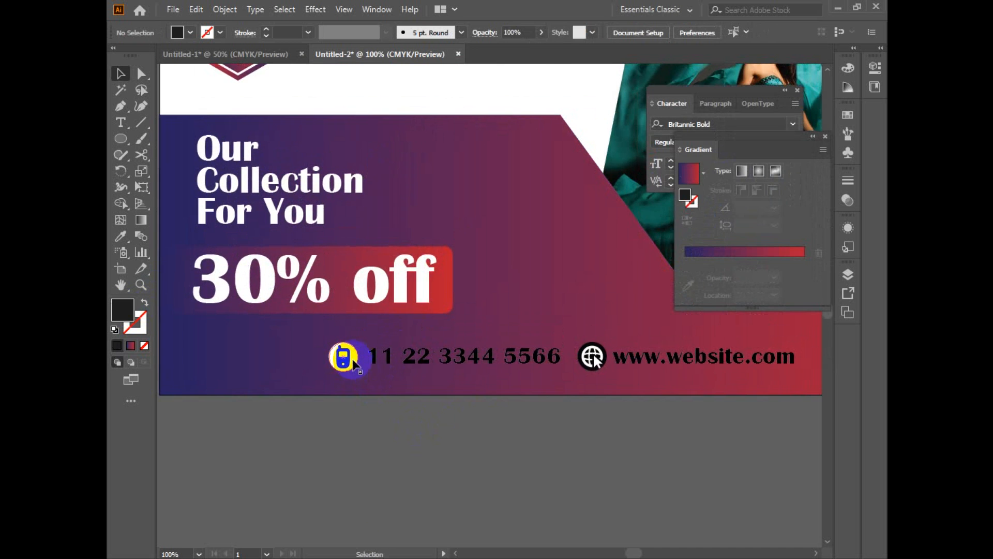
click(274, 356)
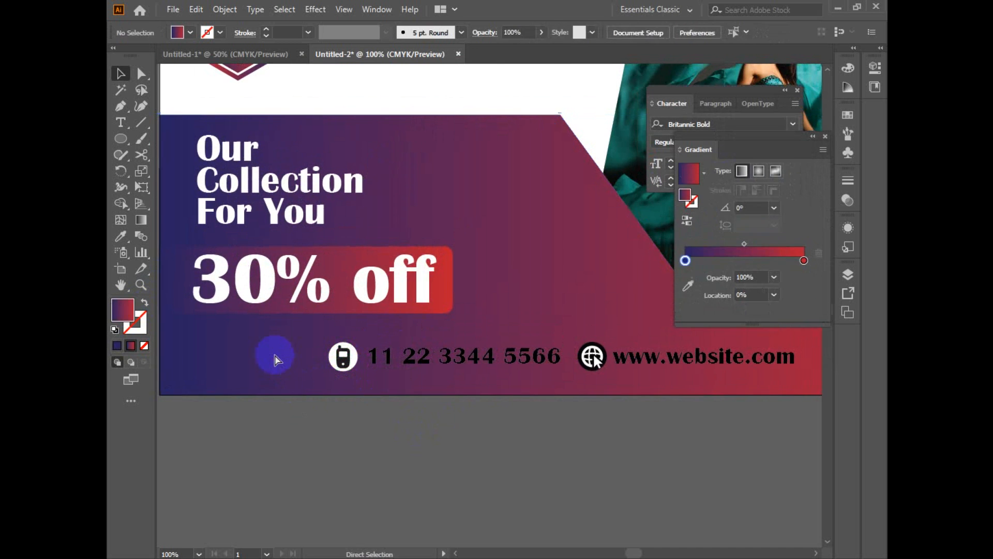
Step: Fill the contact phone number white and move it together with its icon beneath the 30% off label
drag(285, 349, 358, 375)
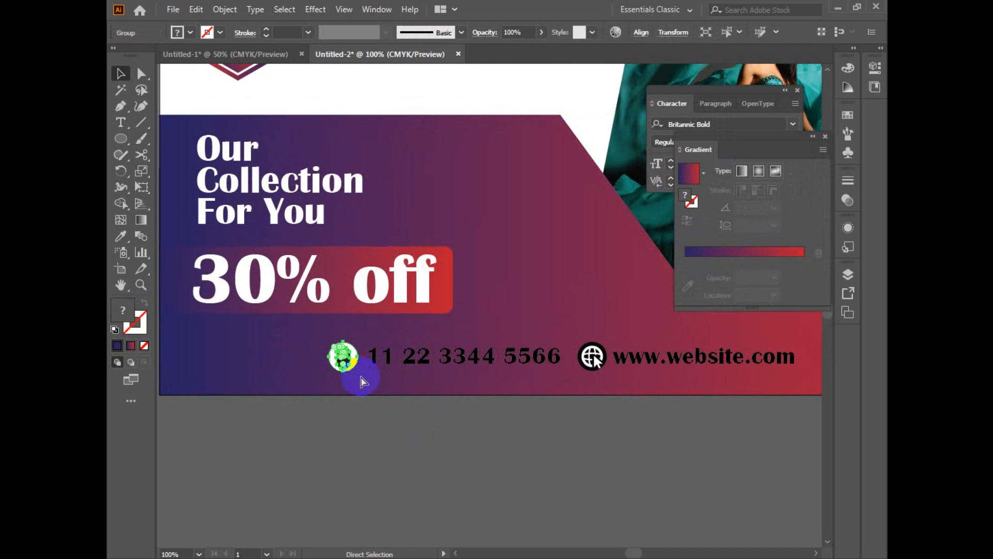
click(460, 359)
double_click(123, 310)
click(483, 151)
drag(478, 138, 454, 139)
click(770, 152)
drag(265, 335, 336, 357)
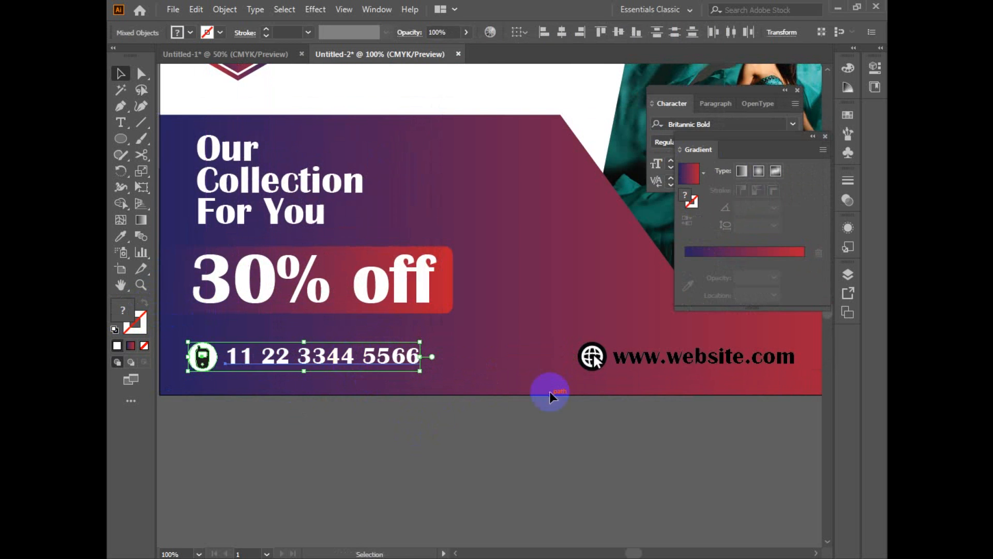
drag(587, 390, 402, 391)
click(423, 431)
Step: Isolate the globe glyph within its icon group and fill it dark grey
click(415, 356)
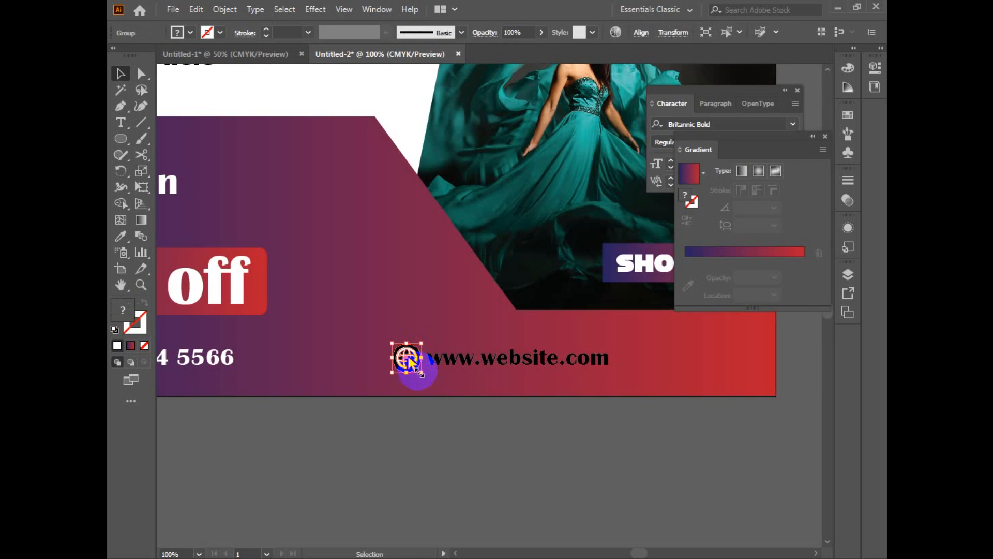
double_click(409, 358)
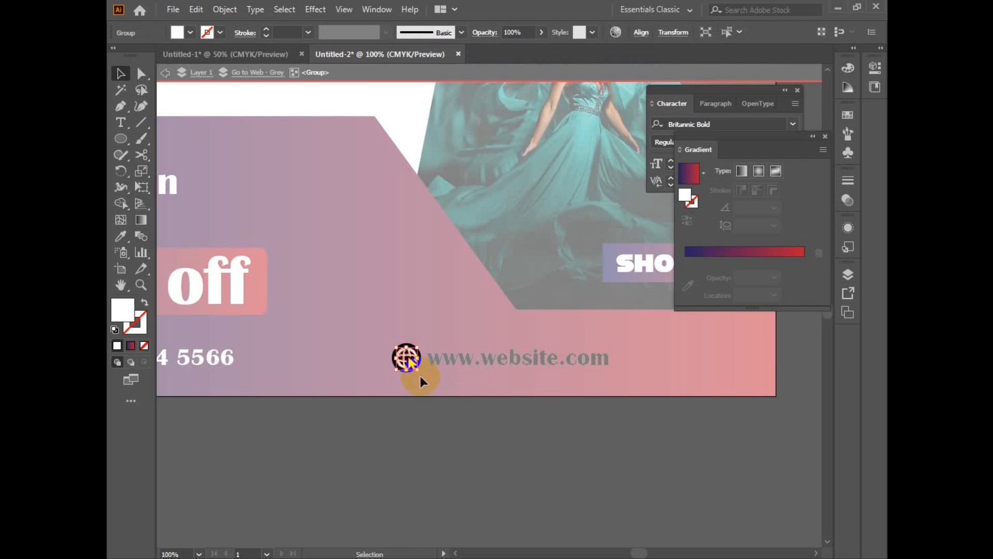
double_click(125, 311)
drag(530, 261, 453, 297)
click(763, 156)
Step: Fill the globe icon's circle white by sampling the 30% off lettering, and leave isolation mode
click(422, 345)
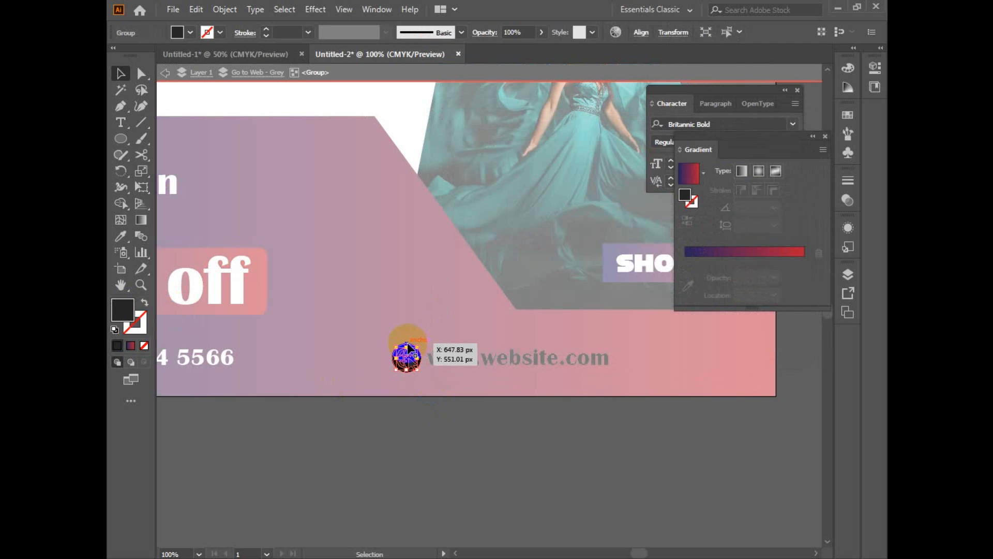
key(i)
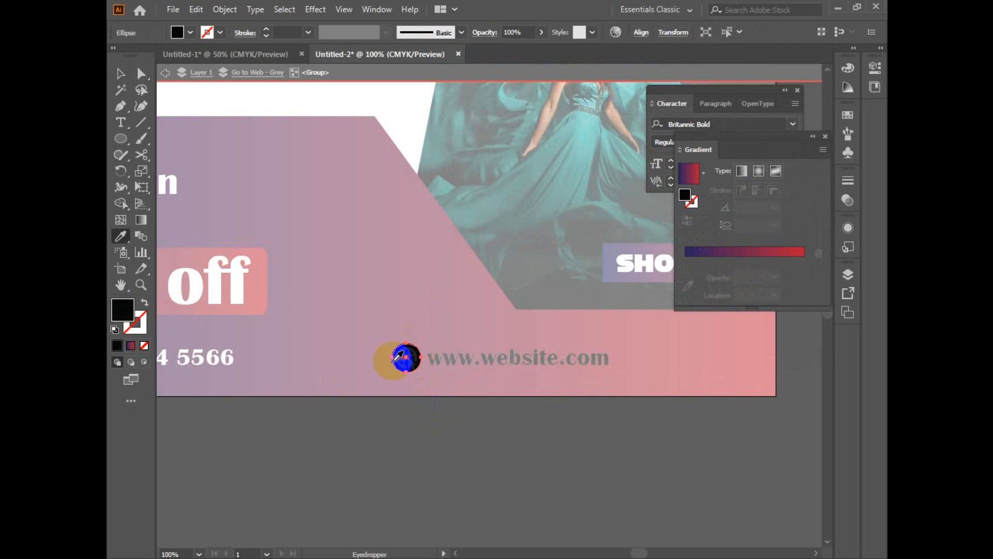
click(230, 292)
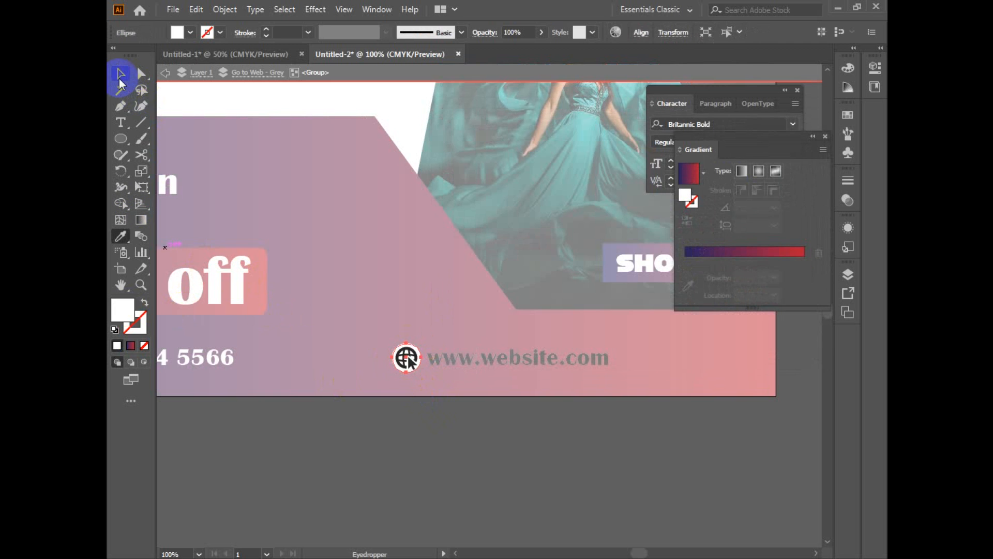
click(121, 82)
double_click(357, 334)
click(557, 373)
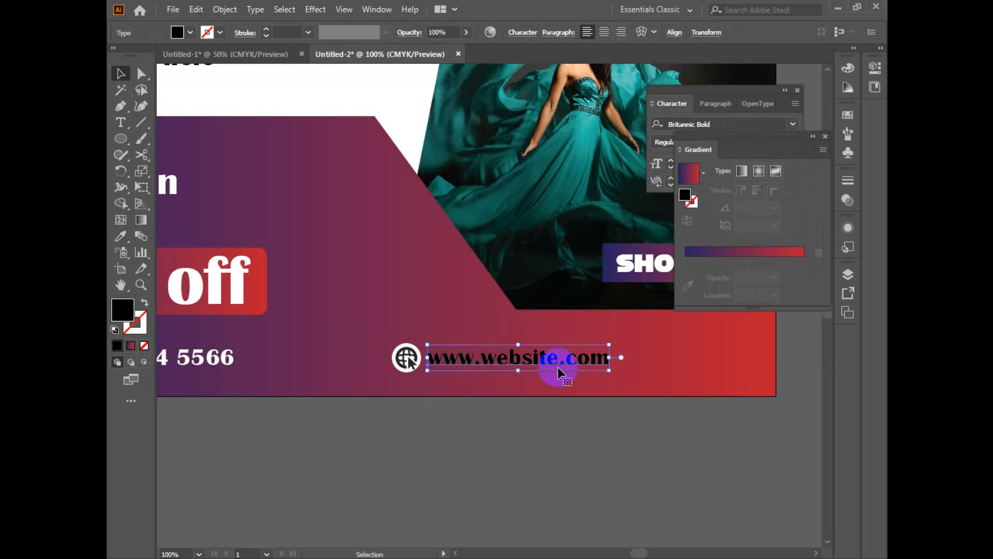
key(i)
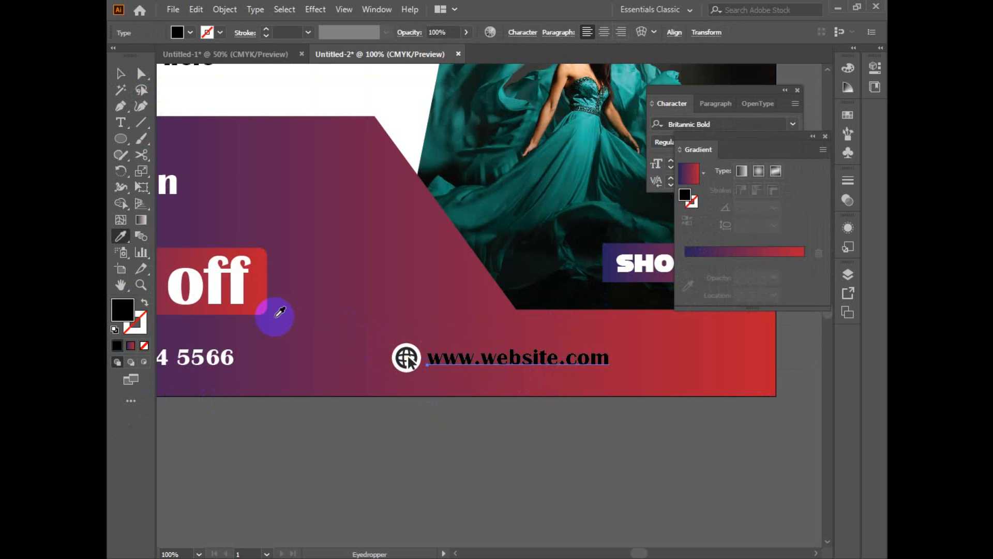
click(389, 96)
Step: Group the website text with its globe icon and move the group beside the contact phone number
key(v)
mouse_move(362, 333)
mouse_down()
mouse_move(548, 386)
mouse_move(716, 386)
mouse_move(583, 416)
mouse_up()
key(ctrl+g)
key(ctrl+minus)
drag(614, 352, 569, 465)
click(569, 439)
key(ctrl+minus)
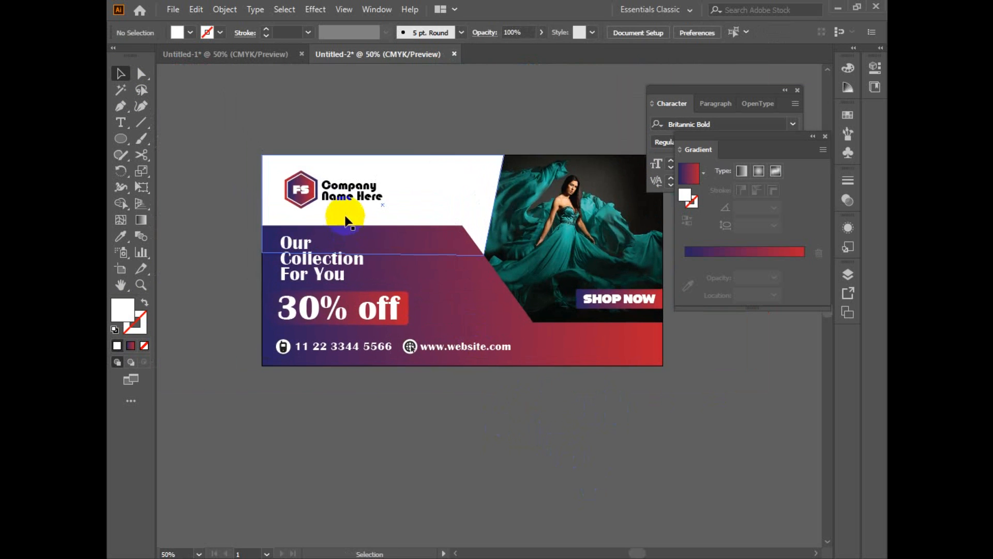
click(344, 198)
drag(579, 428, 574, 428)
Step: Group the phone icon with its number and move the complete contact row to the banner's lower-right corner
click(306, 347)
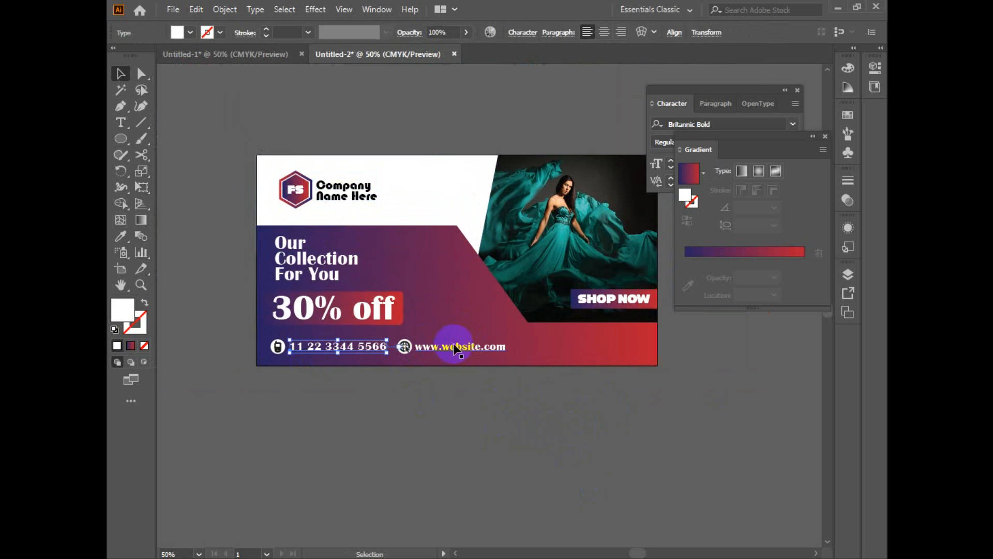
shift+click(279, 345)
click(319, 386)
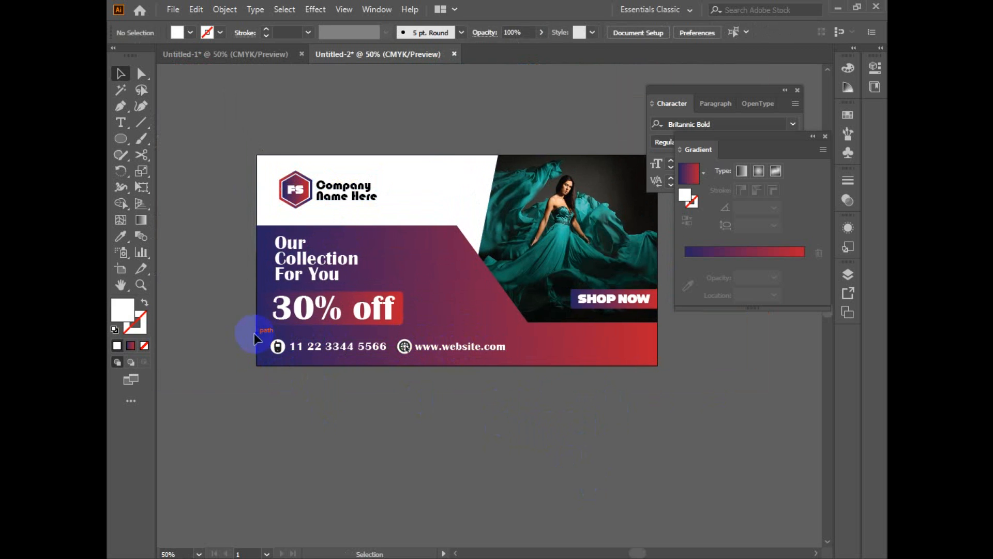
drag(386, 359, 385, 359)
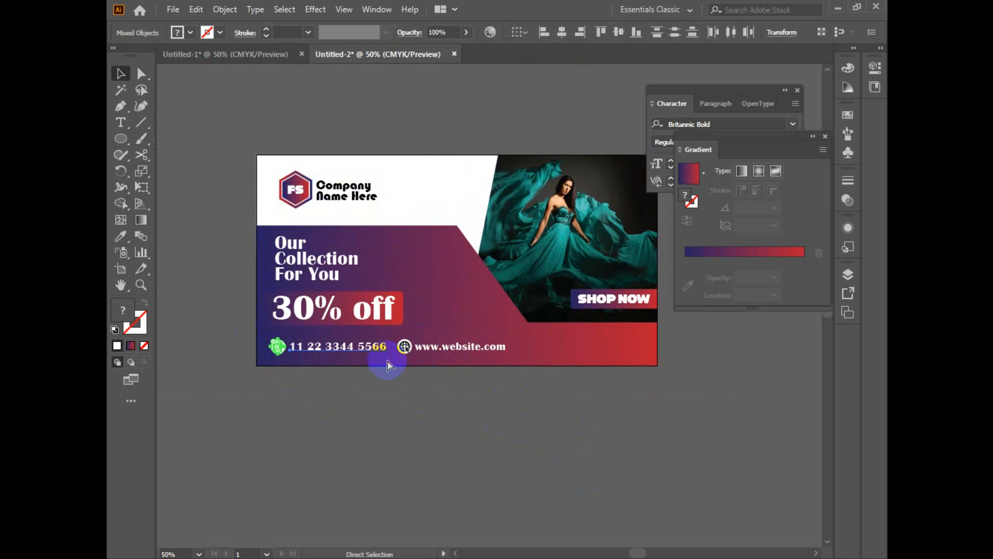
key(ctrl+g)
drag(498, 415, 632, 344)
key(ctrl+g)
Step: Select the 30% off label and the Our Collection For You headline and nudge them up together by two large steps
click(343, 341)
click(401, 288)
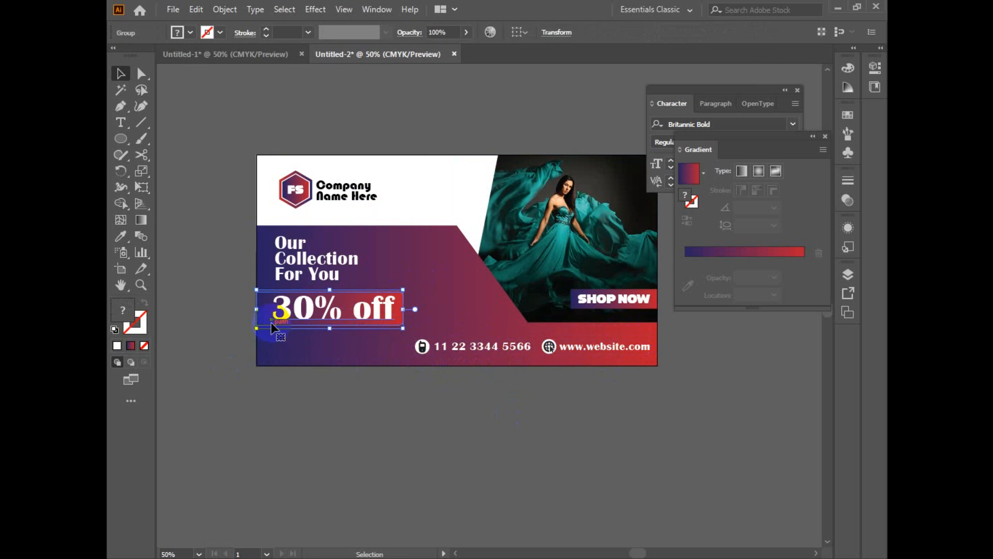
shift+click(278, 276)
key(shift+Up)
key(shift+Up)
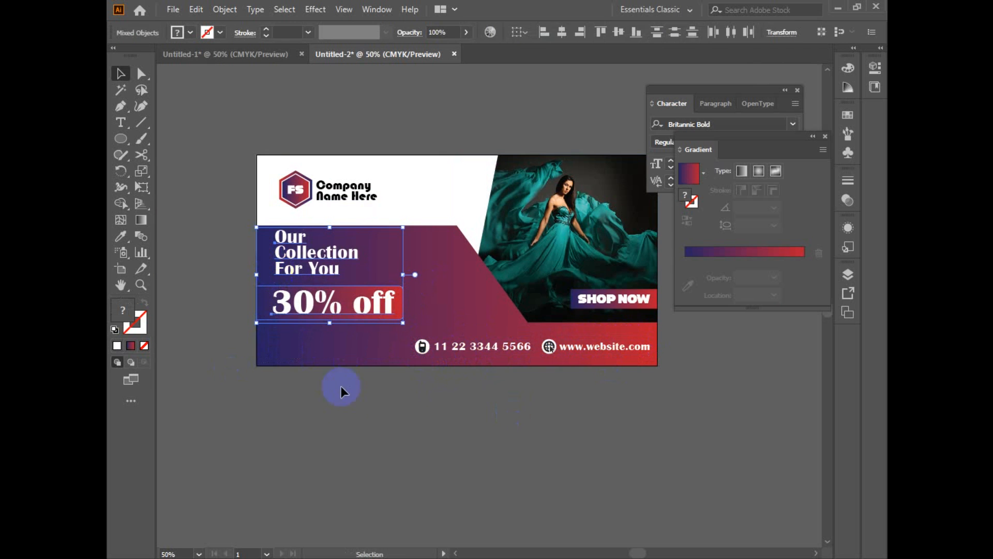
Step: Nudge the 30% off label up by three steps, closer to the Our Collection For You headline
click(355, 431)
ctrl+click(356, 429)
drag(390, 365, 352, 497)
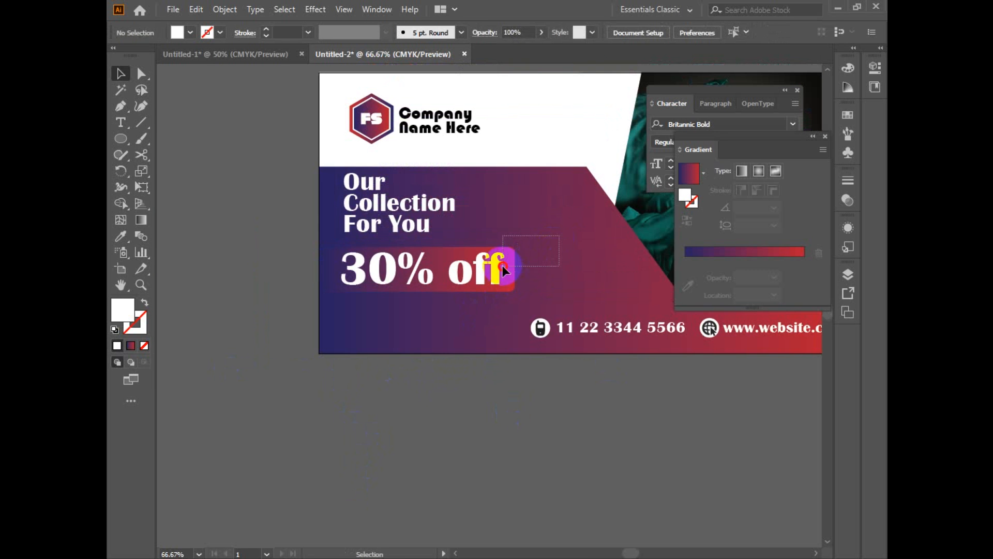
drag(502, 264, 486, 274)
key(Up)
key(Up)
key(Up)
key(Up)
key(Up)
key(Up)
key(Up)
key(Up)
key(Up)
key(Up)
key(Up)
key(Up)
key(Up)
key(Up)
key(Up)
key(Up)
key(Up)
key(Up)
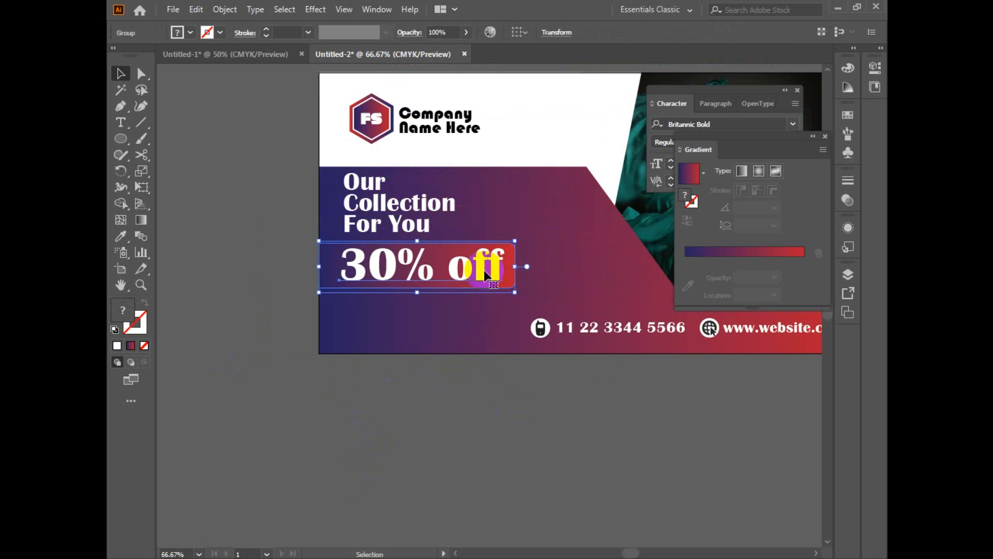
click(217, 284)
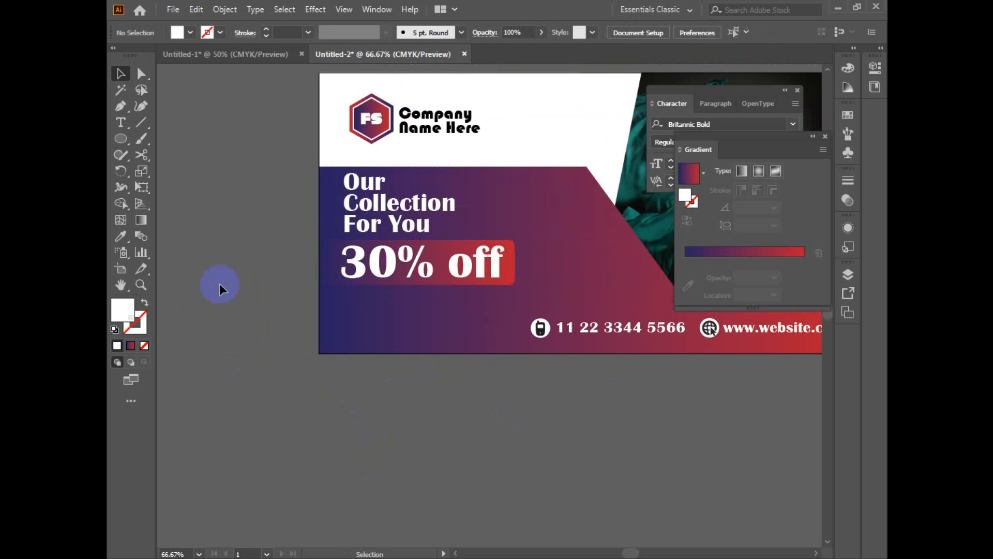
Step: Move the character settings clear of the artwork and set the font for new text to Lato Light
click(119, 121)
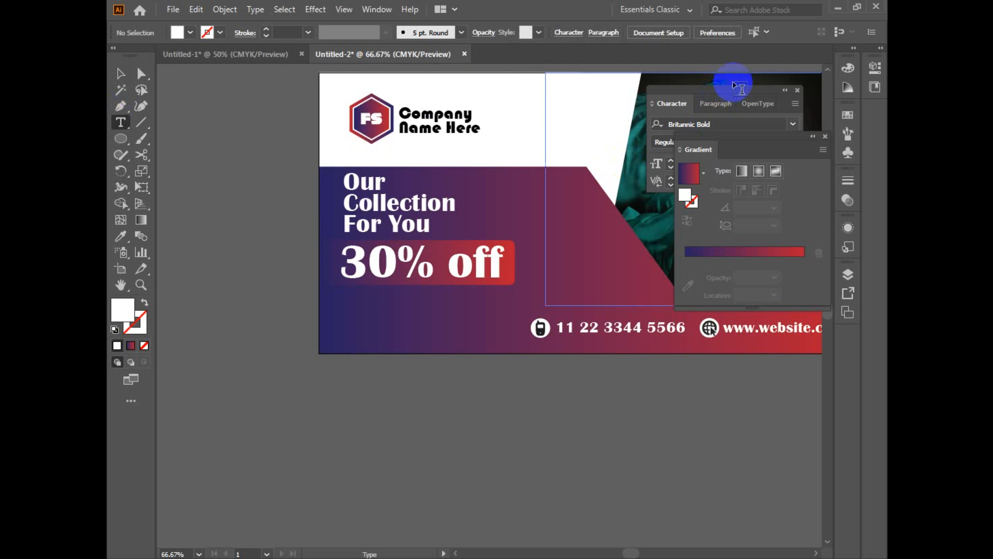
click(733, 91)
drag(764, 86, 286, 89)
click(272, 122)
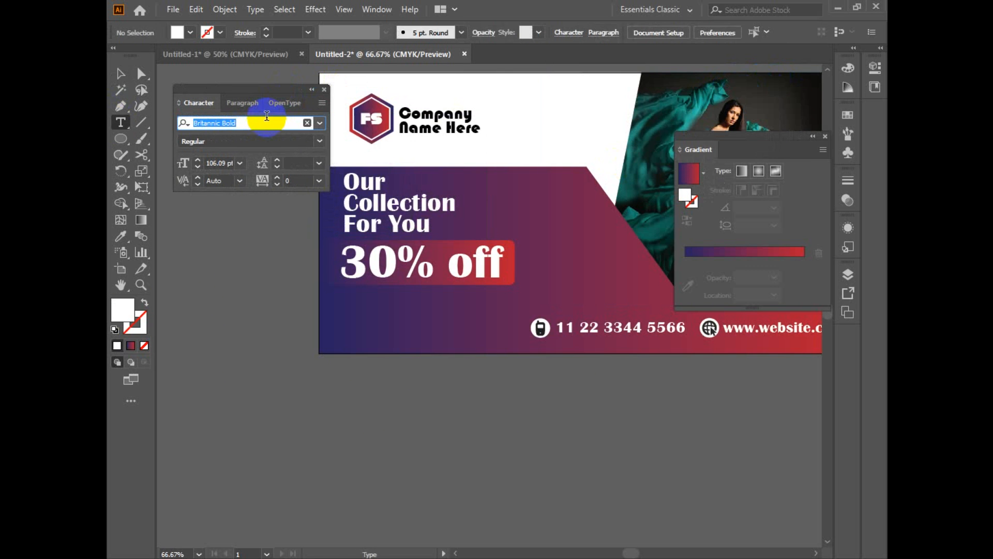
text(lat)
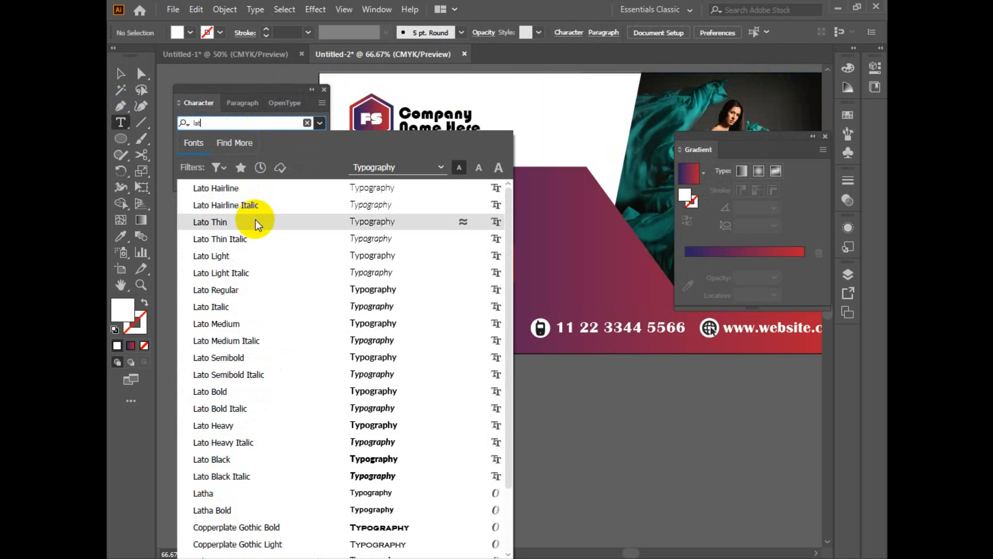
click(278, 253)
Step: Create a placeholder text area below the 30% off label and set its font size to 20 pt
drag(345, 301, 506, 342)
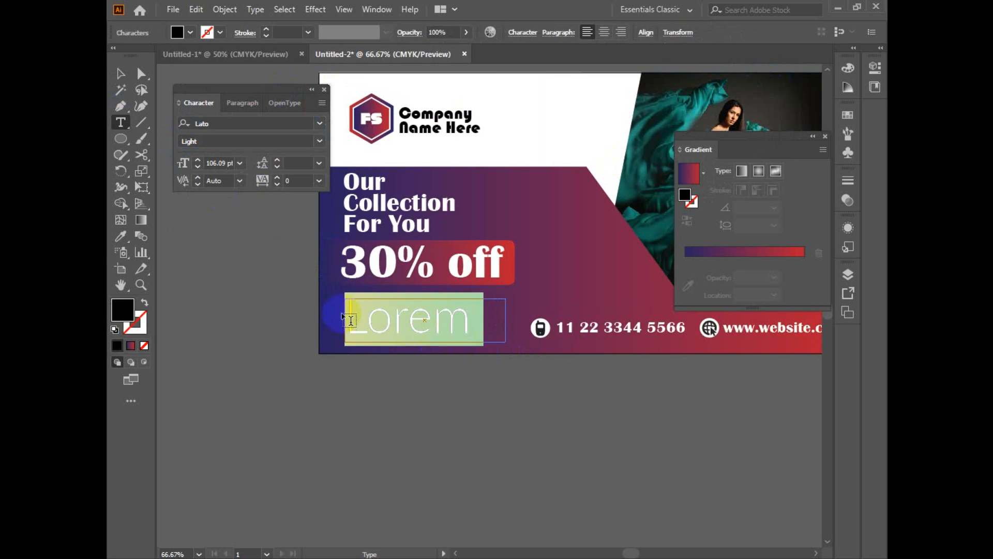
click(120, 75)
click(220, 163)
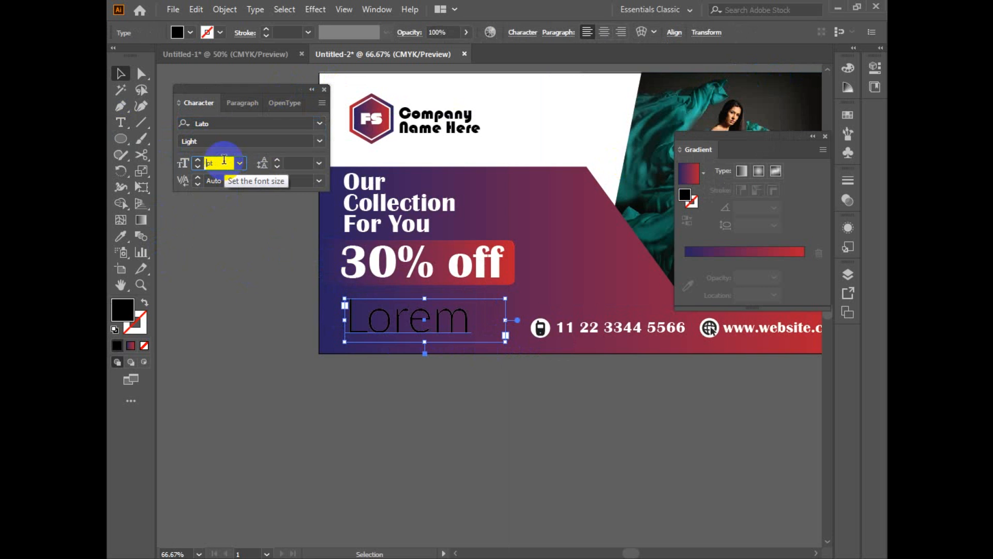
text(20)
key(Return)
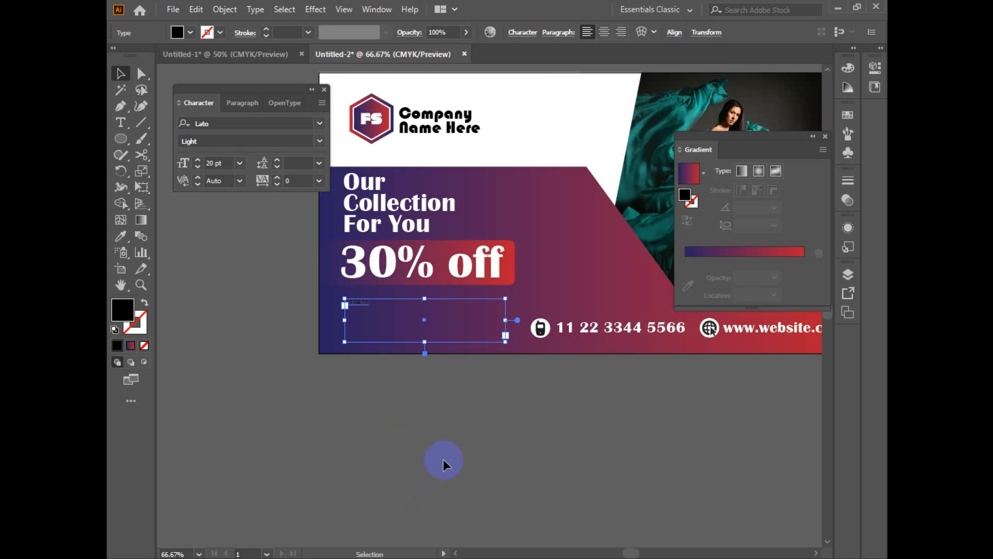
Step: Try a wider placeholder text area below the 30% off label with 30 pt leading
click(443, 458)
key(t)
drag(331, 298, 508, 336)
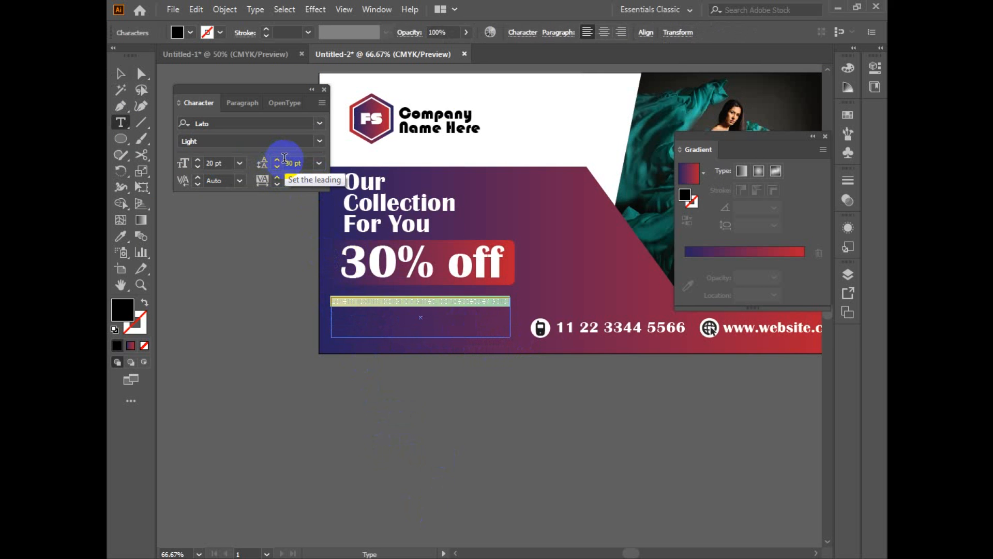
click(121, 74)
click(472, 355)
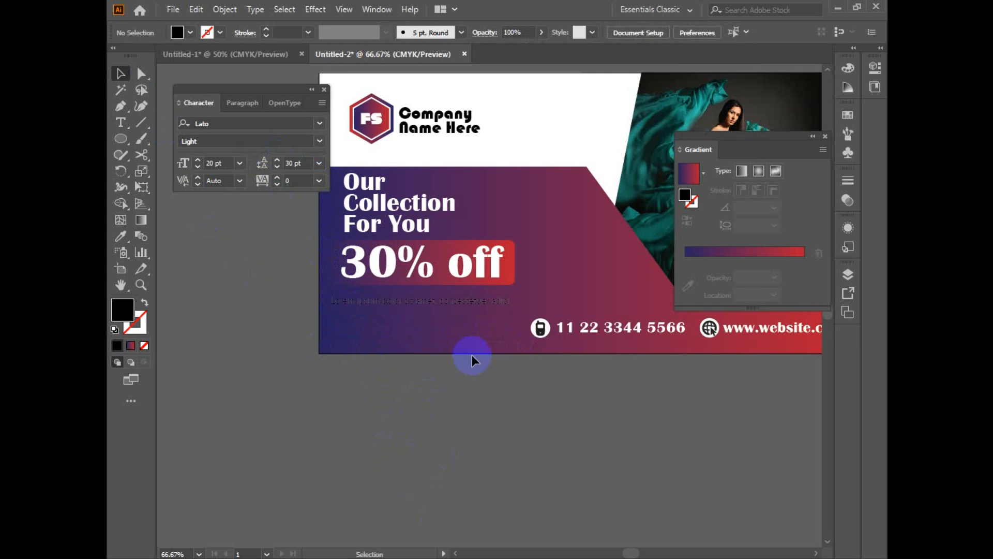
Step: Set the placeholder text's leading to 22 pt and clear the draft text area from the banner
key(ctrl+plus)
key(ctrl+plus)
scroll(492, 300, up, 2)
click(525, 212)
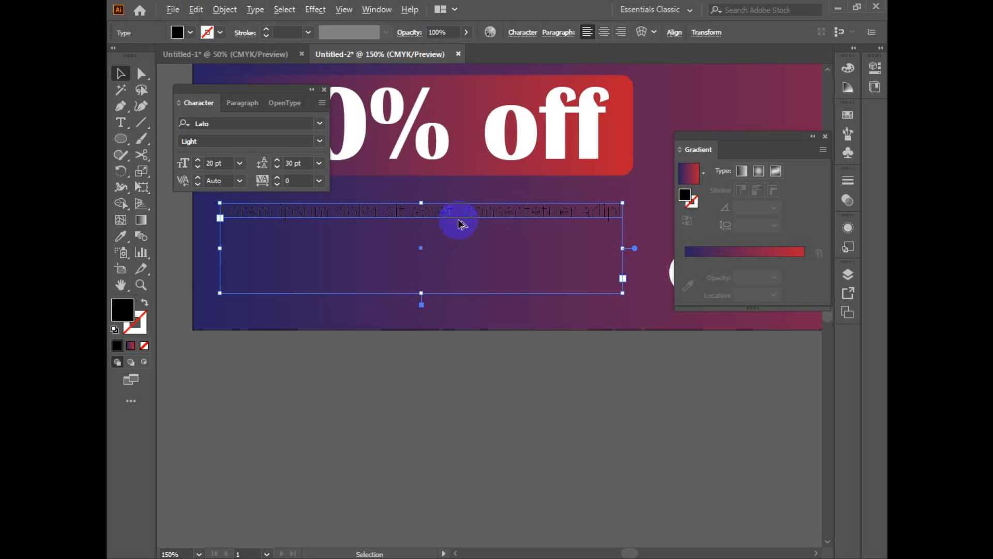
click(472, 399)
key(ctrl+minus)
key(ctrl+minus)
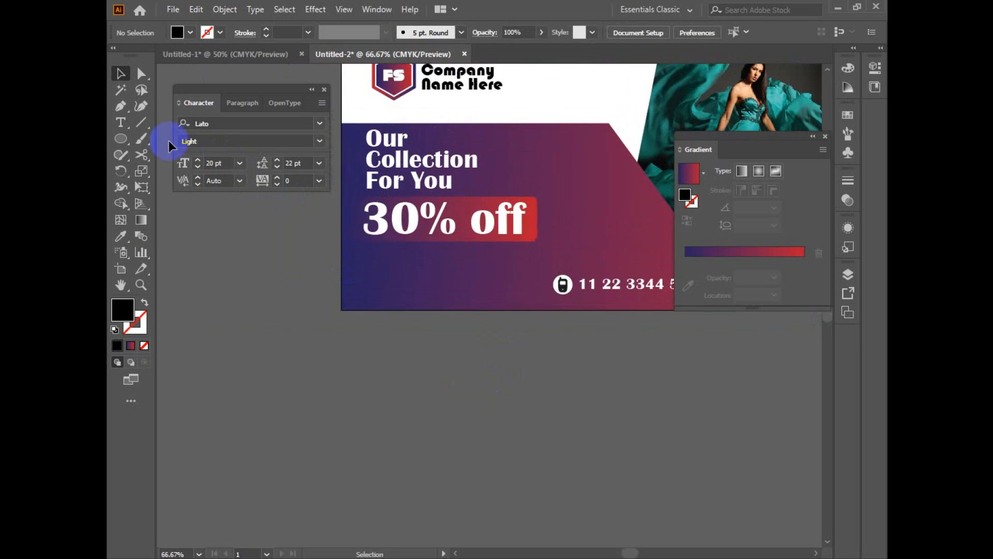
Step: Place a Lorem ipsum paragraph in a text area directly below the 30% off label
click(121, 122)
drag(322, 352, 516, 284)
click(122, 78)
click(533, 397)
Step: Fill the Lorem ipsum paragraph with white
key(space)
drag(546, 398, 520, 448)
click(467, 328)
double_click(122, 309)
click(773, 155)
click(496, 449)
Step: Enlarge the grouped FS logo and company name slightly within the banner's white header area
key(z)
alt+click(532, 405)
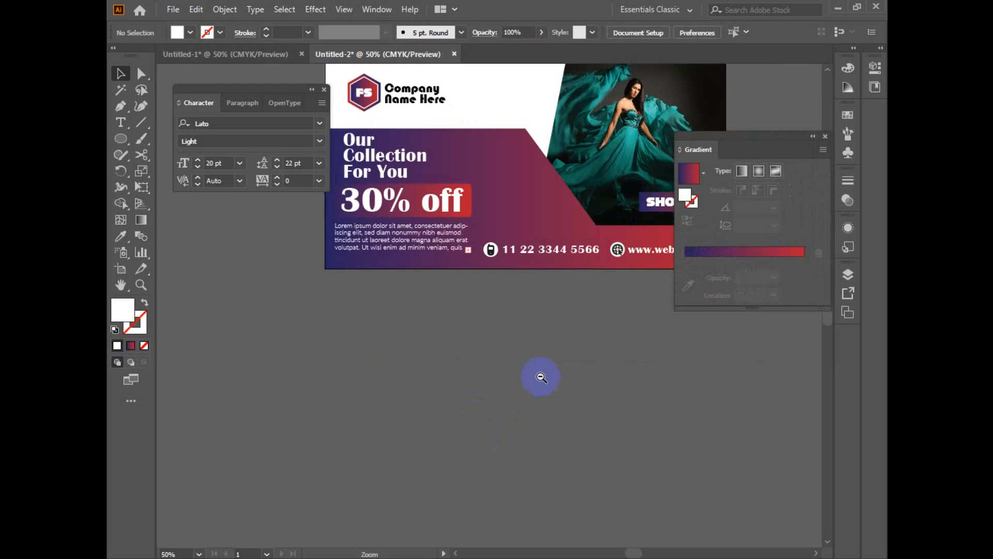
ctrl+alt+click(541, 377)
drag(554, 320, 530, 408)
key(ctrl+space)
ctrl+click(533, 400)
drag(533, 323, 598, 473)
click(508, 250)
click(414, 267)
drag(424, 270, 442, 281)
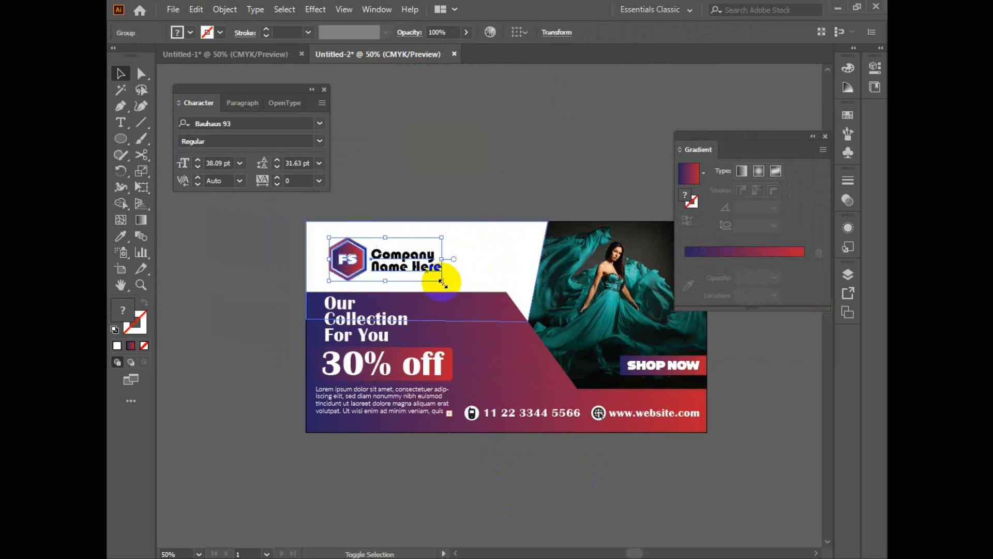
click(492, 448)
drag(482, 336, 455, 334)
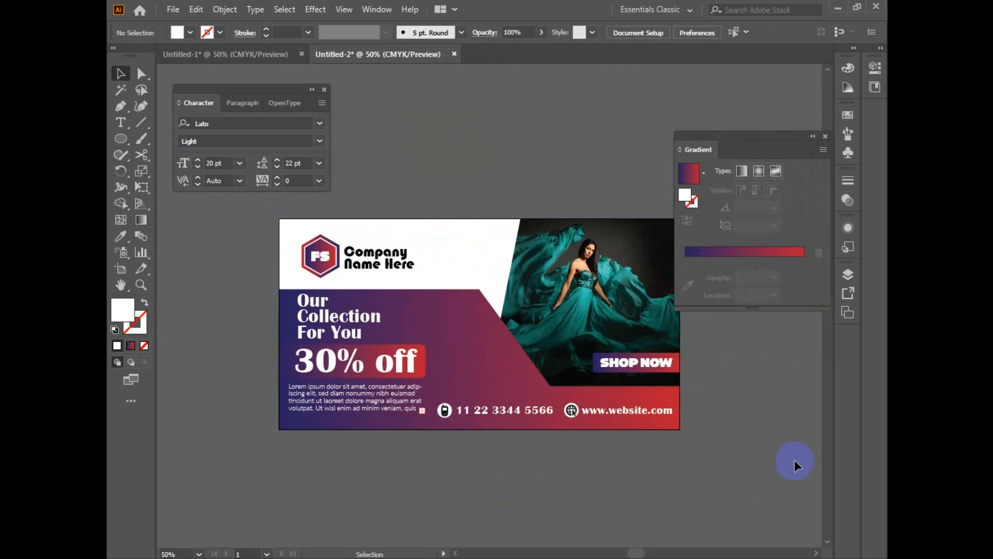
drag(748, 468, 635, 464)
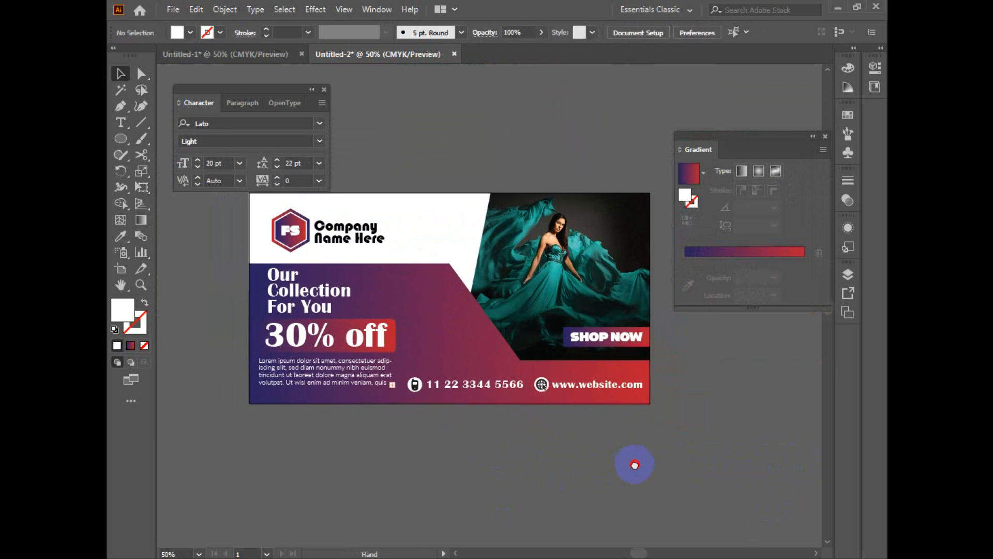
drag(545, 459, 556, 468)
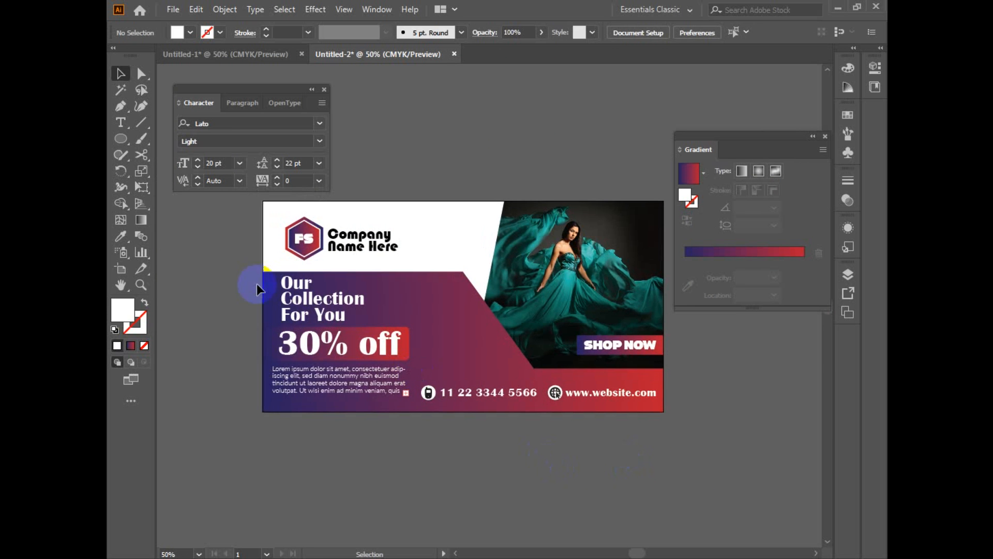
drag(706, 442, 705, 444)
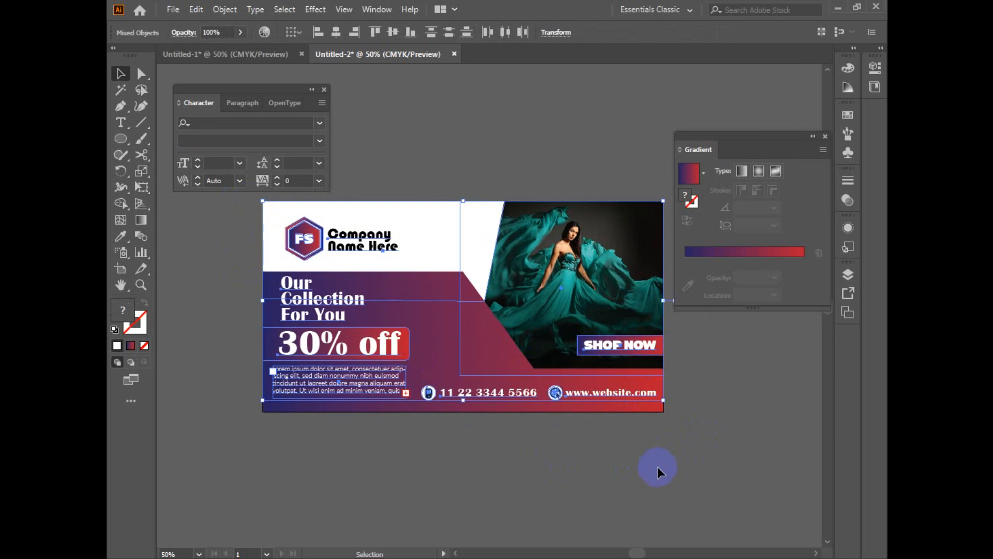
key(a)
click(657, 474)
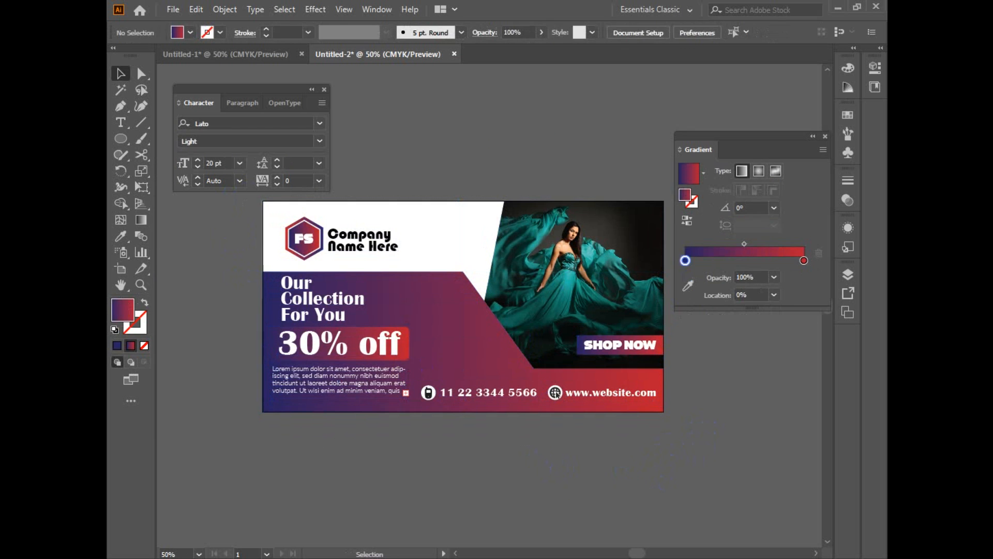
Step: Recolor the white header shape with teal sampled from the model's dress, lightened to a pale aqua of about #c7fff0
click(465, 245)
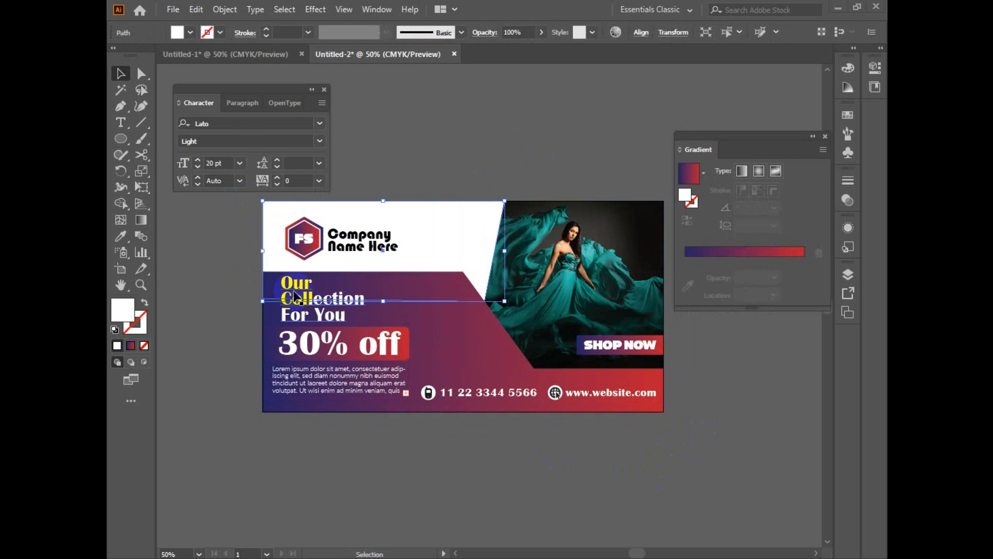
click(122, 236)
click(517, 239)
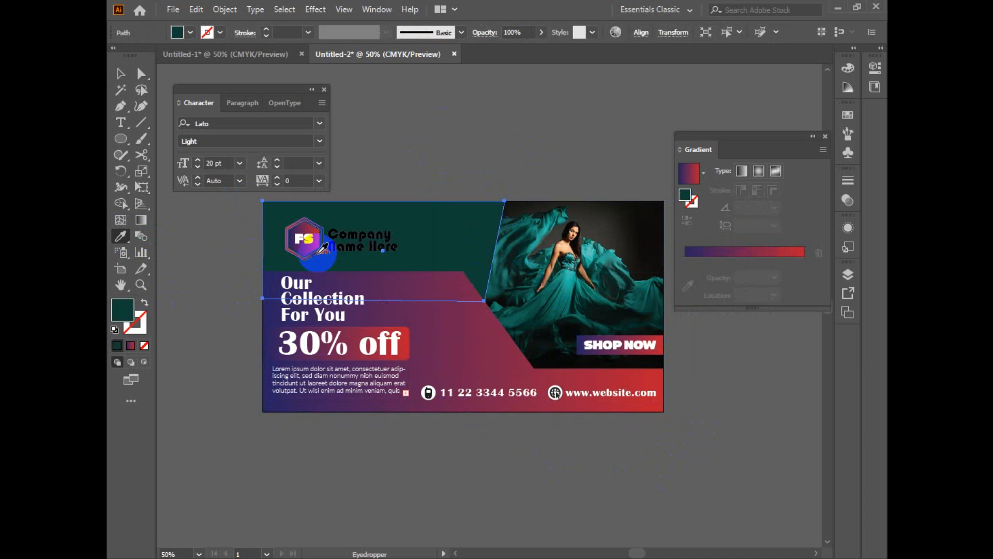
double_click(123, 310)
click(520, 163)
drag(520, 163, 488, 138)
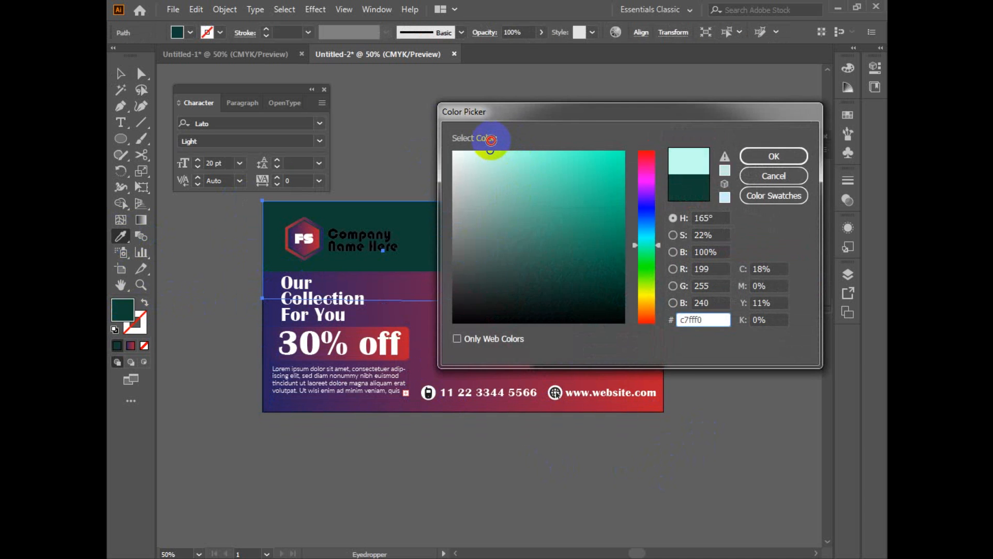
click(773, 156)
key(v)
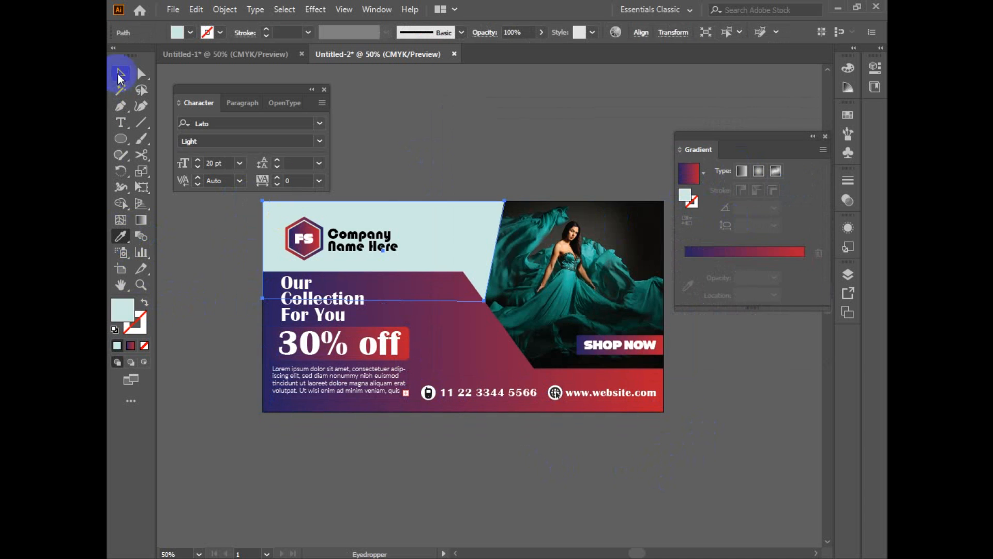
click(445, 134)
click(362, 247)
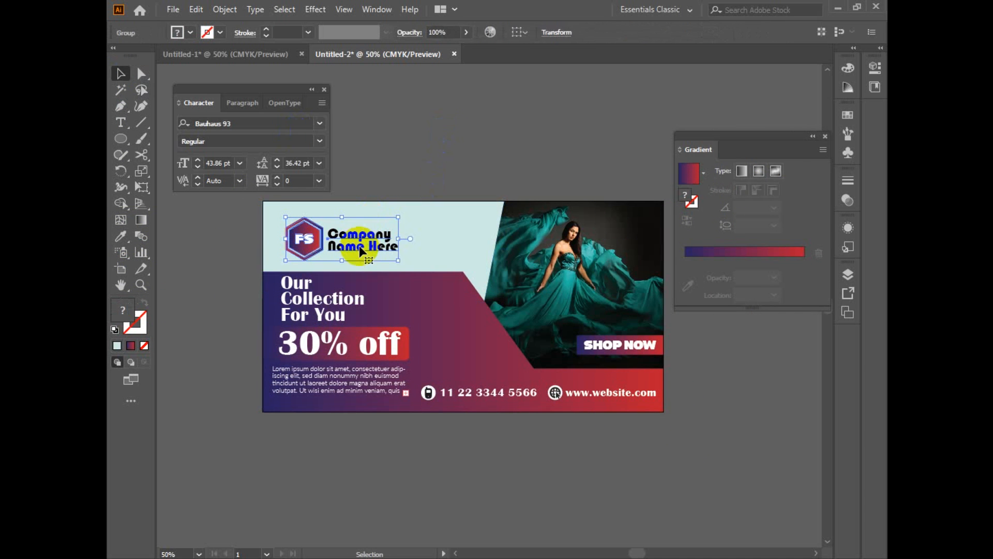
drag(399, 260, 400, 261)
click(504, 447)
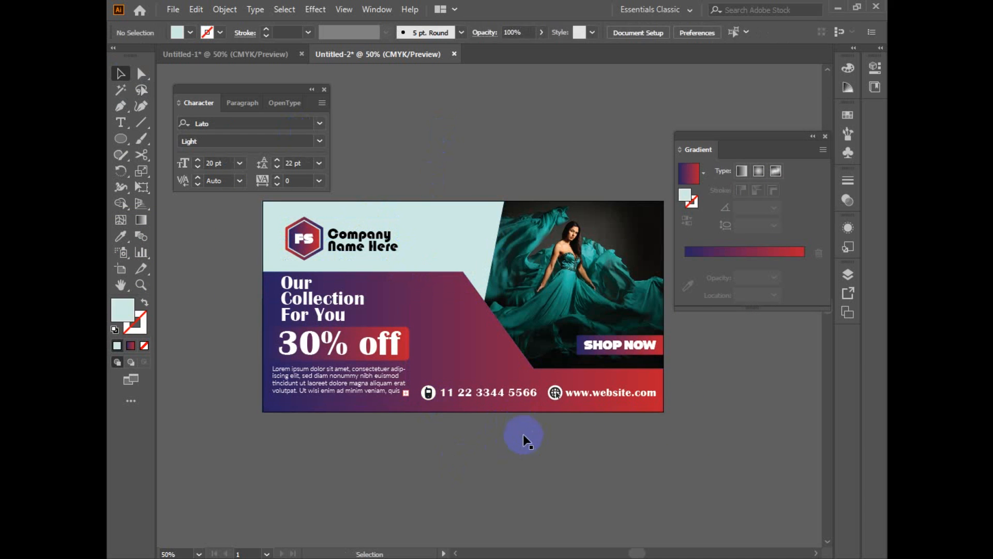
click(491, 338)
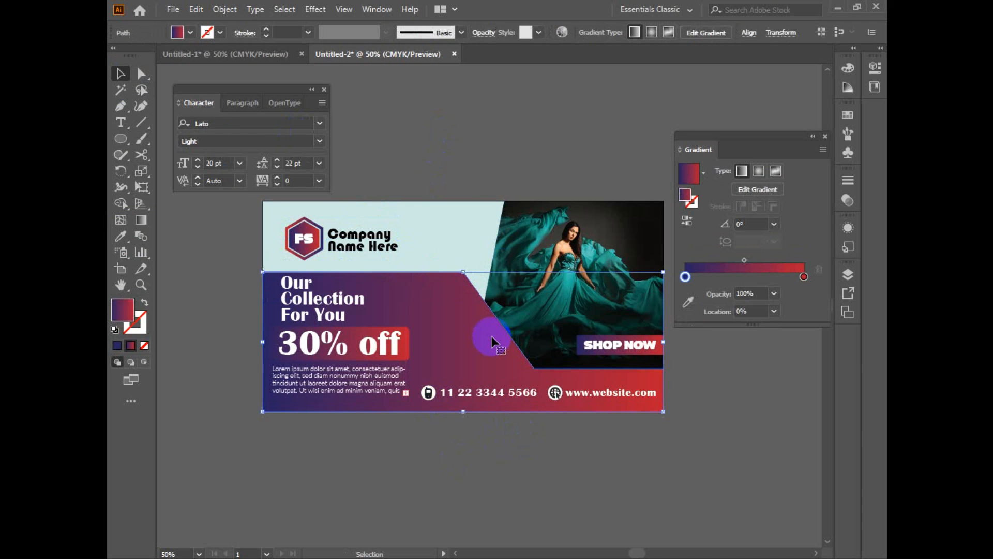
click(513, 465)
Step: Draw an open Pen path parallel to the gradient shape's diagonal edge, continuing horizontally beneath the SHOP NOW button to the banner's edge
click(122, 138)
click(120, 107)
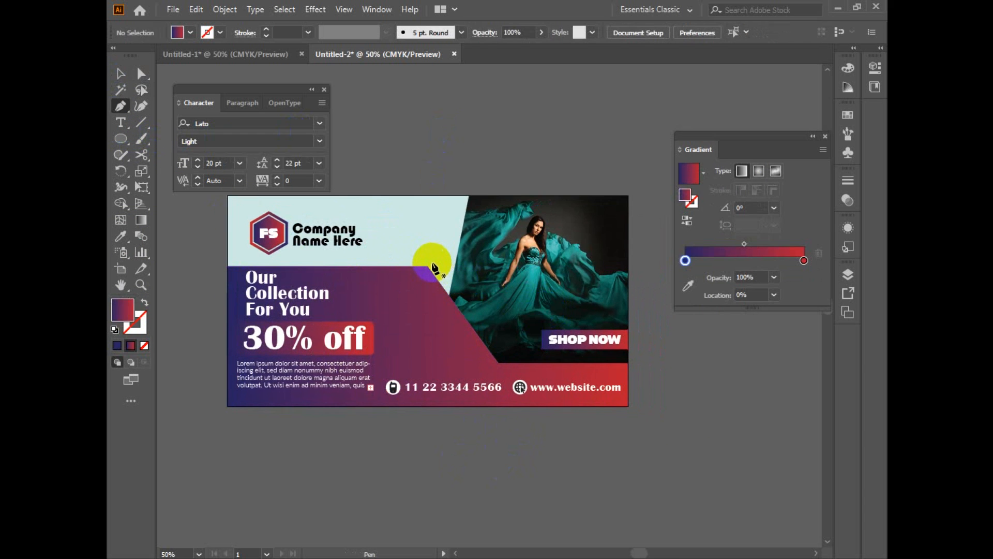
click(430, 265)
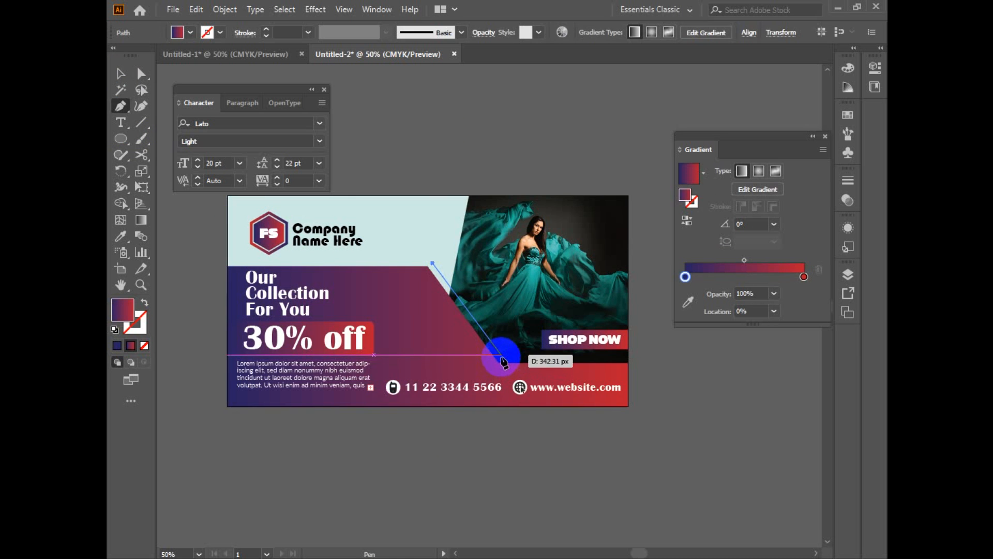
click(501, 354)
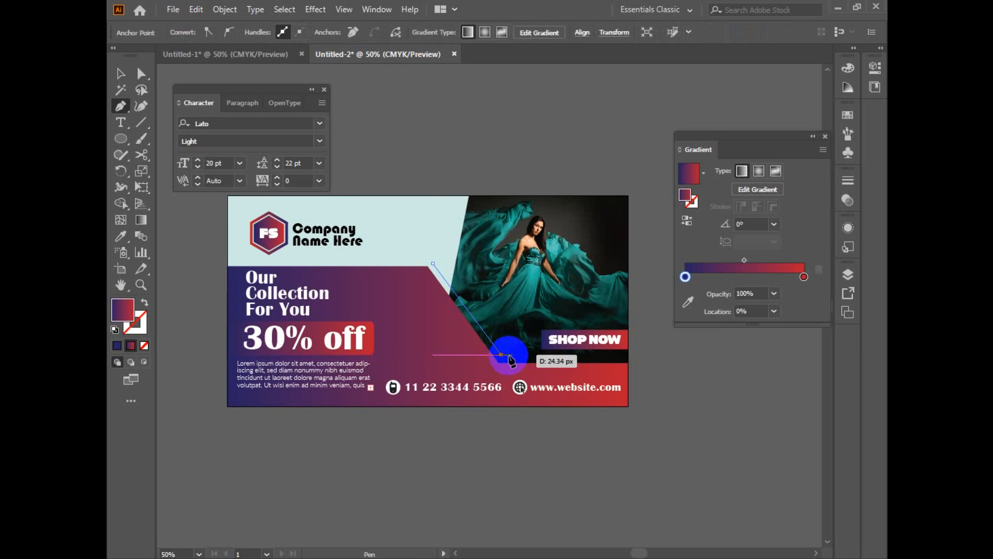
click(627, 355)
Step: Give the new accent path no fill and a solid white 1 pt stroke
click(142, 301)
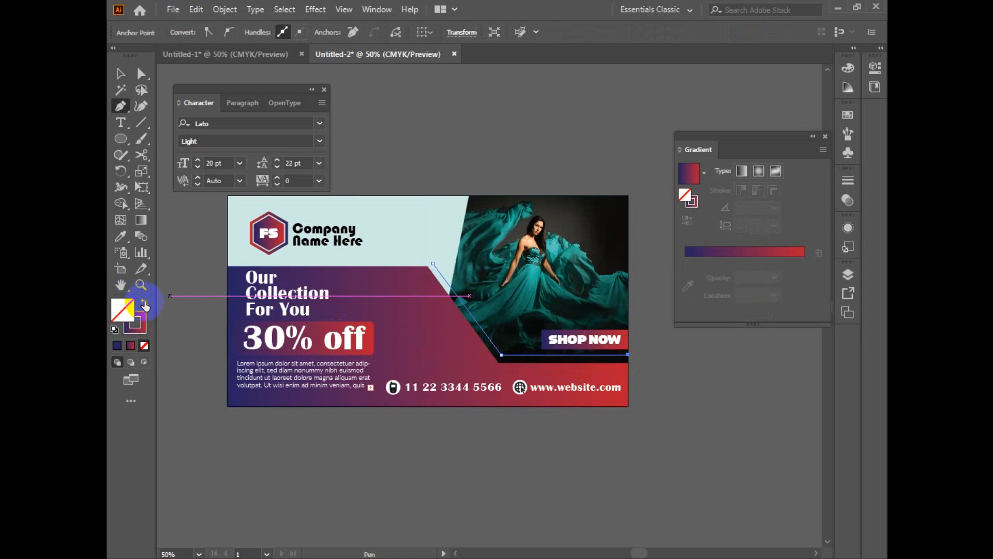
double_click(139, 332)
click(457, 153)
click(774, 165)
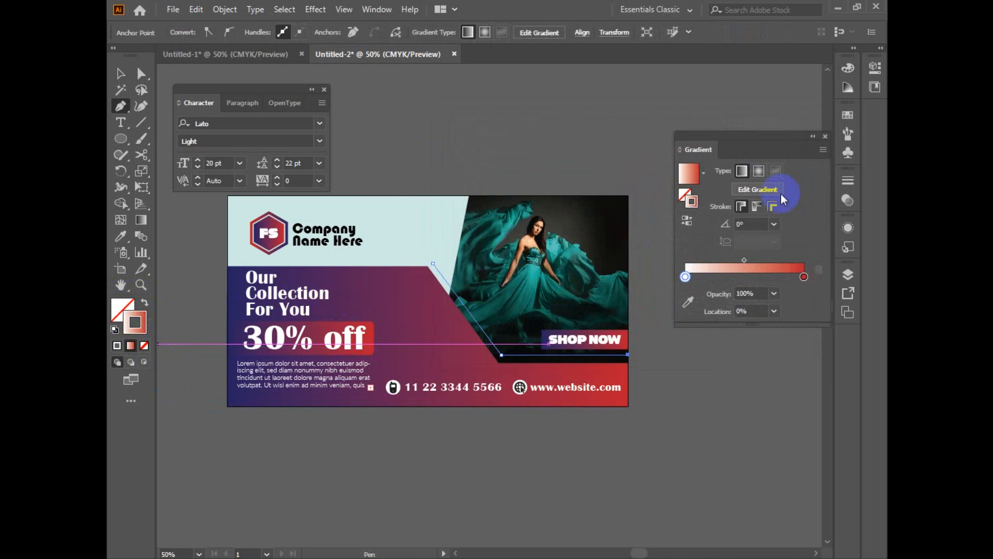
key(v)
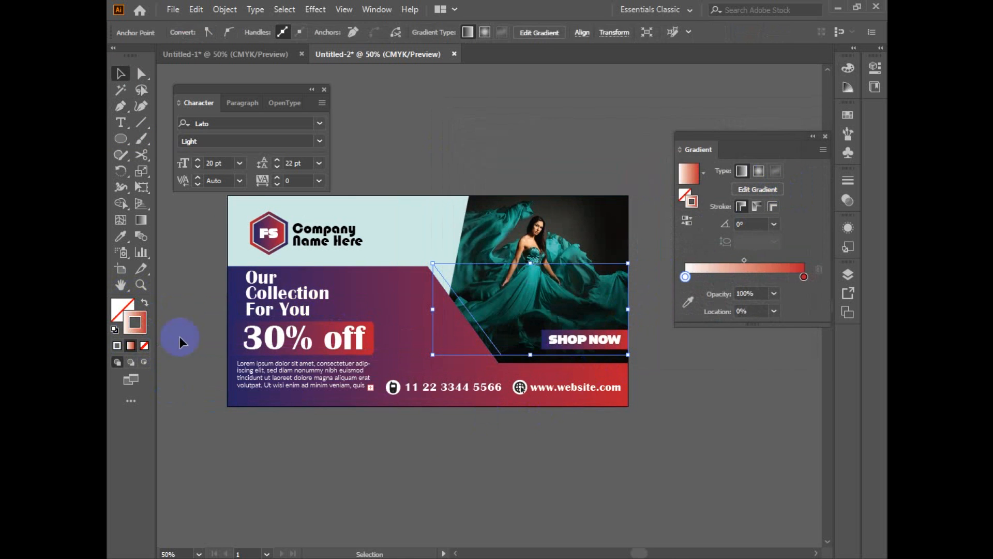
click(118, 347)
click(378, 444)
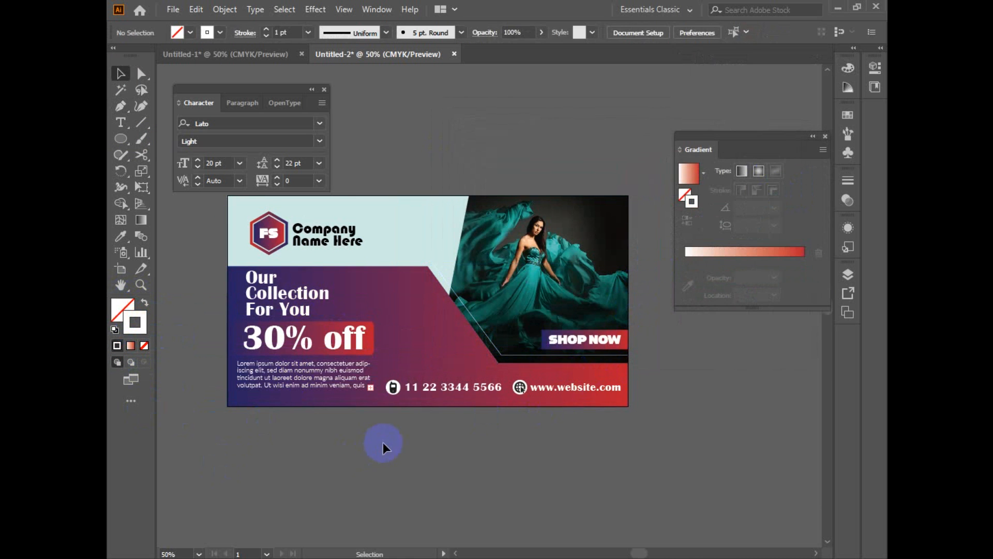
key(space)
drag(532, 448, 506, 471)
scroll(468, 329, up, 2)
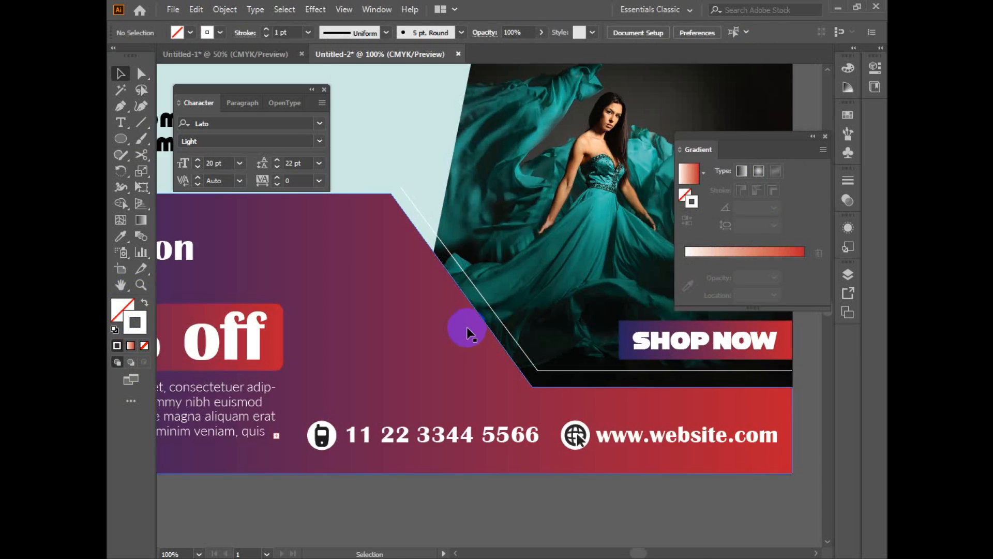
Step: Examine the accent path's upper end and corner anchors against the gradient shape's diagonal edge
click(467, 272)
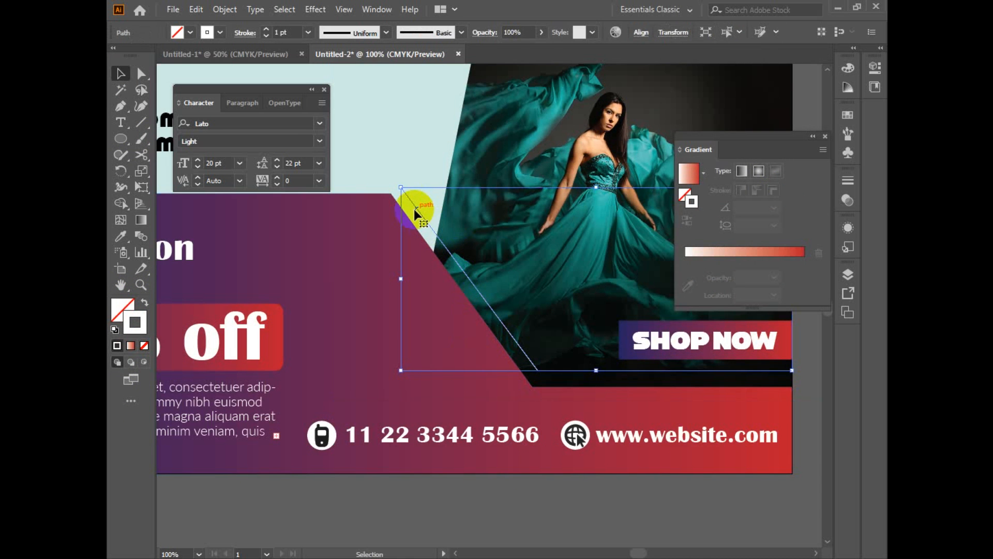
key(a)
click(402, 187)
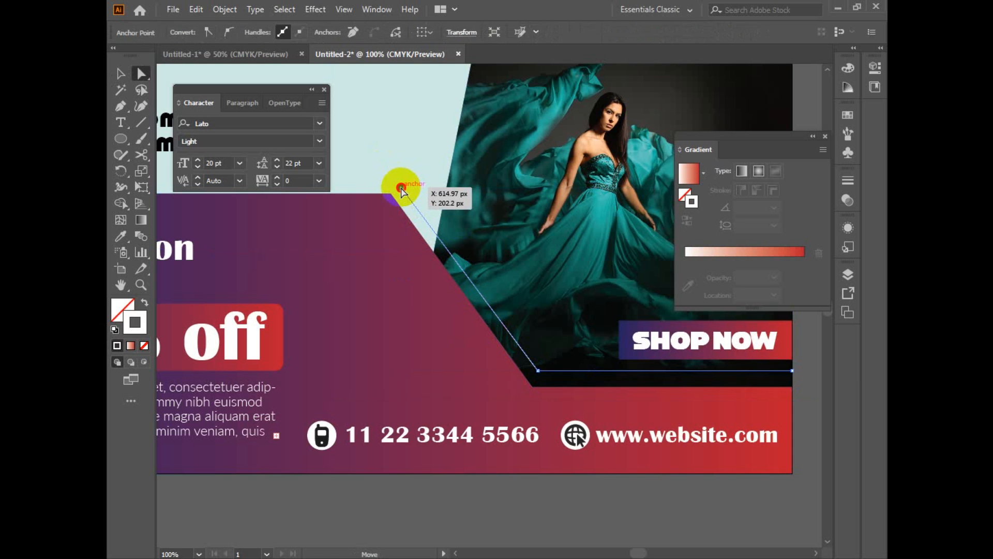
scroll(460, 337, down, 1)
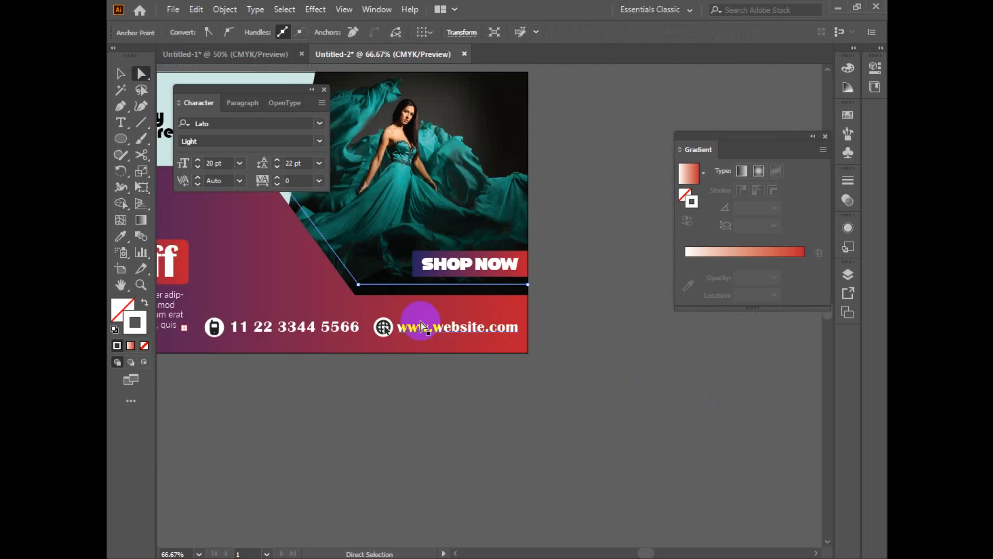
scroll(477, 288, up, 2)
click(524, 237)
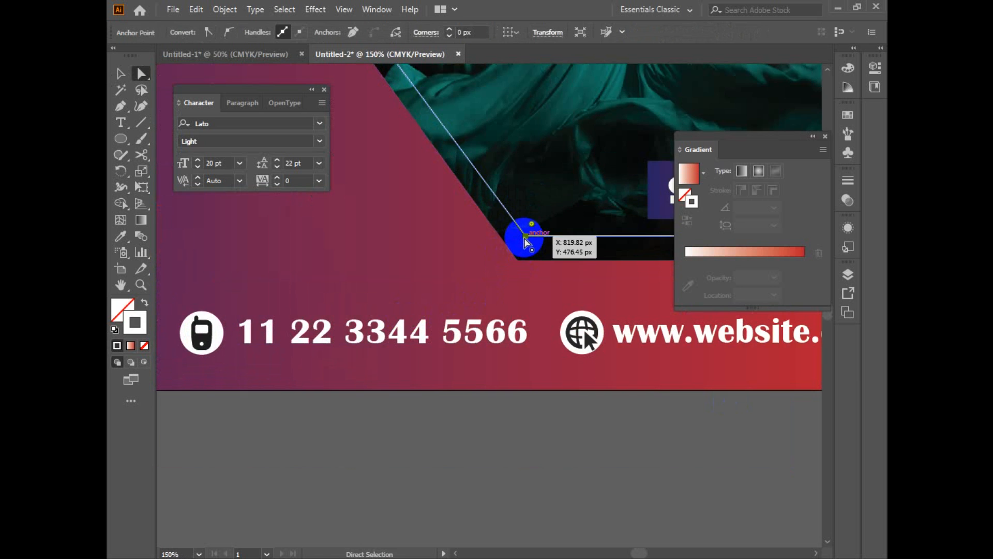
scroll(599, 374, down, 3)
drag(475, 280, 640, 443)
Step: Increase the white accent path's stroke weight to 3 pt
key(v)
click(605, 412)
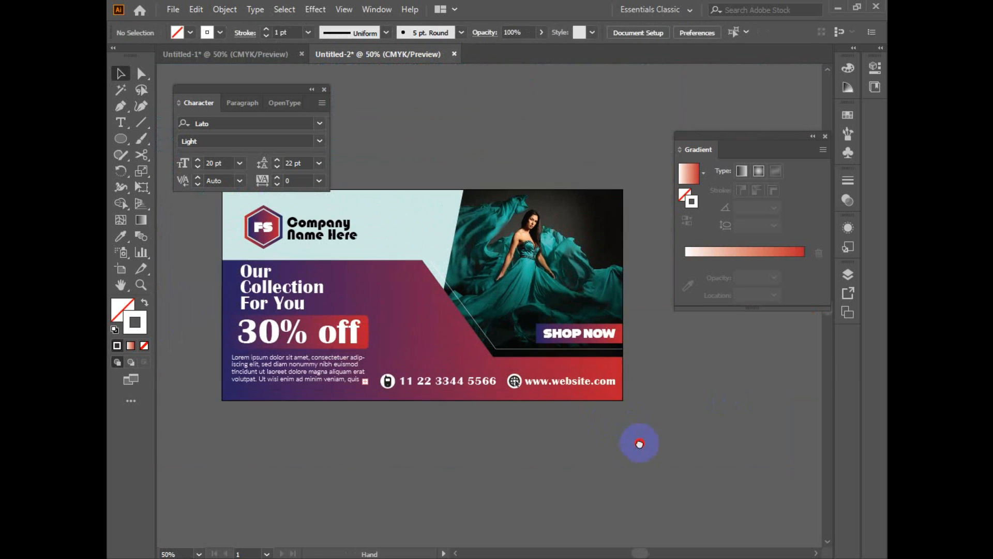
click(545, 351)
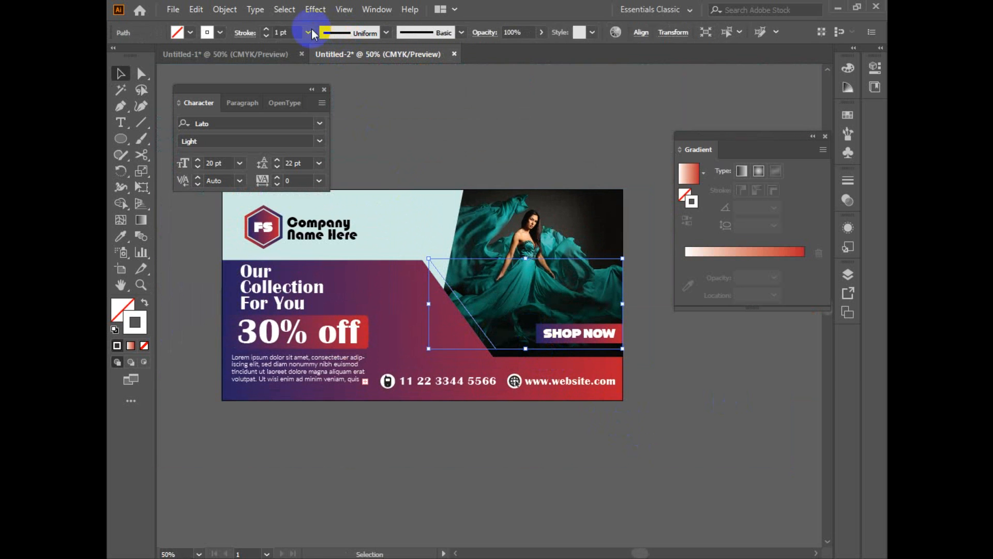
click(519, 154)
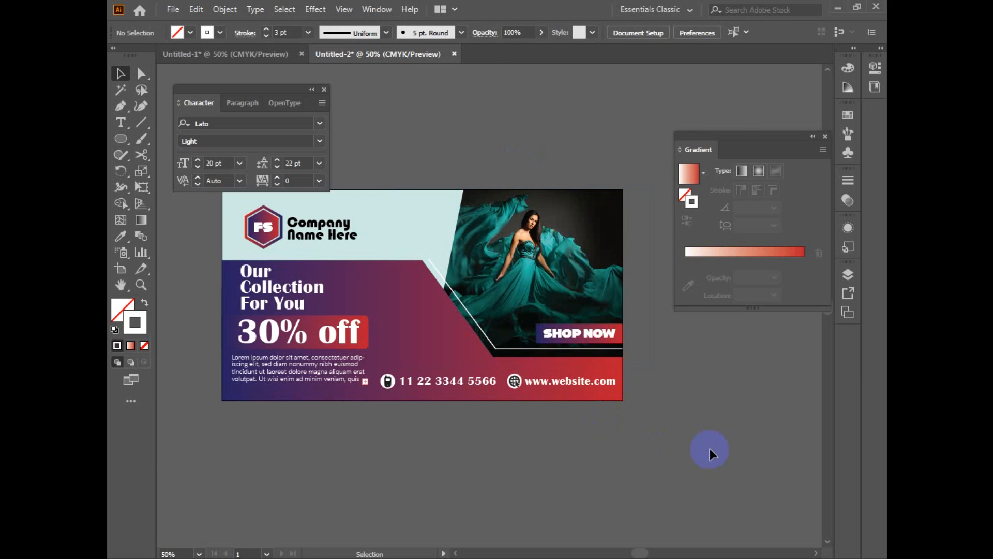
Step: Move the accent line's upper end anchor down along the diagonal to the header's edge beside the photo
drag(420, 416, 456, 437)
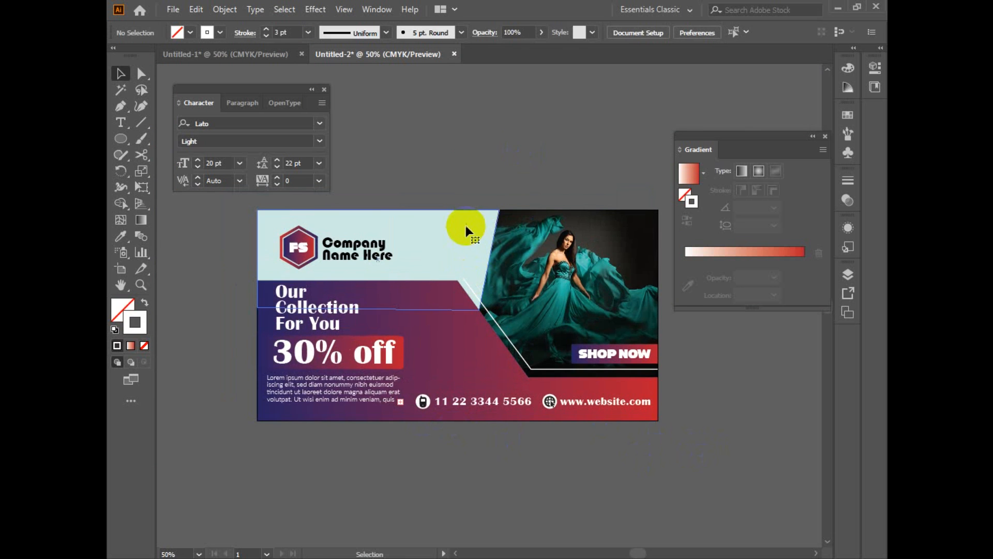
click(464, 228)
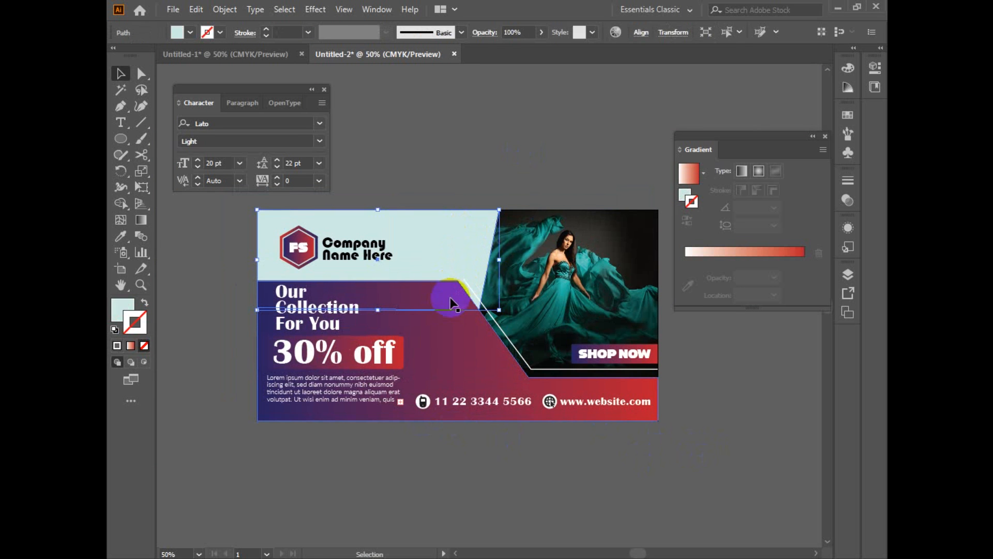
key(a)
drag(457, 280, 481, 301)
Step: Shift the lower gradient shape's indigo stop to 23.37% and lighten the header's fill to a near-white aqua
click(616, 455)
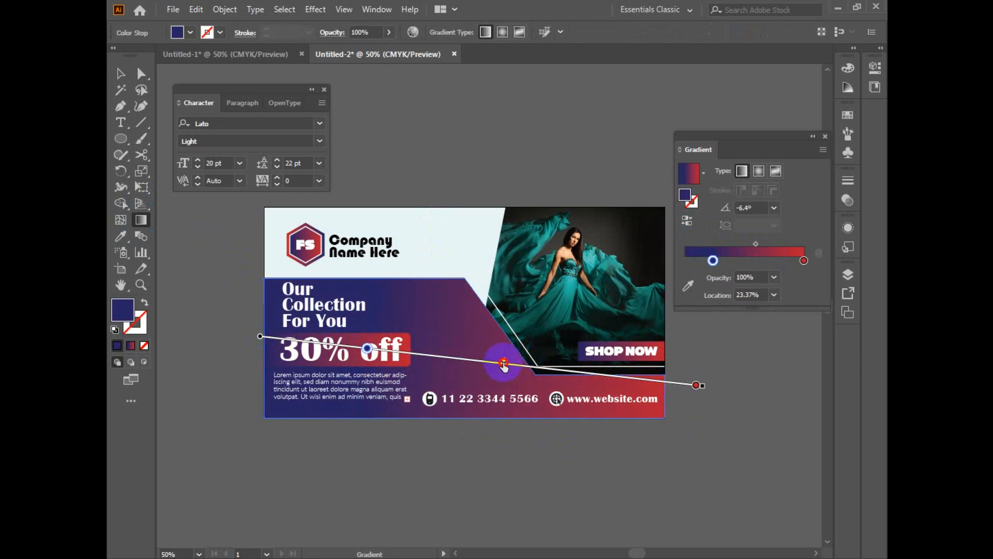
drag(504, 364, 484, 361)
click(120, 75)
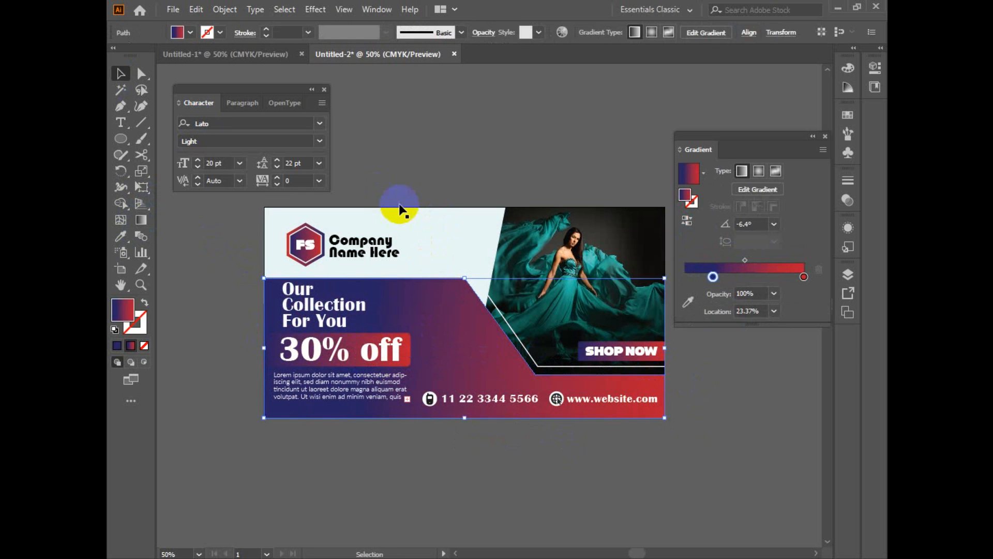
Step: Try filling the header shape with the indigo-to-red gradient, reversed, with the indigo stop at 100% location and 50% opacity
click(435, 232)
click(756, 258)
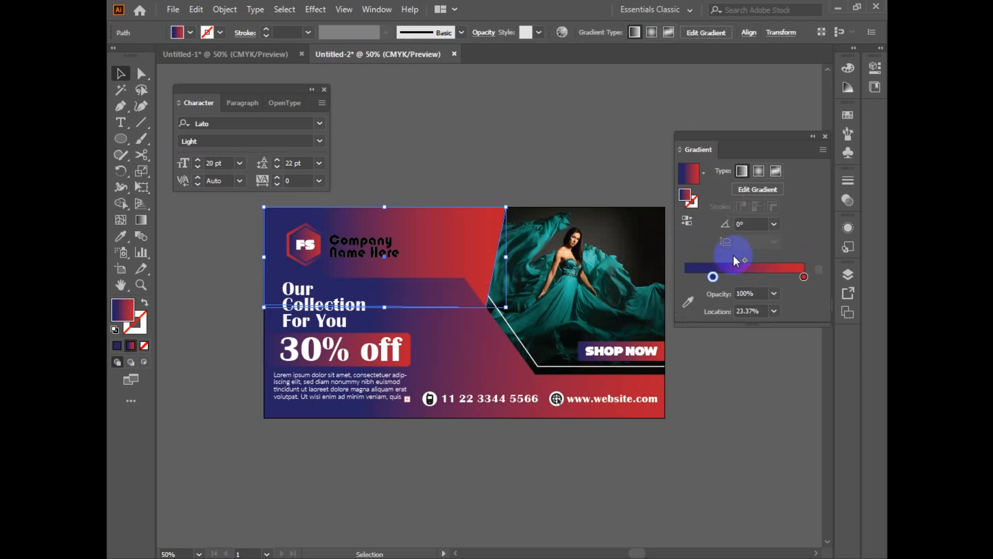
click(687, 222)
drag(776, 277, 825, 285)
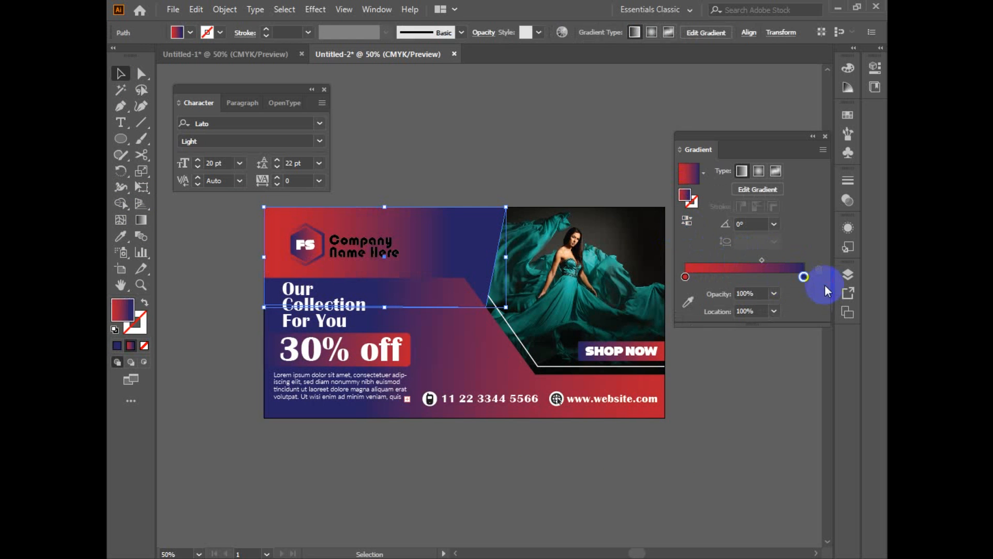
click(774, 294)
click(792, 383)
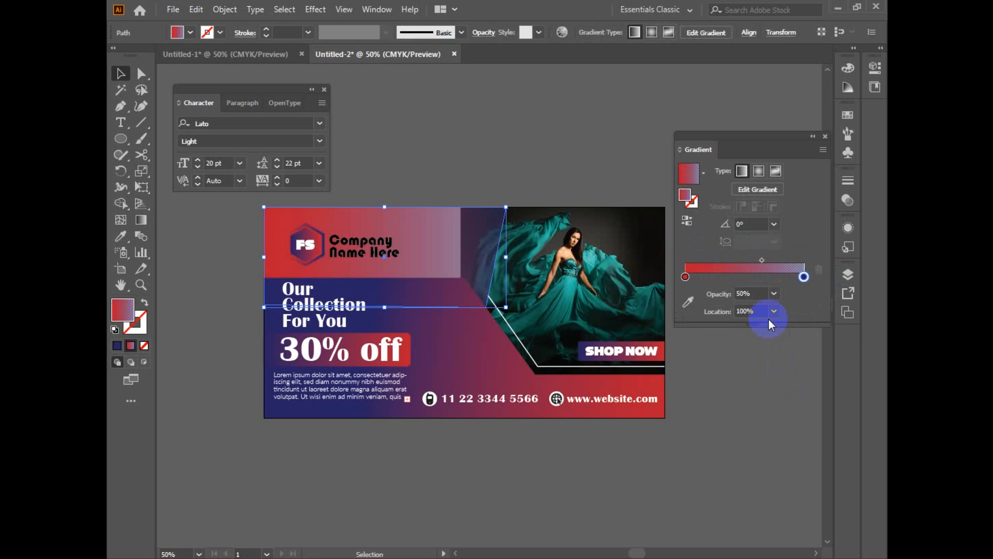
Step: Undo the header shape's gradient fill changes and clear the selection
key(ctrl+z)
key(ctrl+z)
key(ctrl+z)
key(ctrl+z)
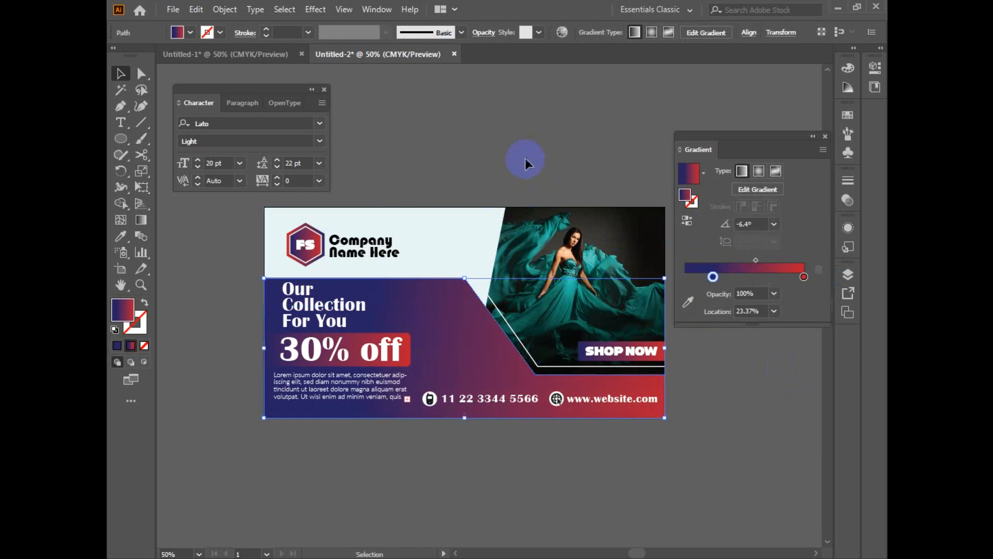
click(526, 160)
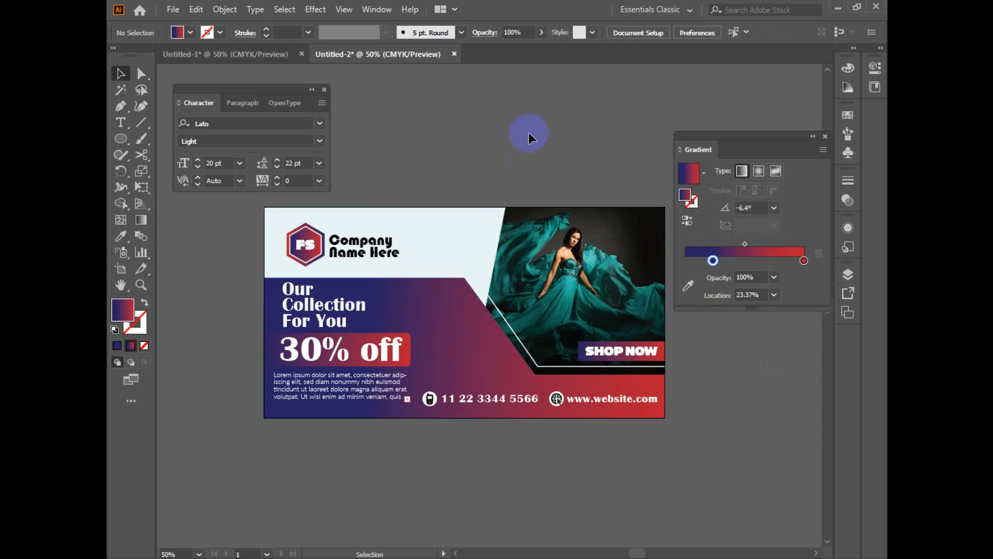